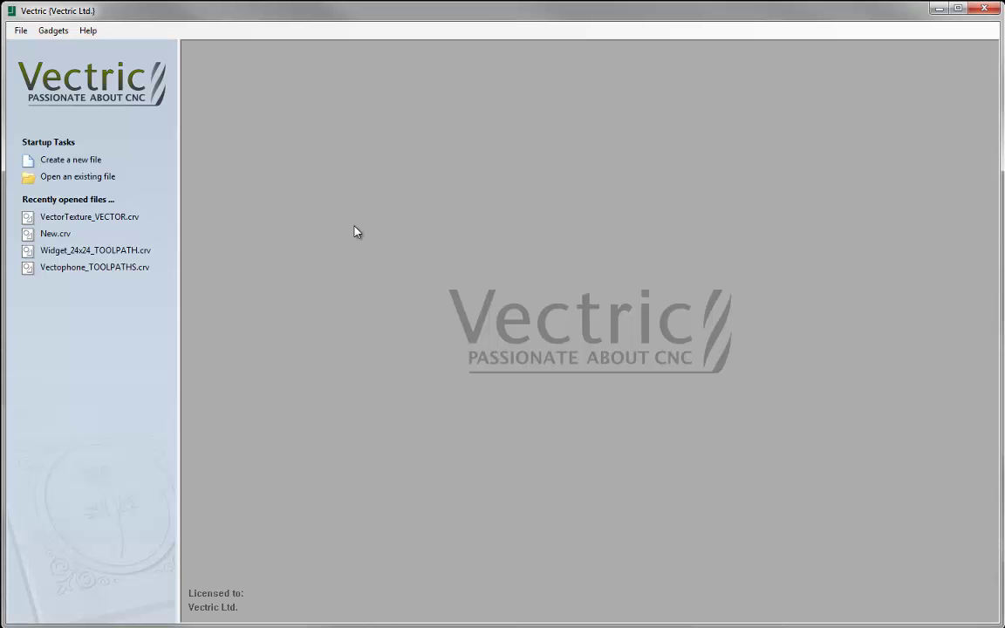
- Open the existing file VectorTexture_VECTOR.crv
left_click(73, 179)
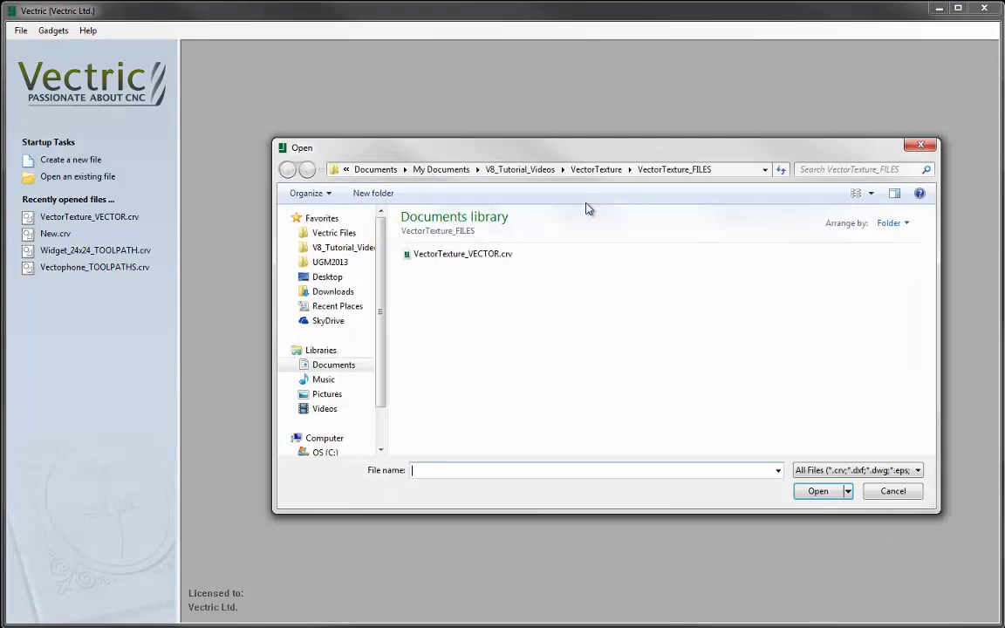
left_click(439, 256)
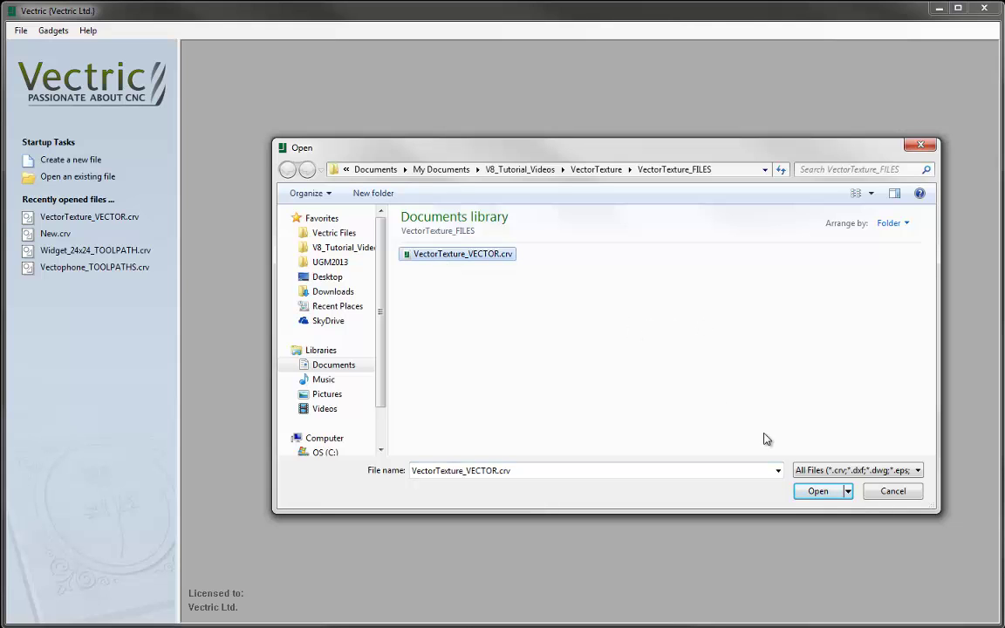
left_click(813, 492)
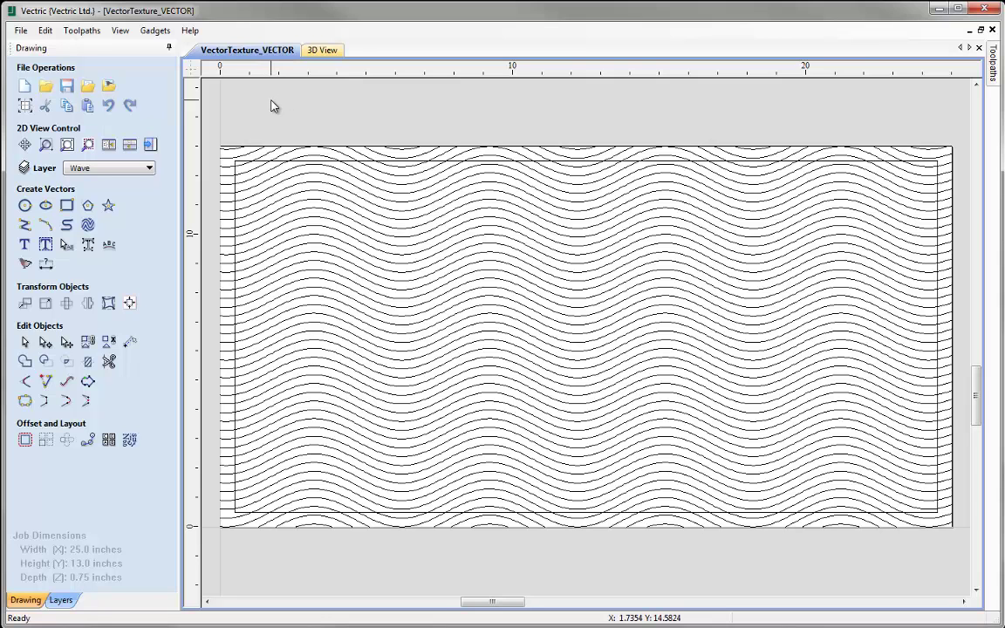
- Examine the Wave, Step, Swirl and Grain texture layers by toggling their visibility, leaving only Wave and Cutout Vector shown
left_click(144, 169)
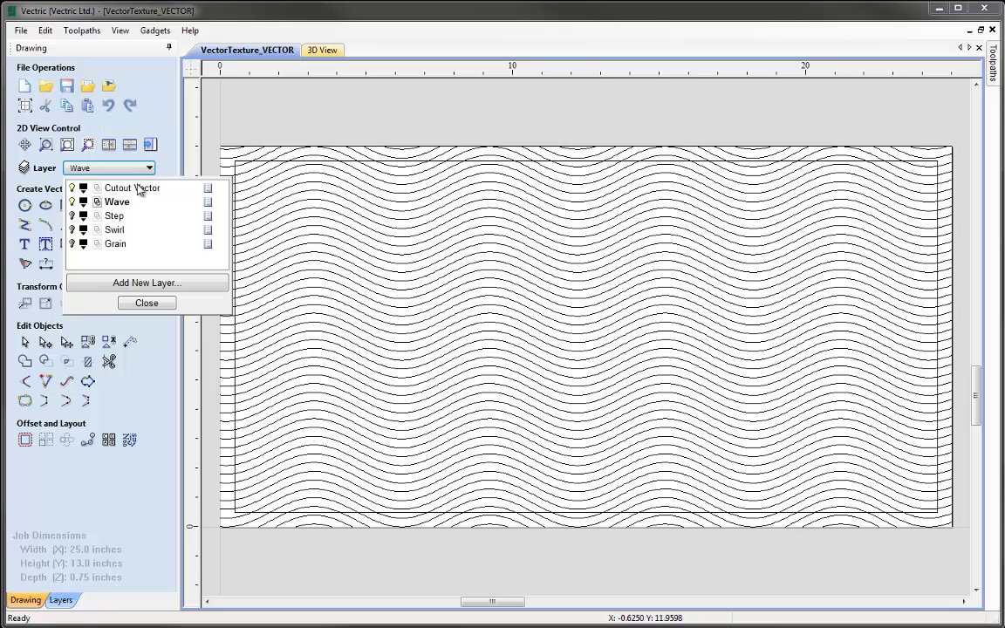
left_click(73, 201)
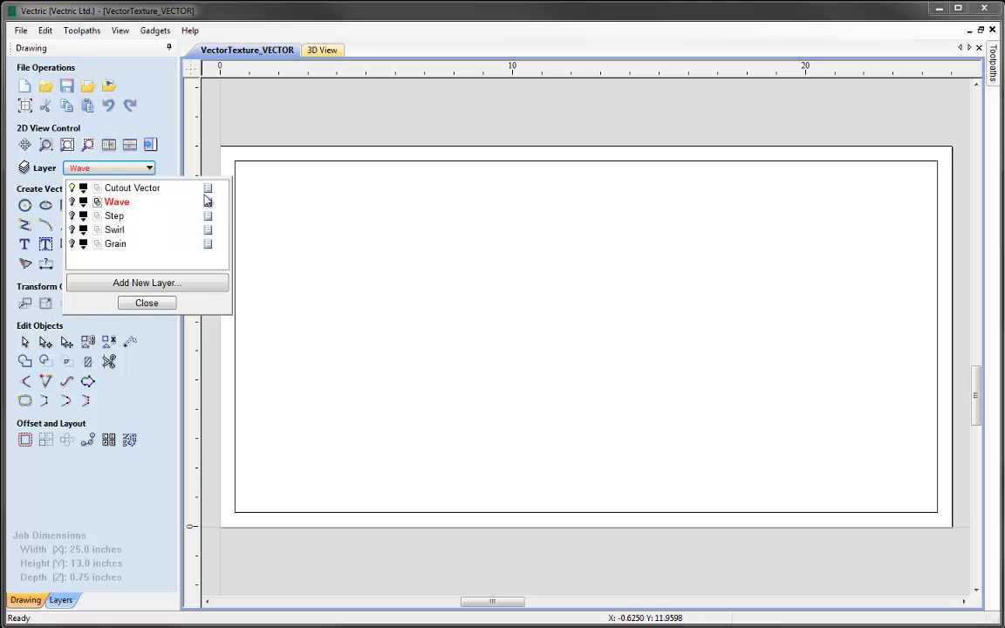
left_click(72, 203)
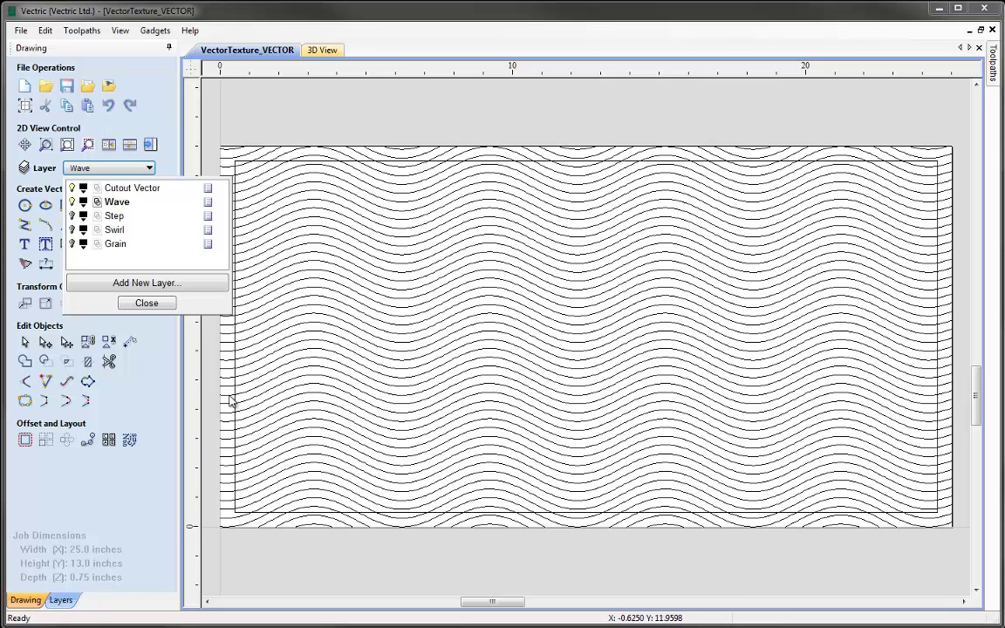
left_click(72, 201)
left_click(71, 216)
left_click(71, 215)
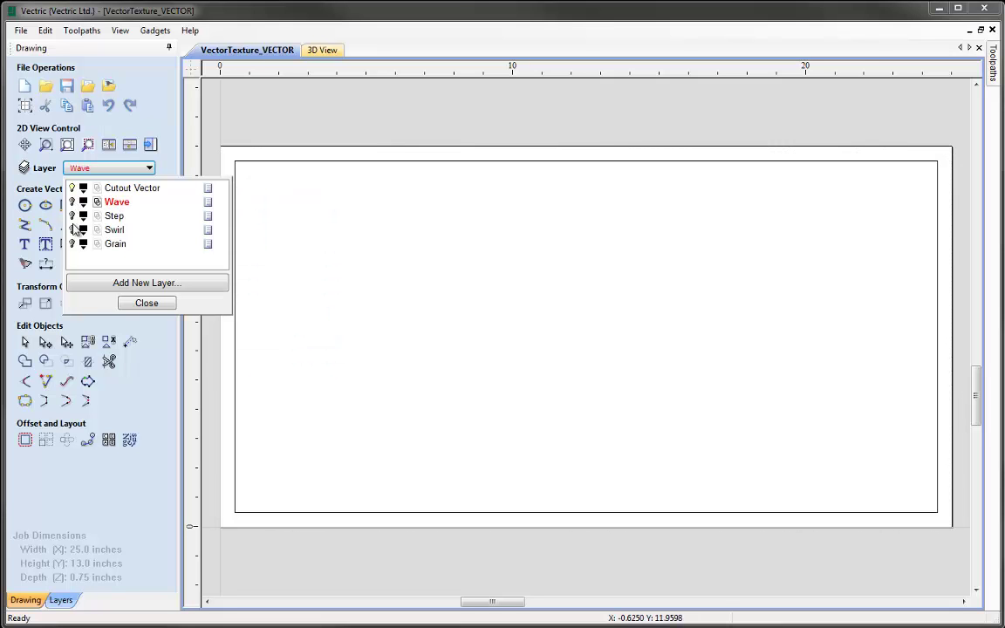
left_click(72, 229)
left_click(71, 230)
left_click(72, 243)
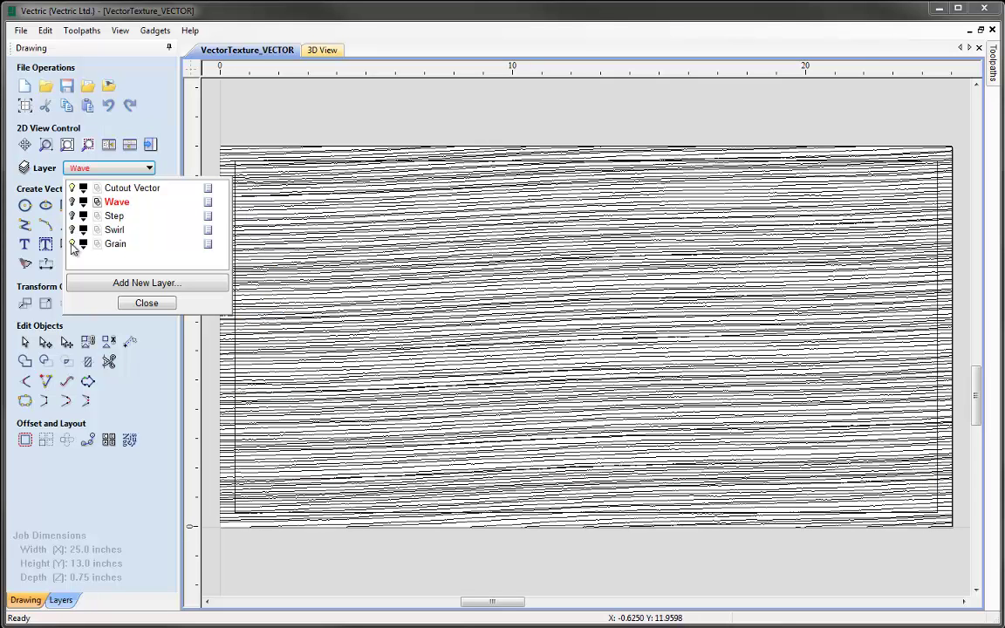
left_click(73, 202)
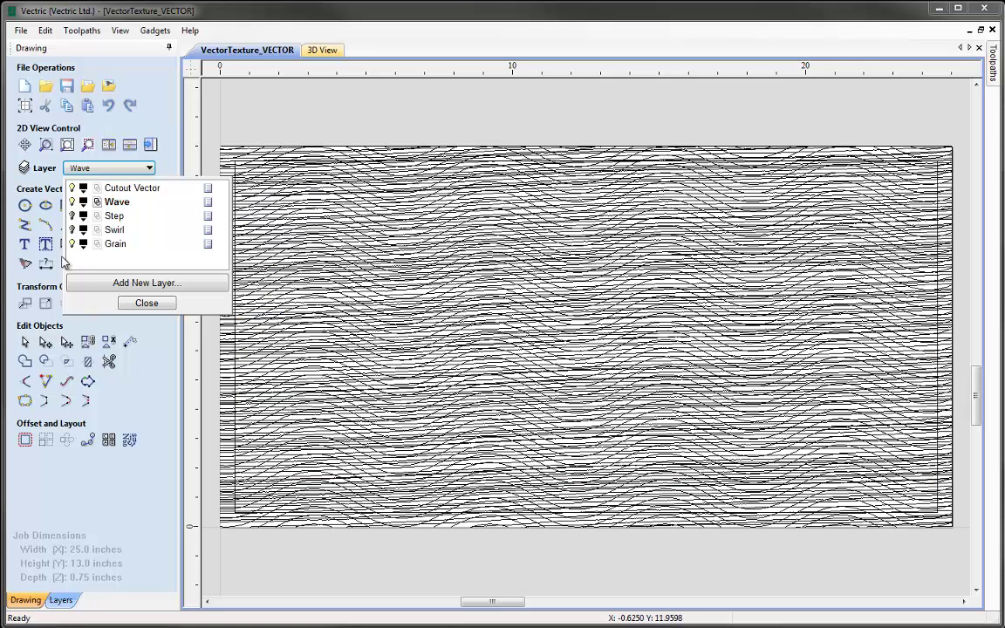
left_click(72, 243)
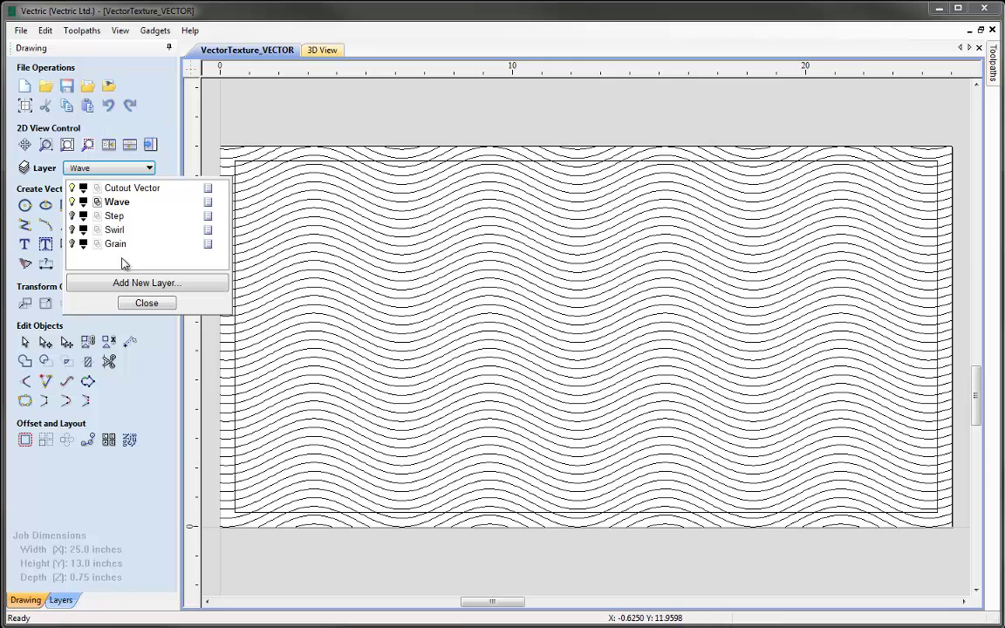
left_click(146, 302)
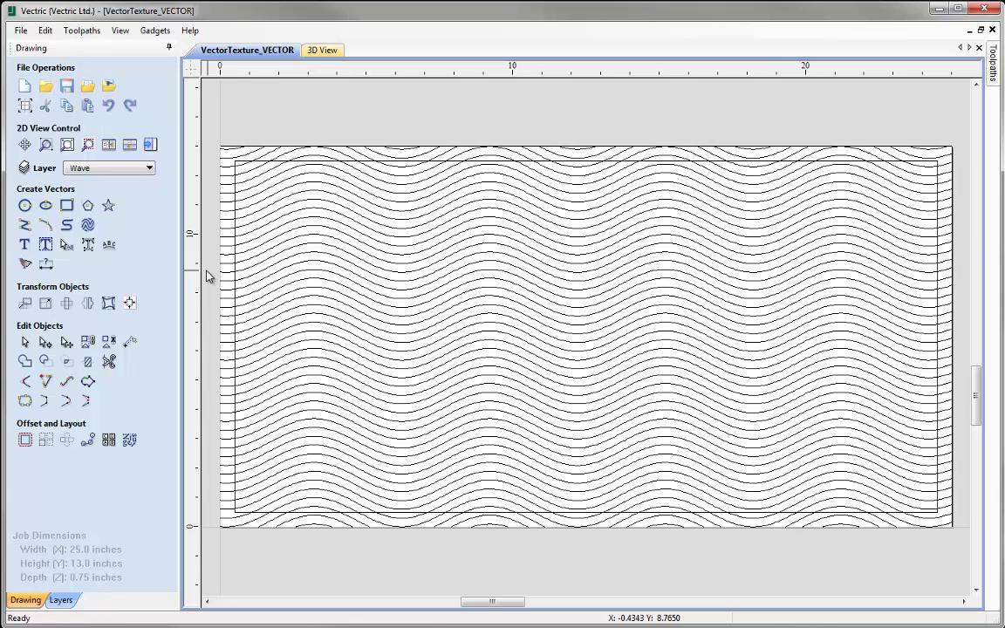
- Switch to the toolpath workspace and set the material setup's home position Z to 0.5 inches
left_click(150, 146)
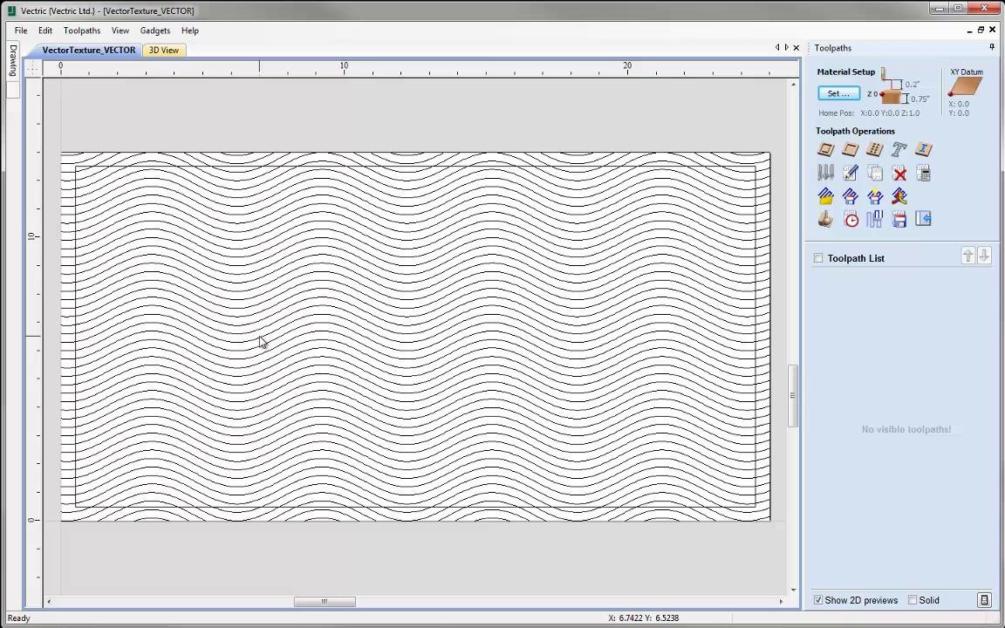
left_click(834, 94)
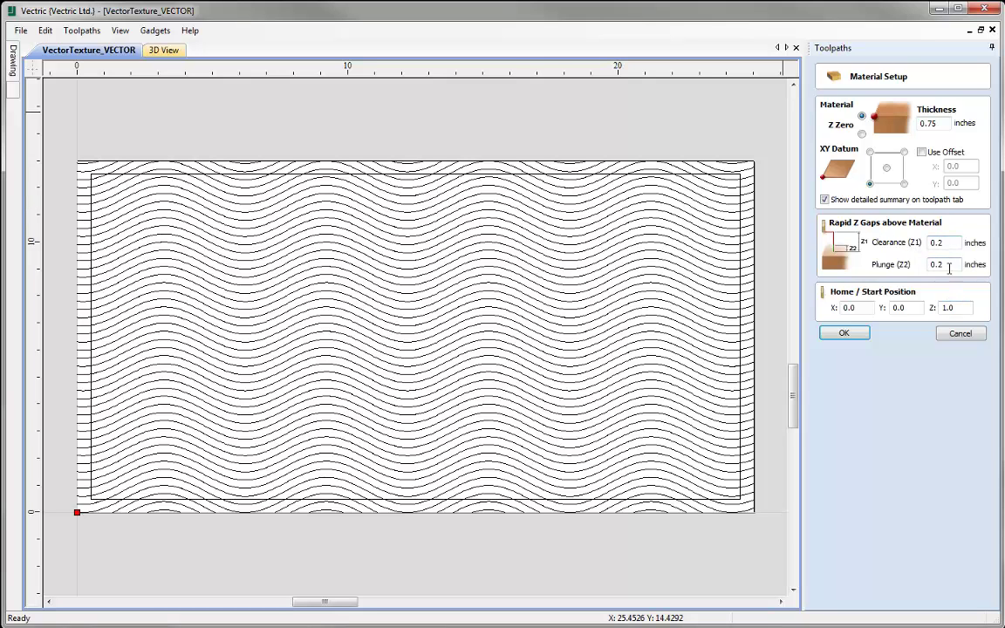
double_click(948, 307)
type("0.5")
left_click(844, 335)
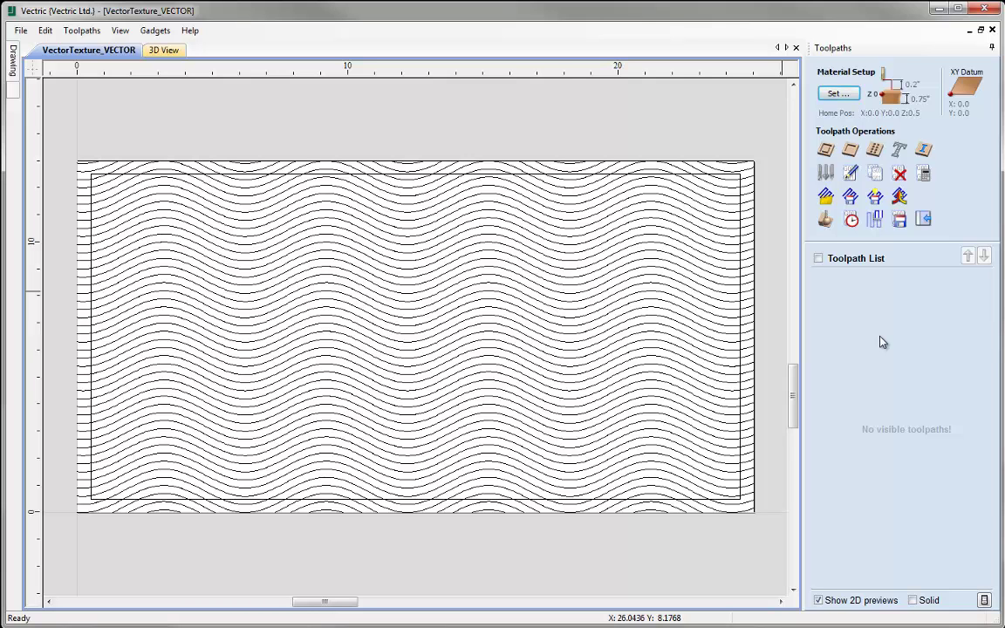
- Start a 2D profile toolpath on the wave vectors with a cut depth of 0.1 inches
left_click(826, 150)
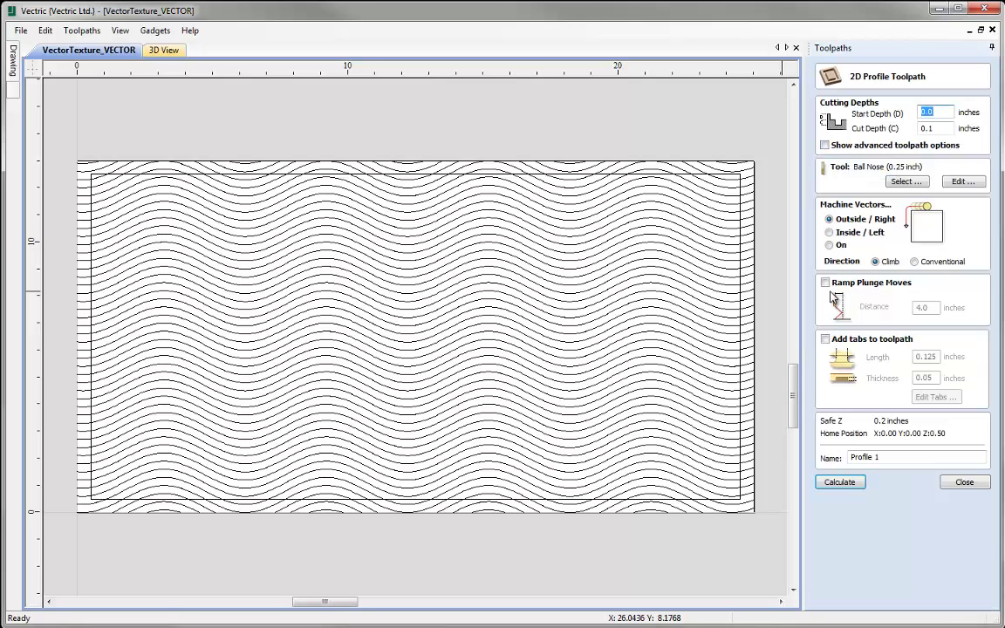
left_click(748, 298)
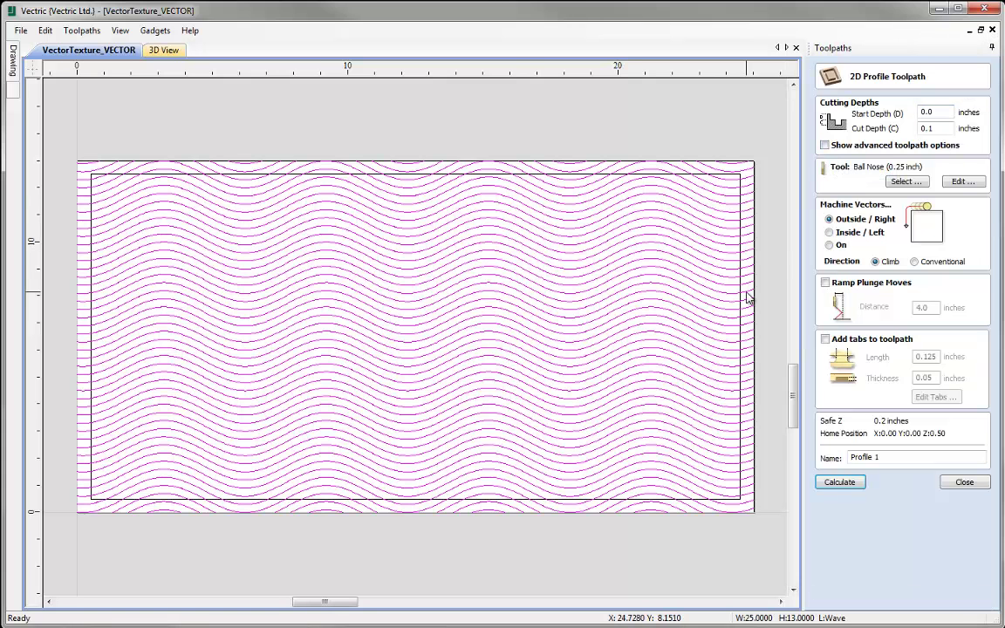
left_click(940, 129)
double_click(927, 128)
type("0.1")
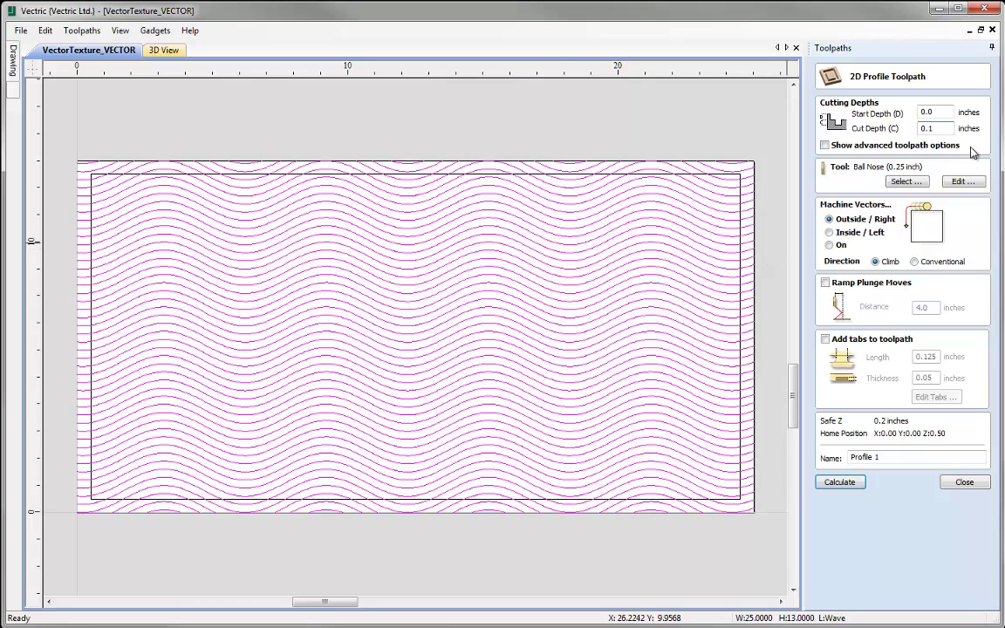
- Assign the Ball Nose (0.25 inch) tool to the profile toolpath and machine on the vectors
left_click(905, 180)
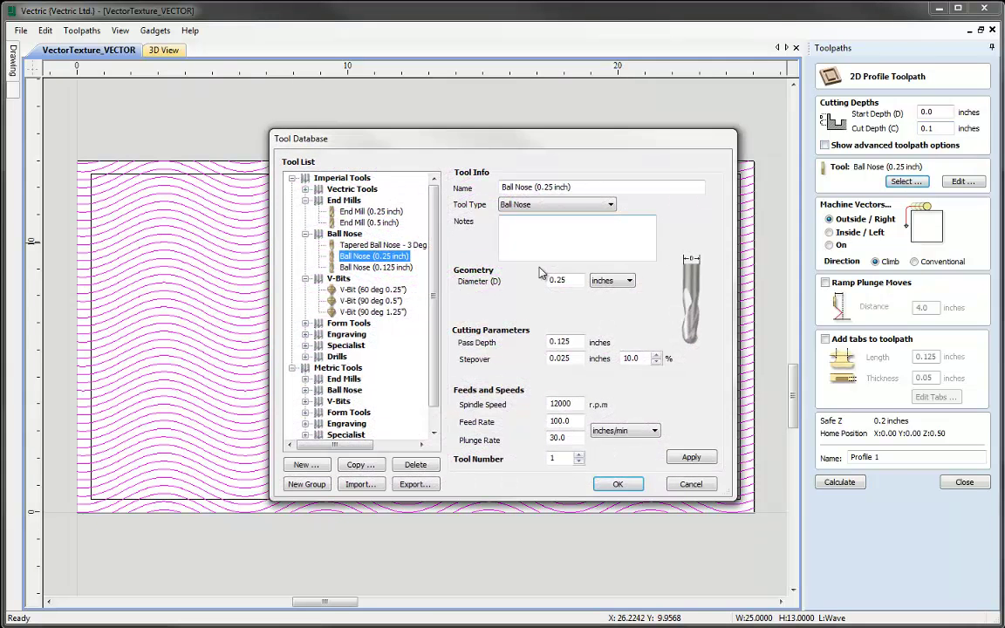
left_click(347, 257)
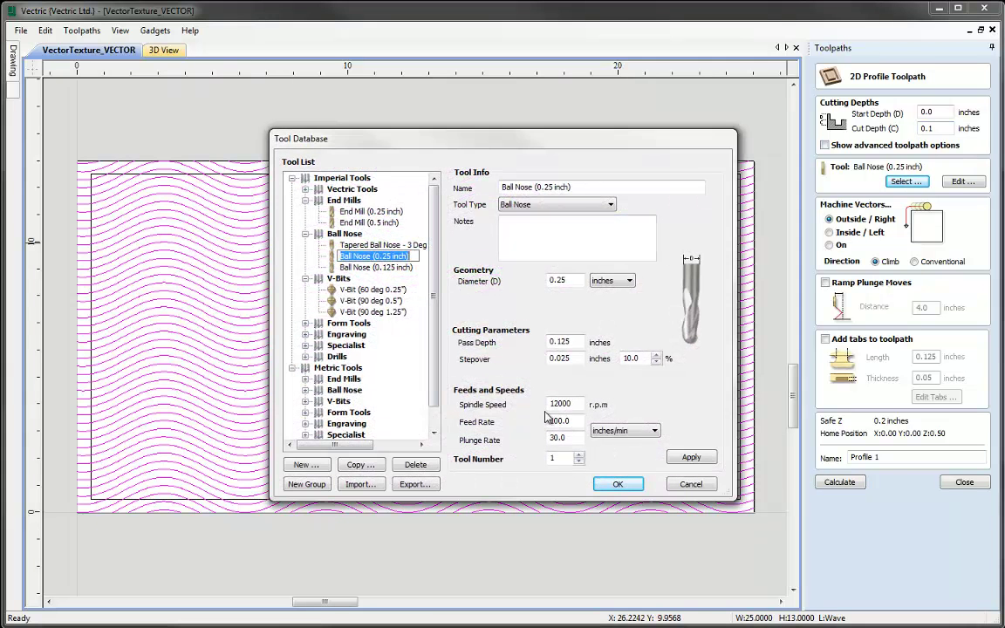
left_click(618, 483)
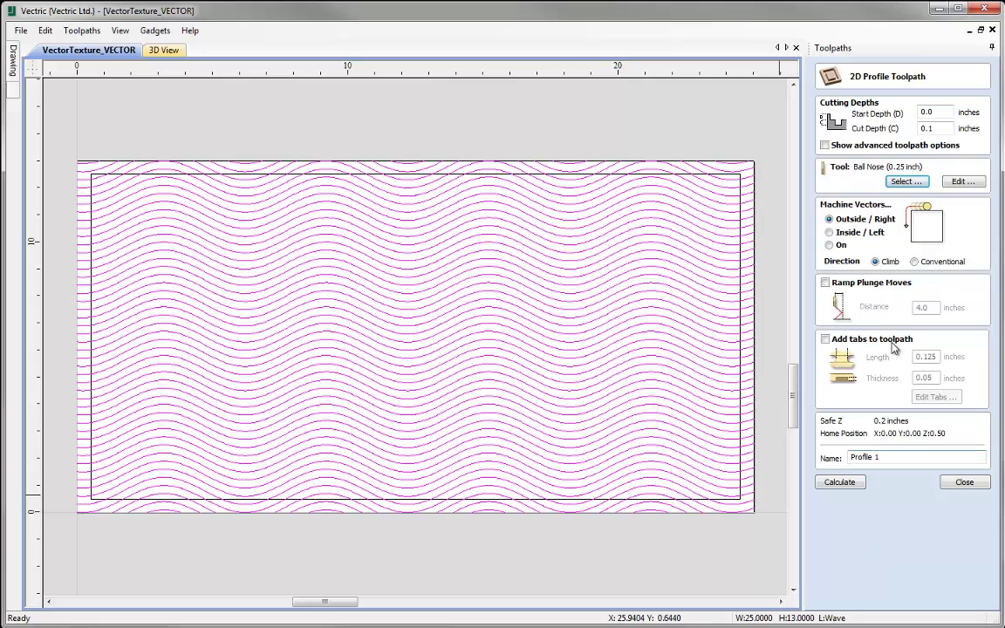
left_click(830, 245)
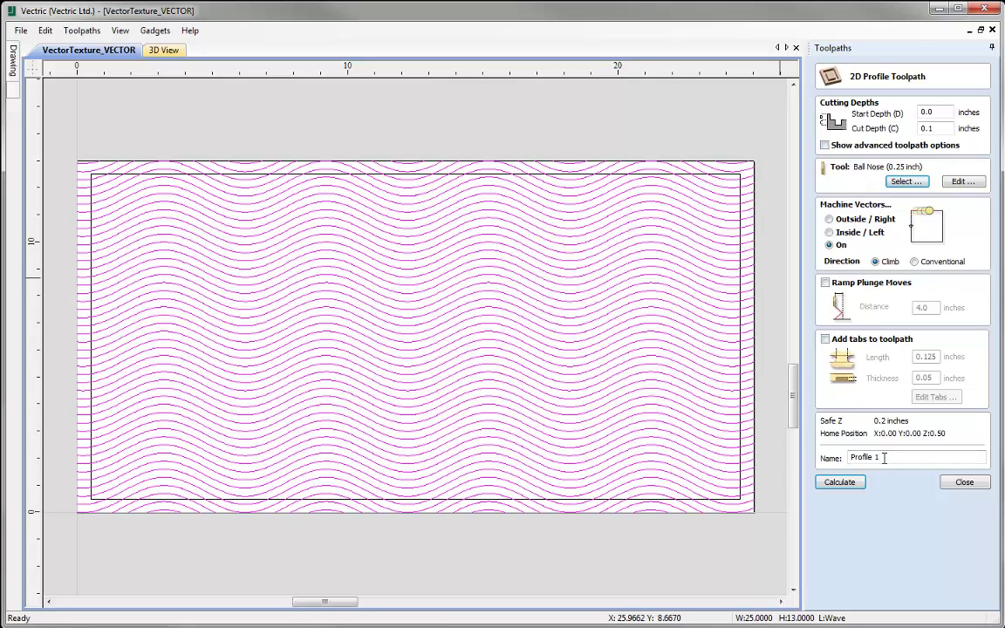
- Name the profile toolpath Wave_025BN and calculate it
left_click_drag(882, 456, 844, 455)
type("Wave_025BN")
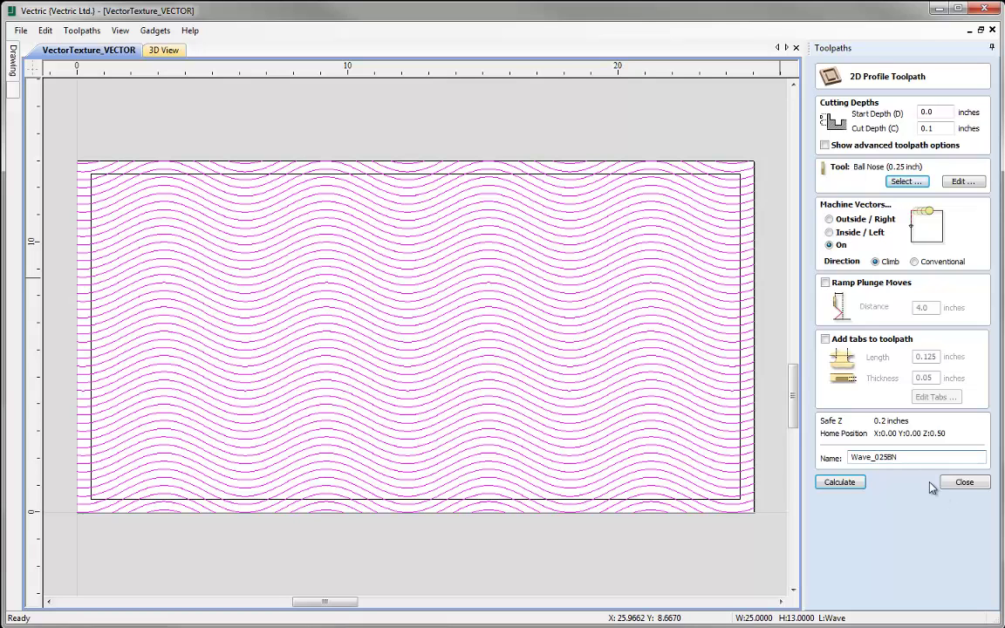
left_click(840, 483)
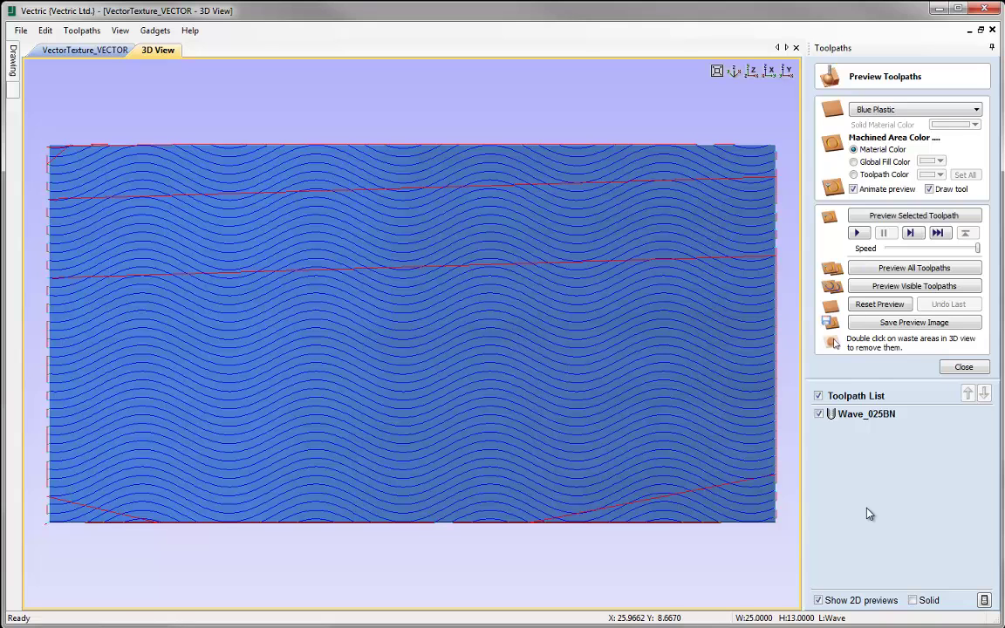
- Set the preview material to Cherry, simulate the Wave_025BN toolpath and inspect the carved texture up close
left_click(976, 112)
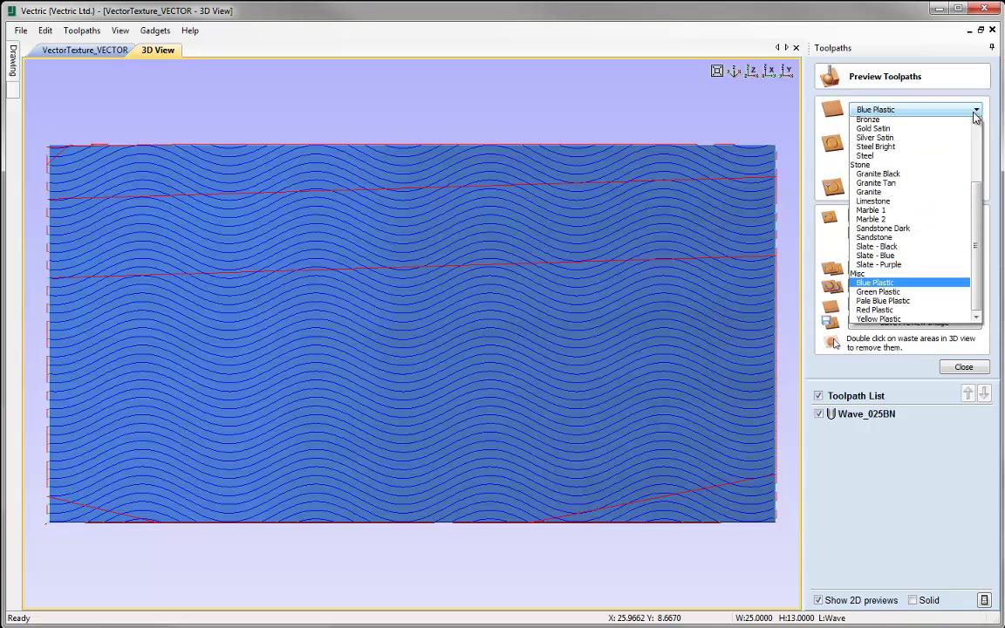
scroll(897, 183, "up", 9)
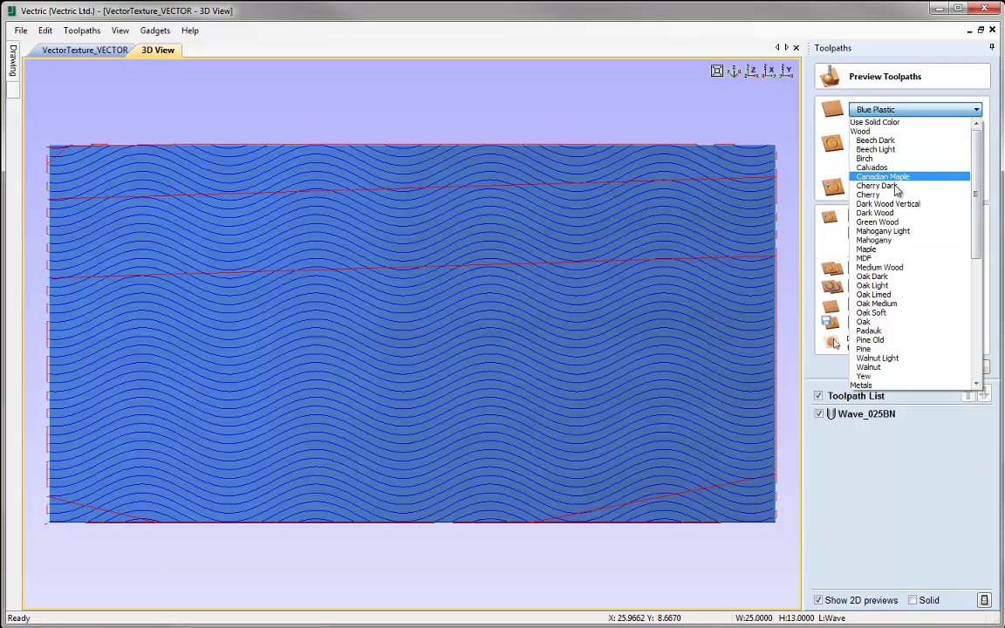
left_click(885, 195)
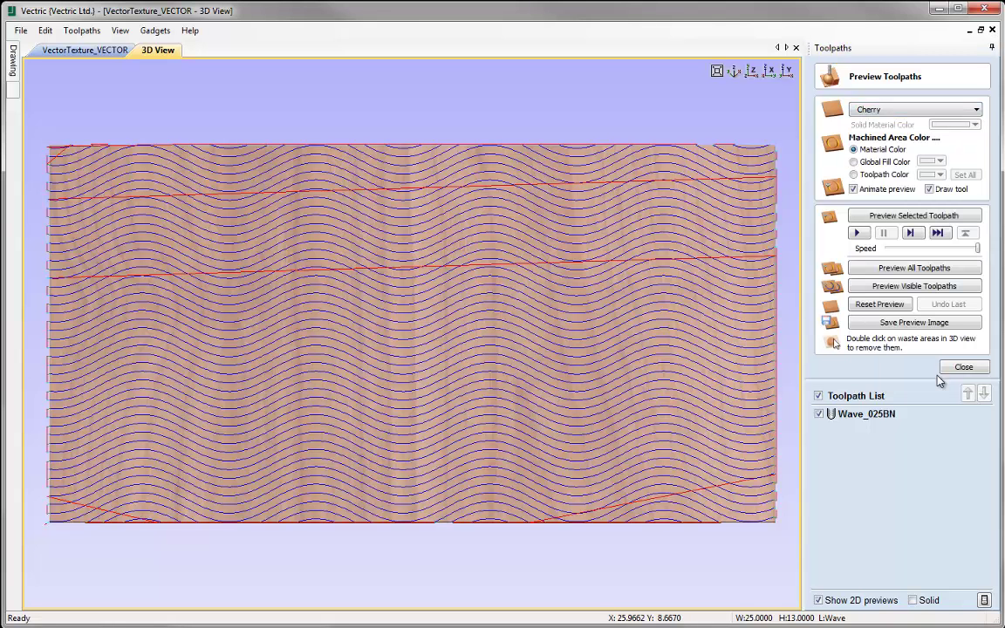
left_click(913, 215)
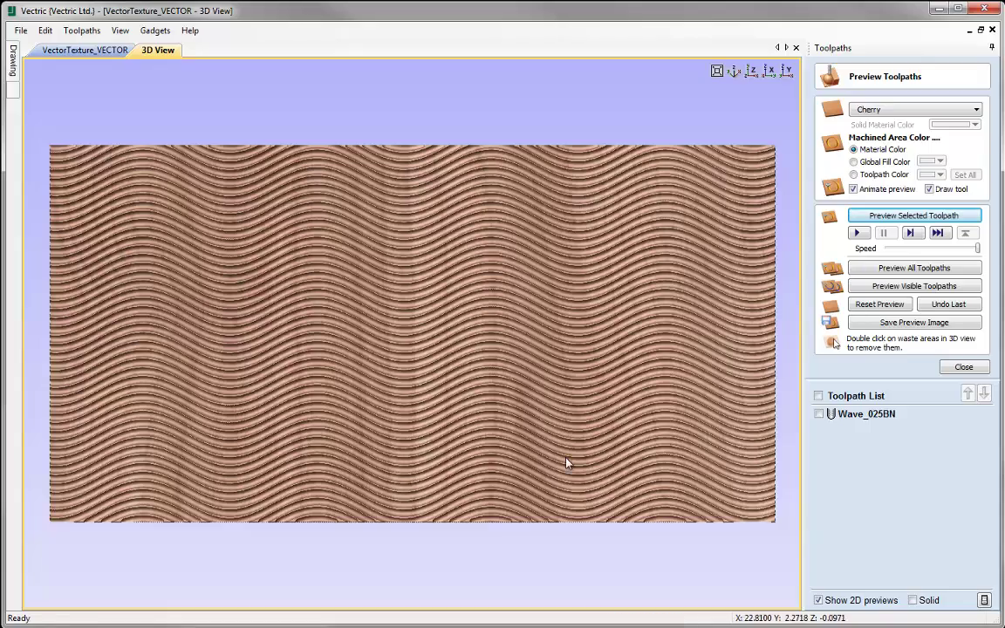
left_click_drag(503, 464, 534, 381)
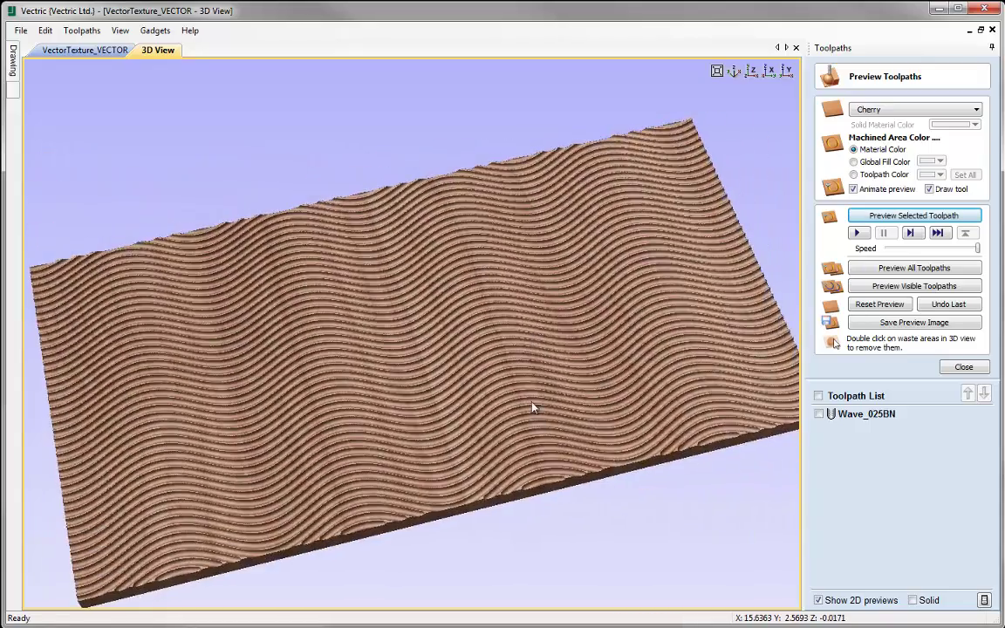
scroll(534, 415, "up", 5)
scroll(479, 247, "up", 3)
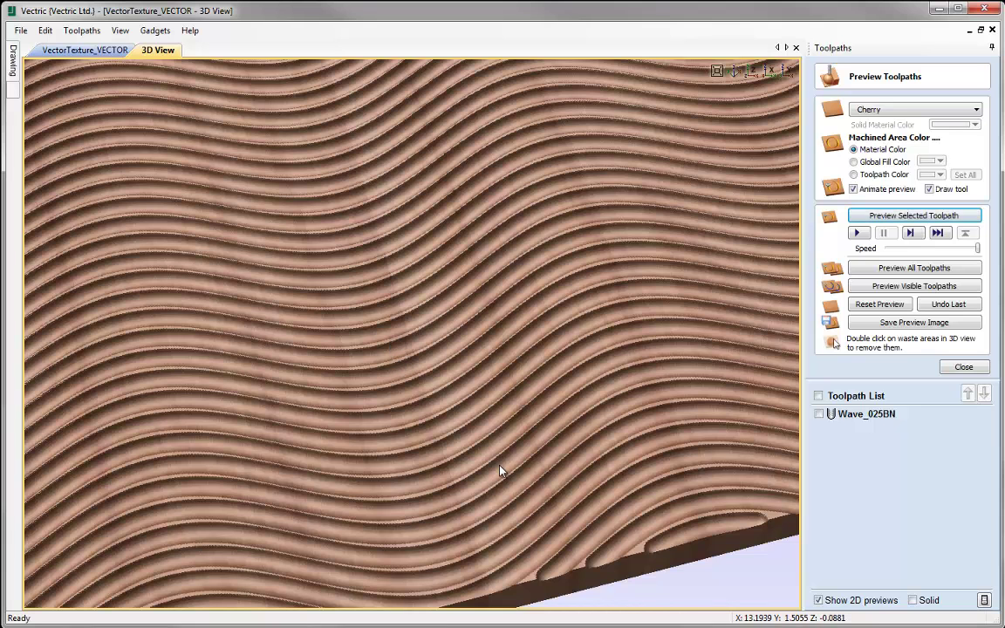
- Recalculate Wave_025BN with a cut depth of 0.05 inches and simulate it again on a reset preview
double_click(868, 416)
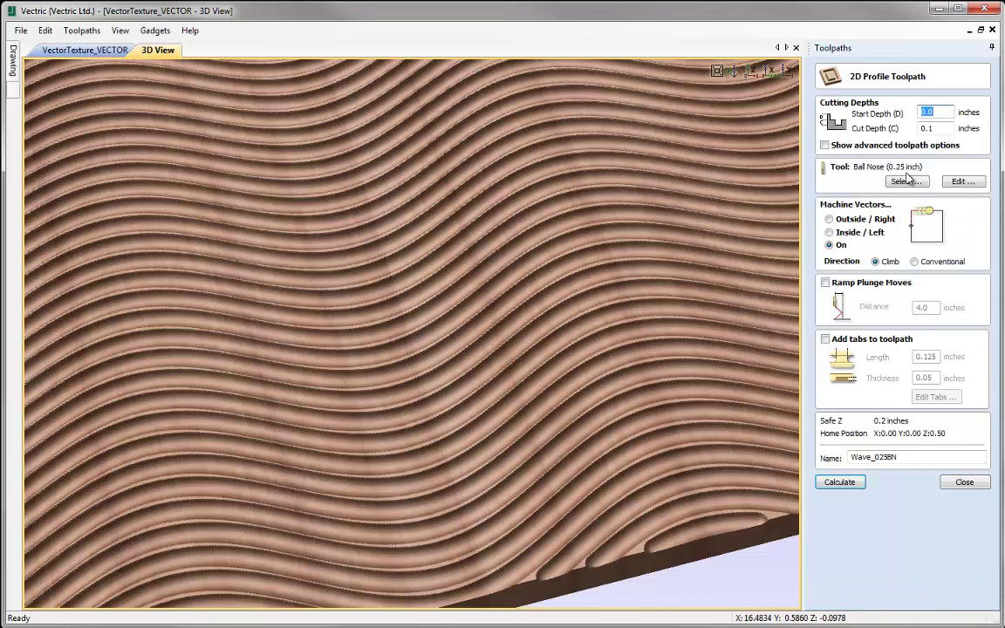
key("Tab")
type("0.05")
left_click(858, 483)
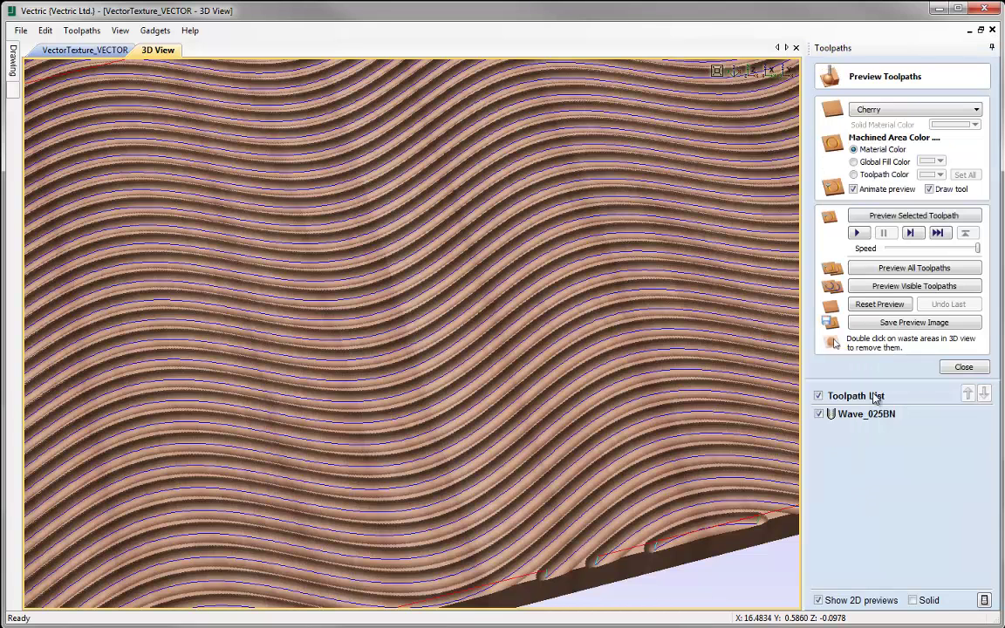
left_click(879, 305)
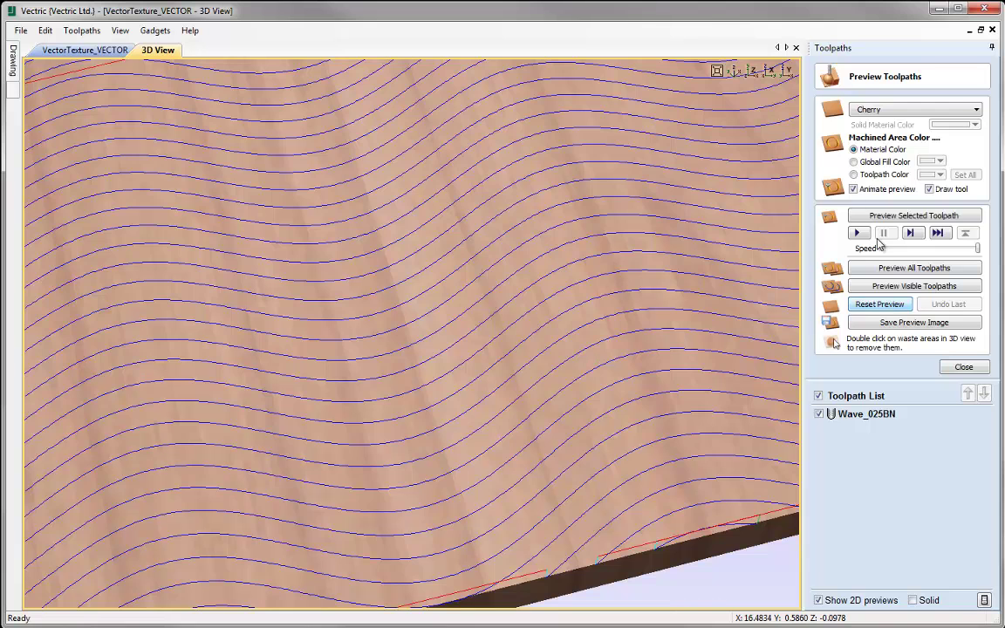
left_click(914, 215)
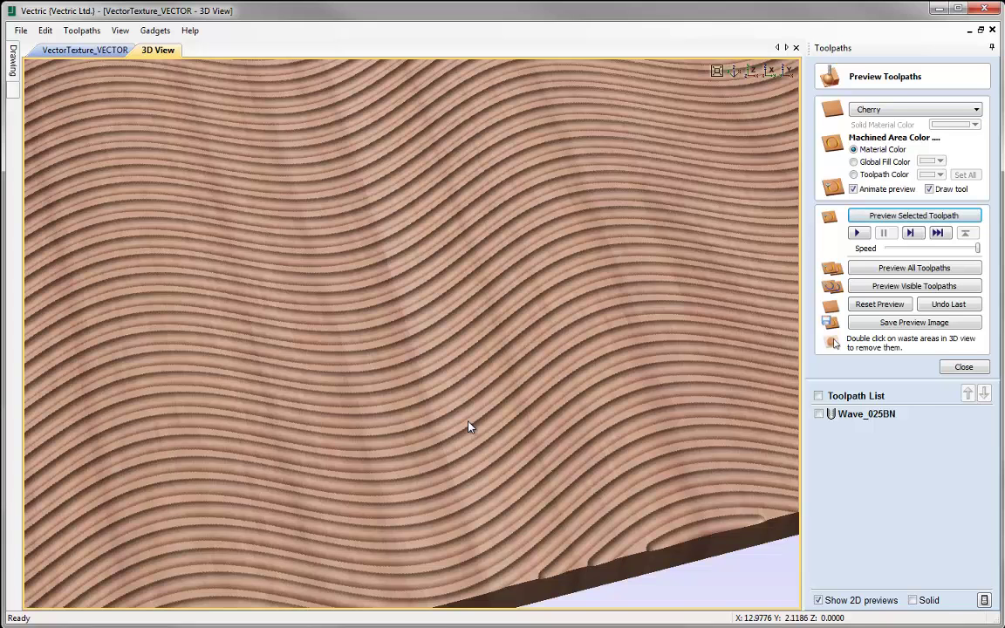
- Clear the simulated cuts, leave the toolpath preview and show the whole board in isometric view
left_click(881, 305)
left_click(962, 368)
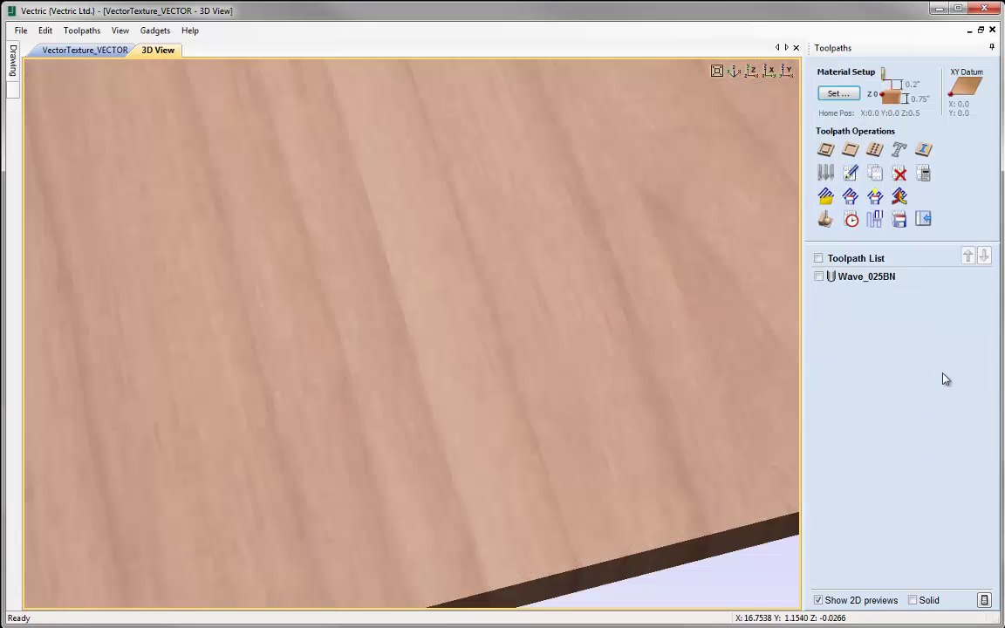
left_click(733, 70)
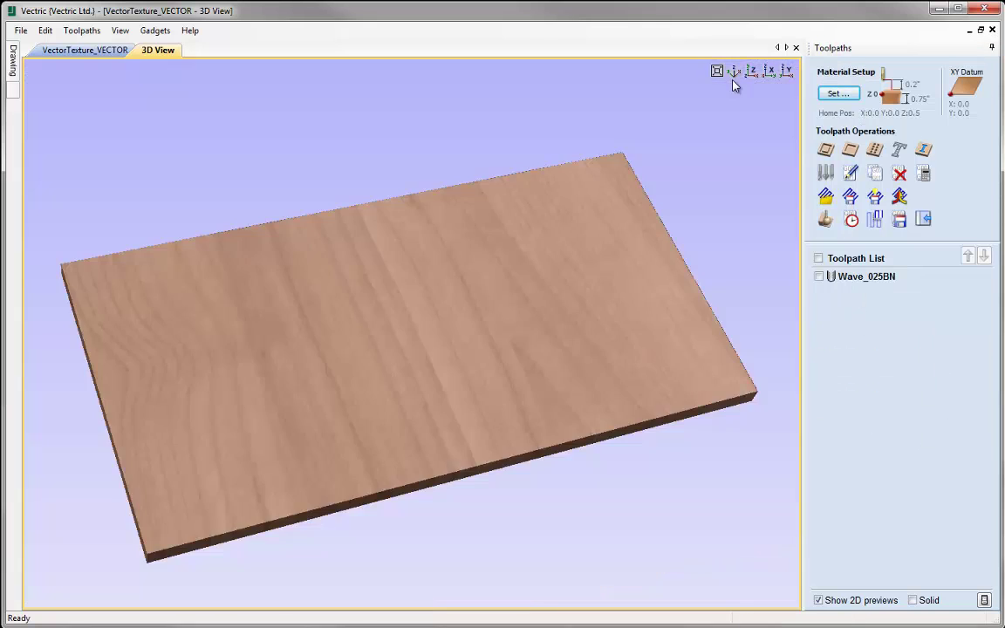
- Start a new 2D profile toolpath on the wave vectors with a cut depth of 0.1 inches
left_click(825, 149)
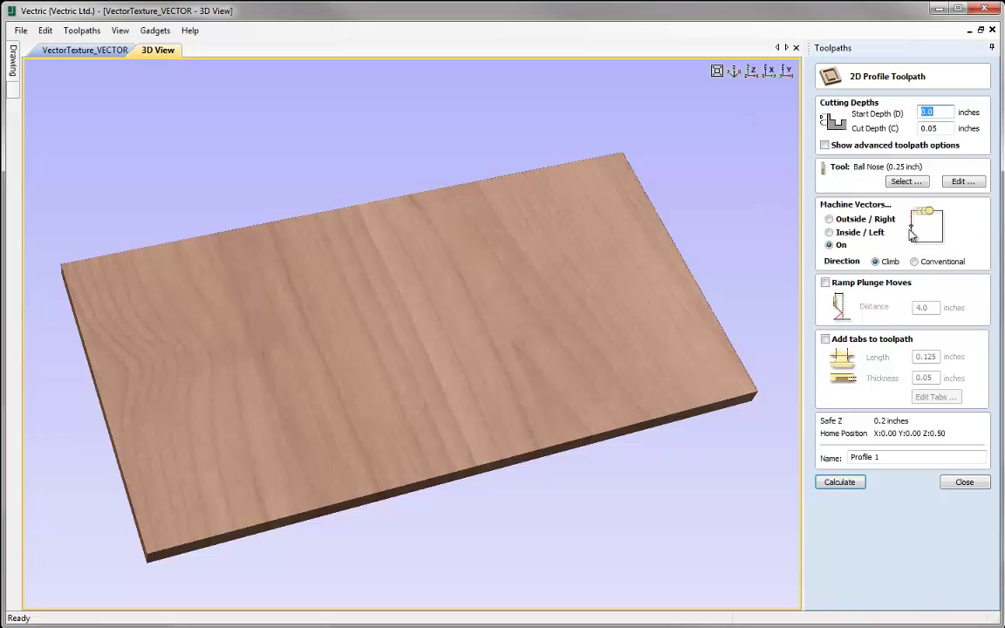
double_click(922, 129)
type("0.")
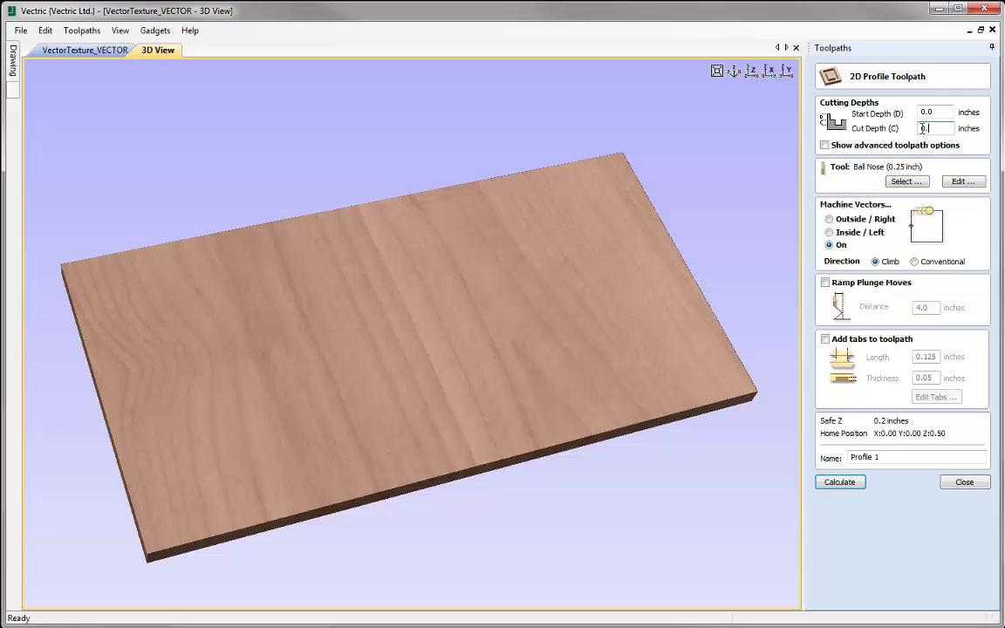
- Create and use a tool named Ball Nose (0.5 inch) from a copy of the 0.25 inch one, with 0.5 inch diameter and 0.25 inch pass depth
left_click(905, 181)
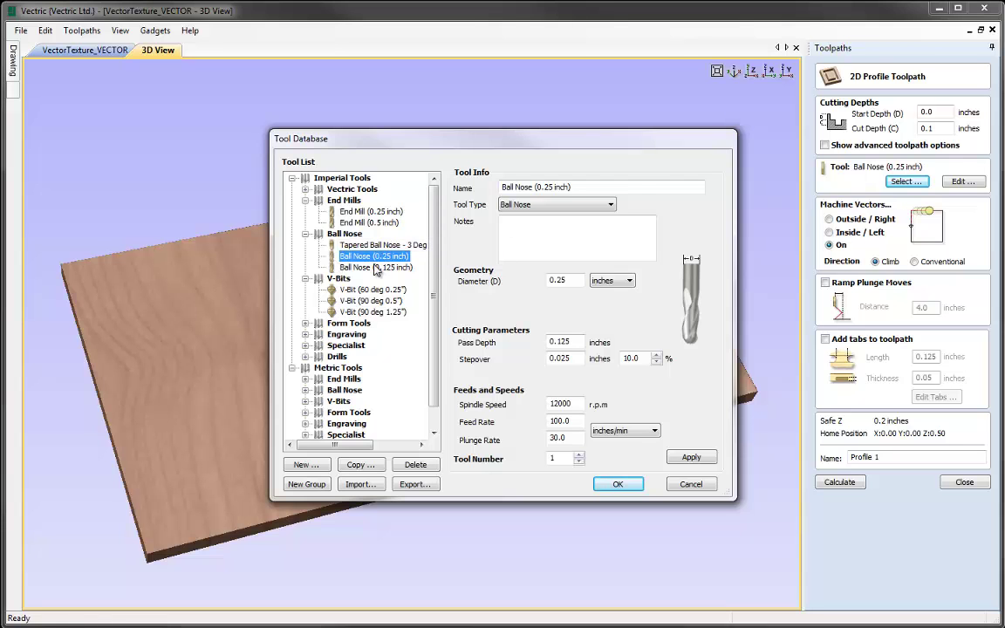
left_click(371, 468)
left_click(362, 255)
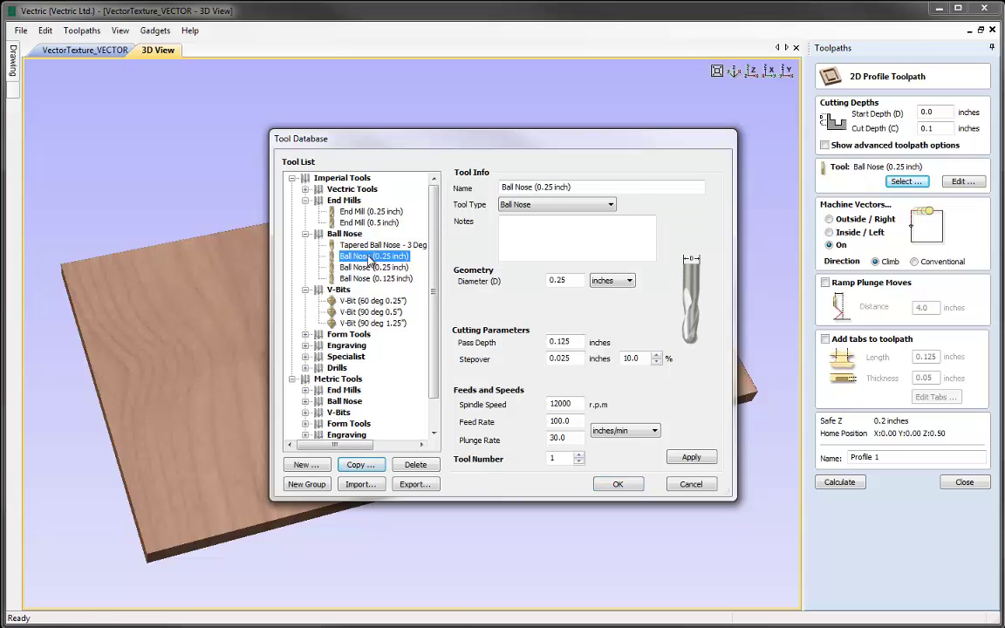
left_click(547, 186)
double_click(563, 280)
type("0.5")
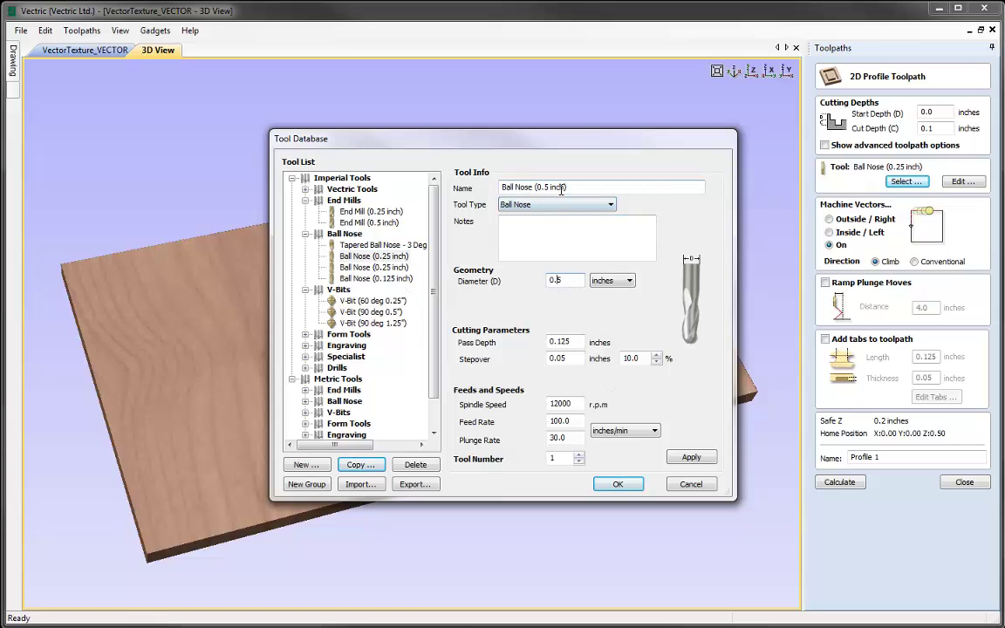
double_click(575, 343)
type("25")
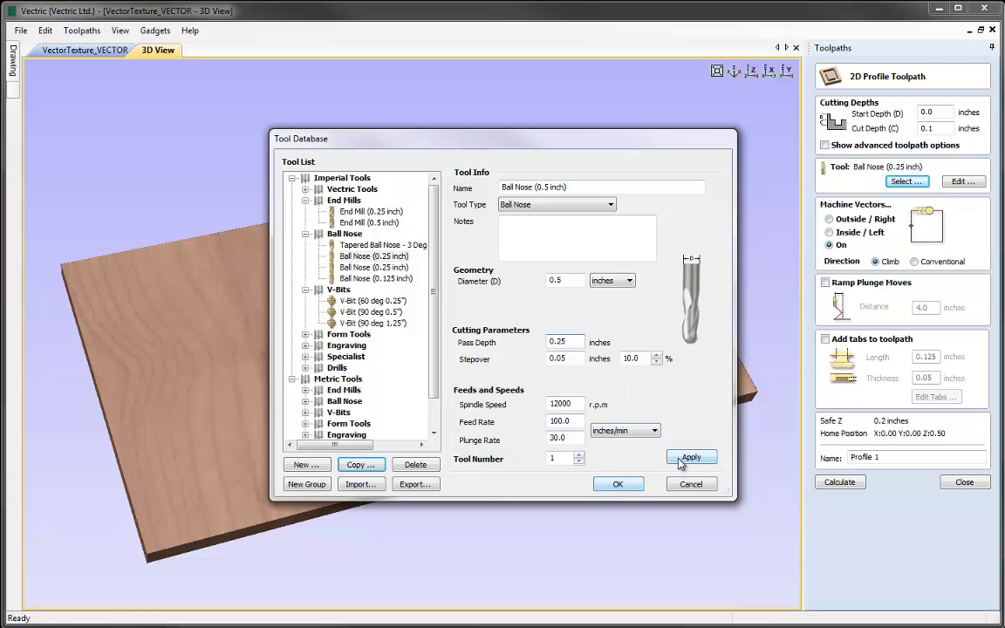
left_click(618, 485)
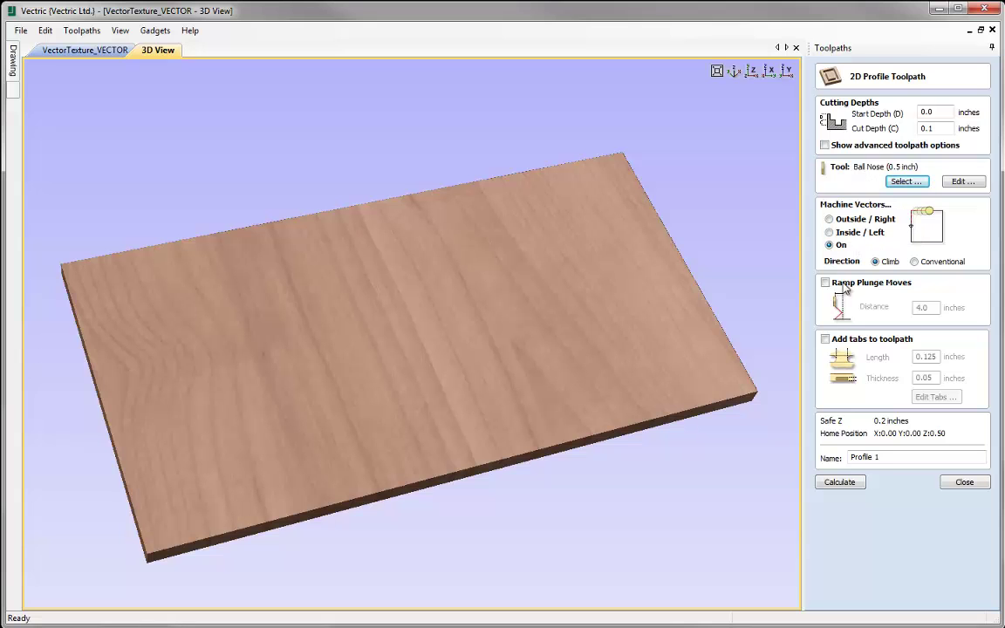
- Name the profile toolpath Wave_05BN and calculate it
left_click_drag(887, 457, 839, 462)
type("Wave_05BN")
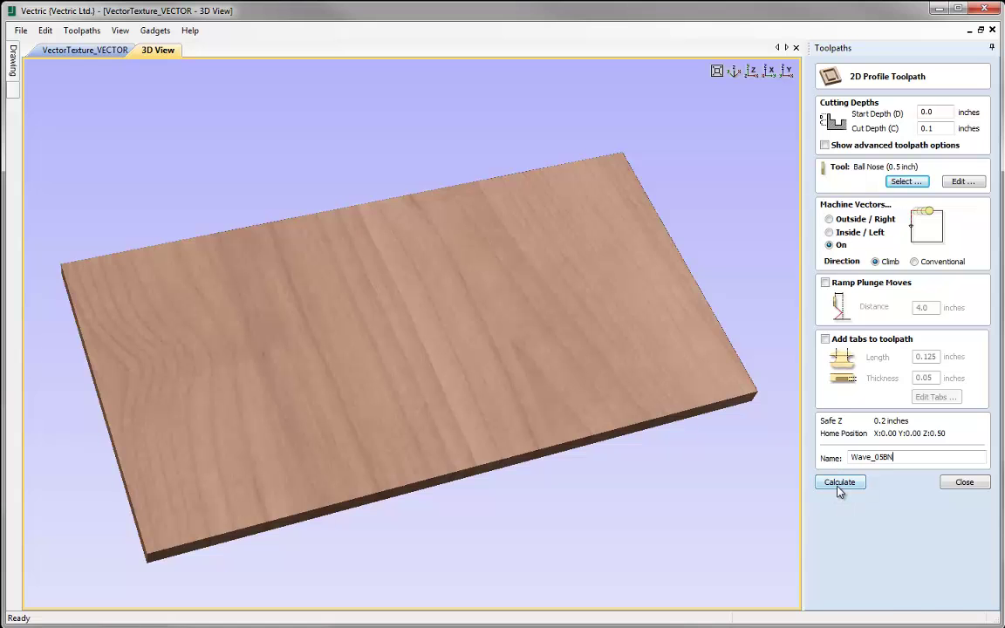
left_click(838, 484)
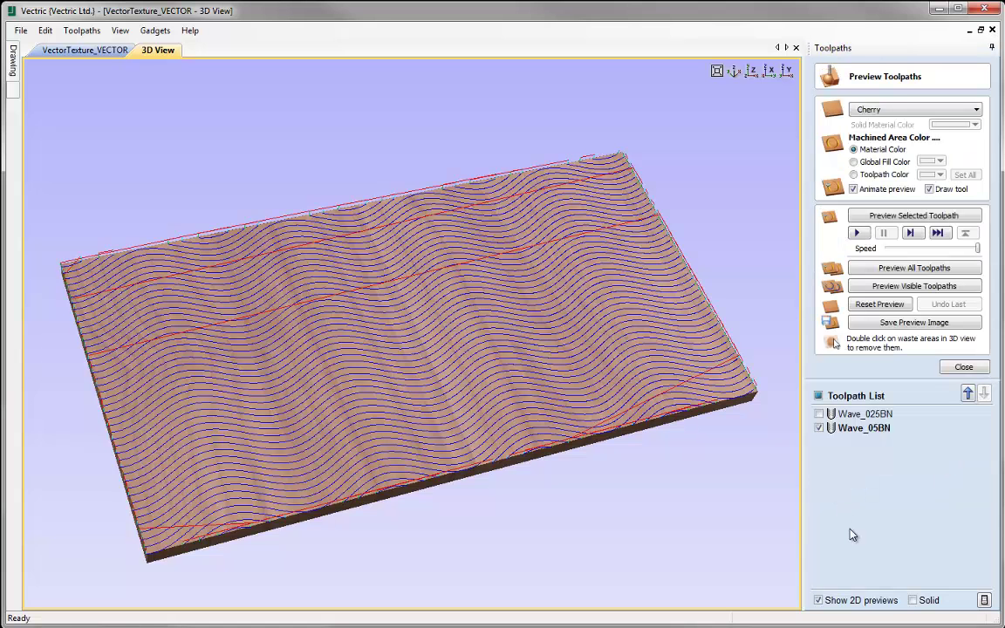
- Simulate the Wave_05BN toolpath and inspect the carved ridges up close from a low angle
left_click(890, 218)
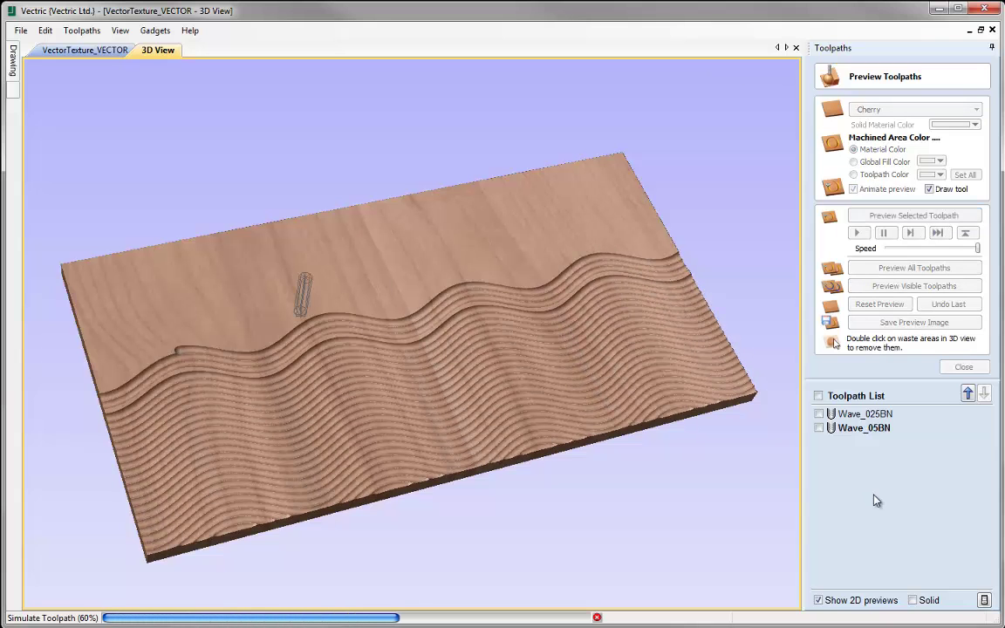
scroll(545, 457, "up", 8)
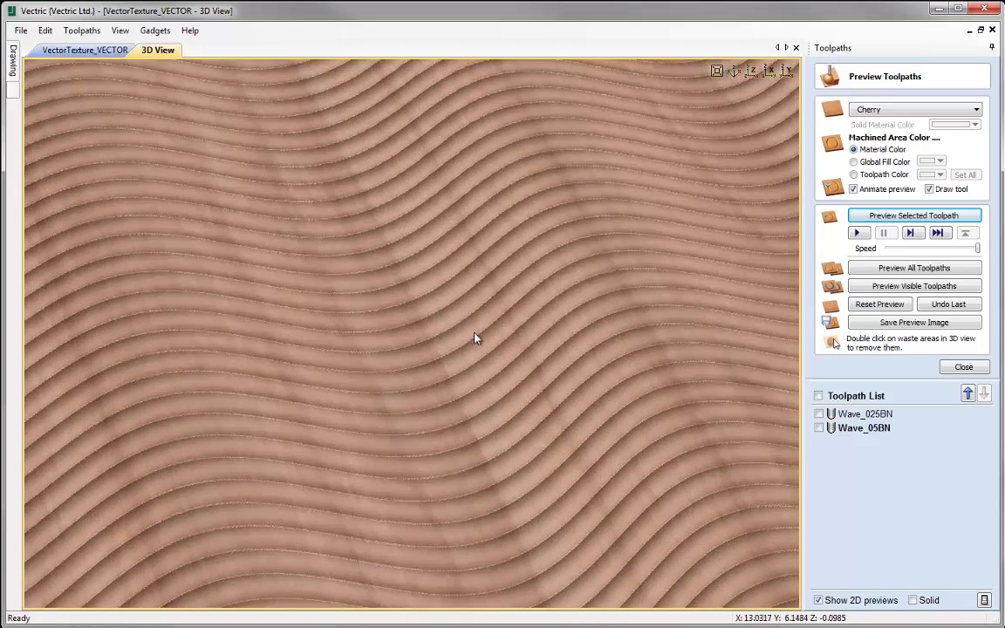
left_click_drag(490, 381, 450, 259)
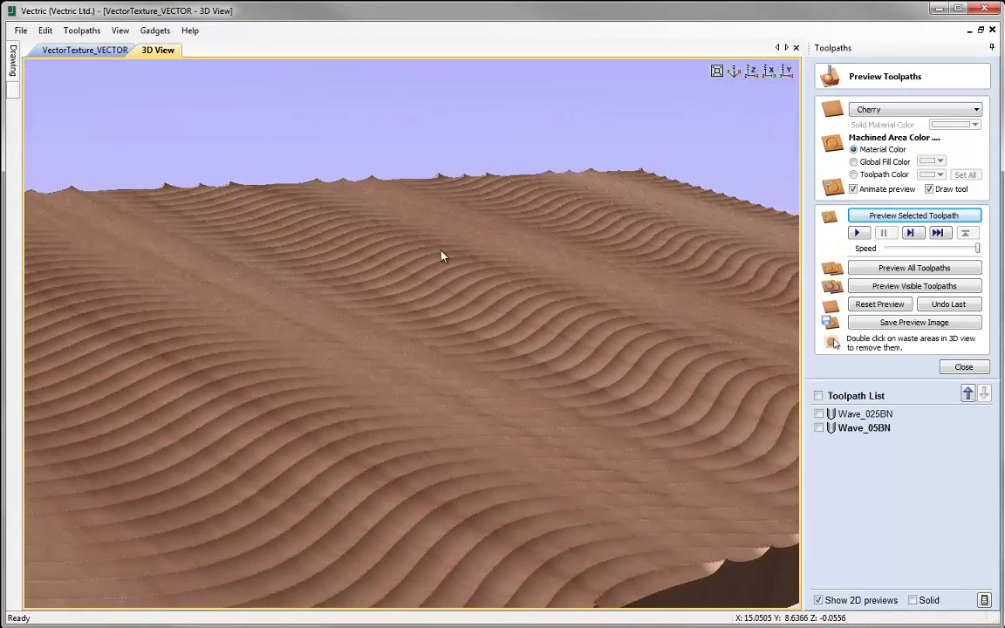
- Restore the isometric view of the board, clear the Wave_05BN cuts and leave the toolpath preview
left_click(733, 72)
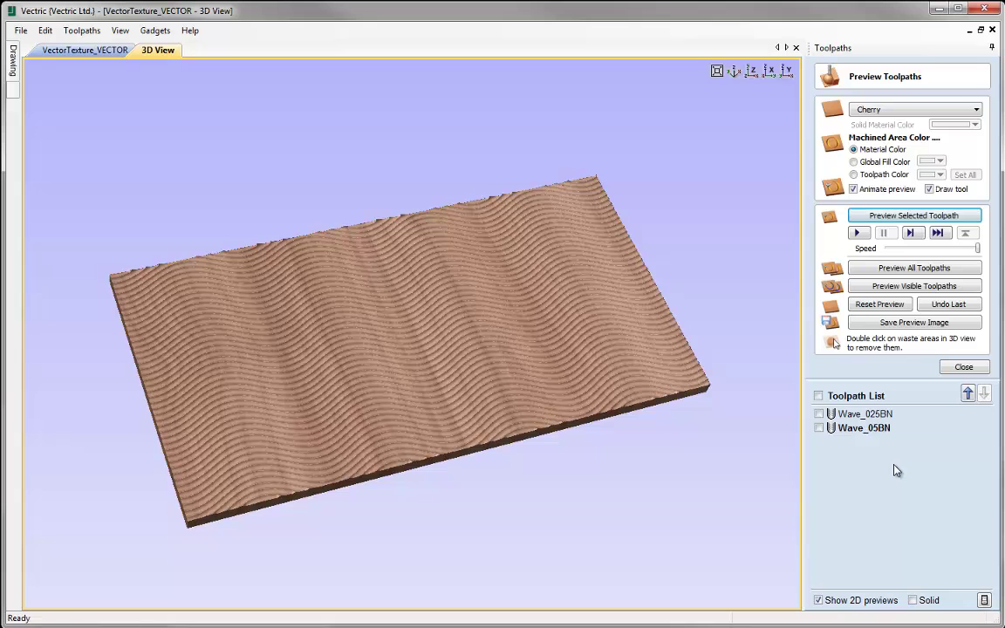
left_click(879, 304)
left_click(962, 366)
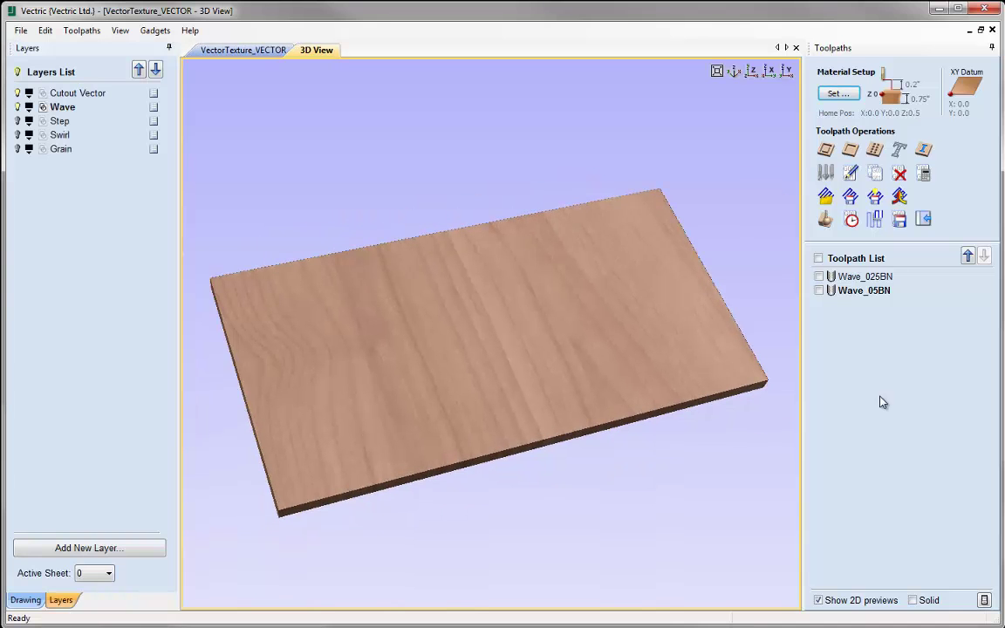
- Show the Step layer instead of the Wave layer and select its pattern vectors for a new profile toolpath
left_click(18, 107)
left_click(57, 124)
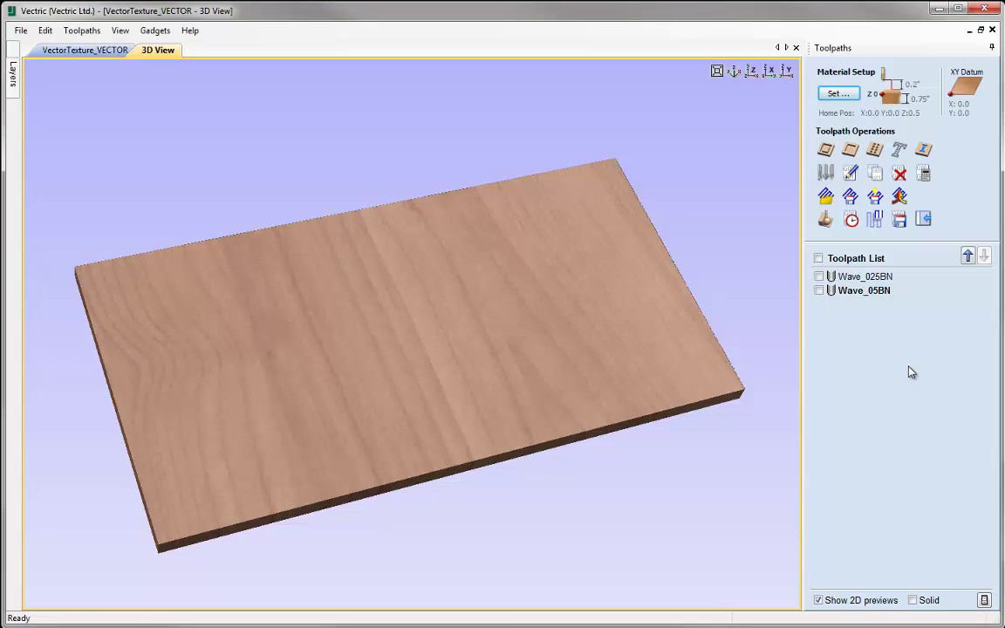
left_click(825, 152)
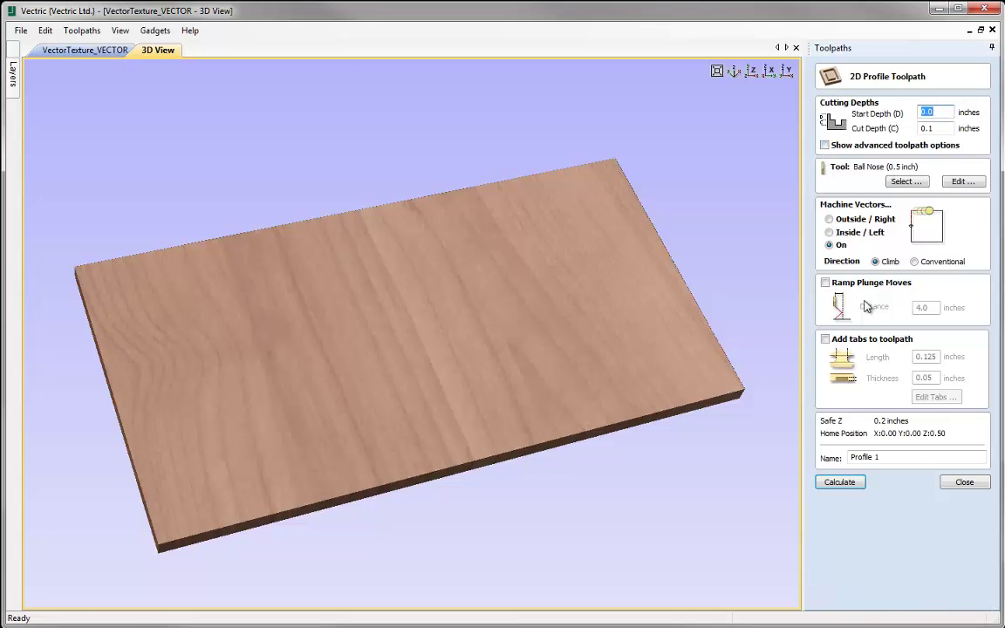
left_click(57, 48)
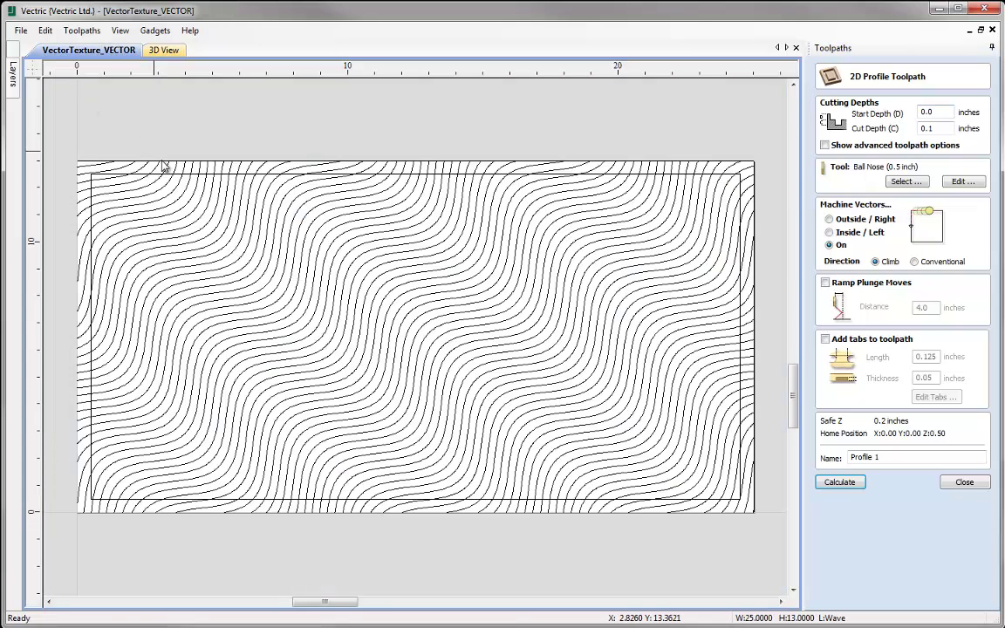
left_click(170, 188)
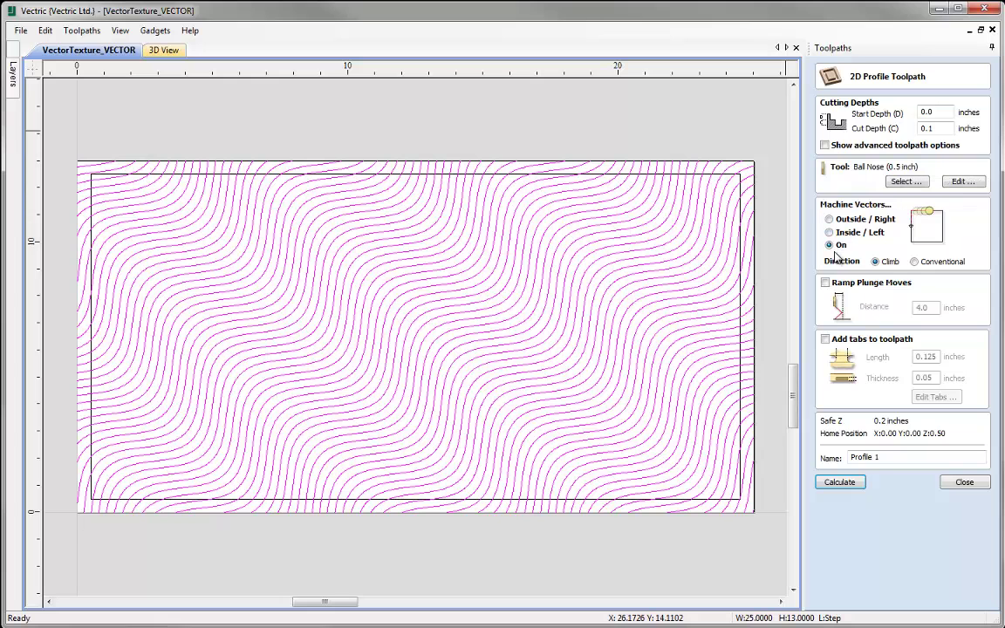
- Name the profile toolpath Step_05BN and calculate it
left_click_drag(881, 457, 834, 459)
type("Step_05BN")
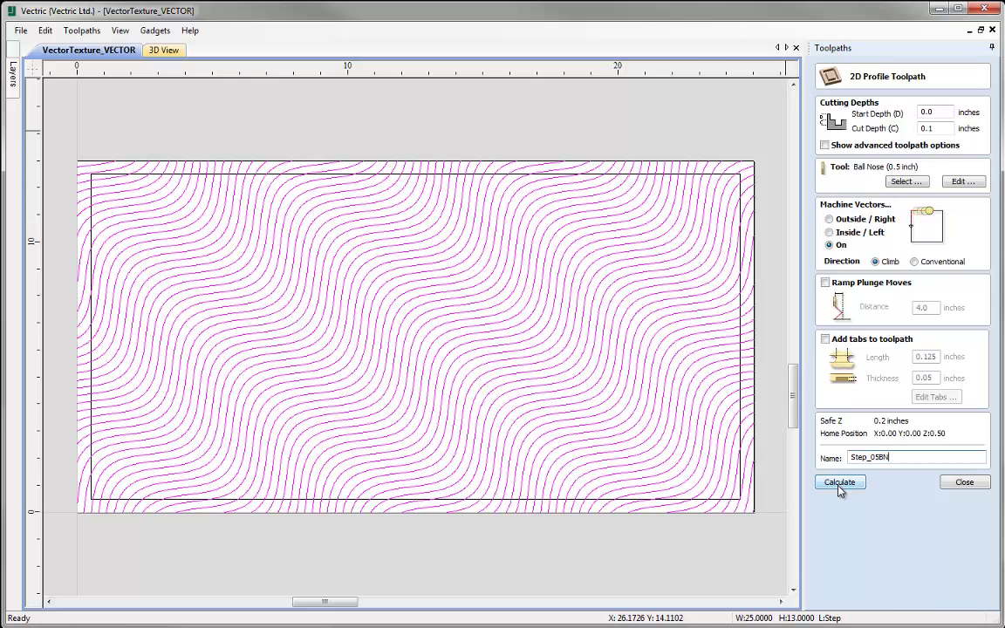
left_click(840, 484)
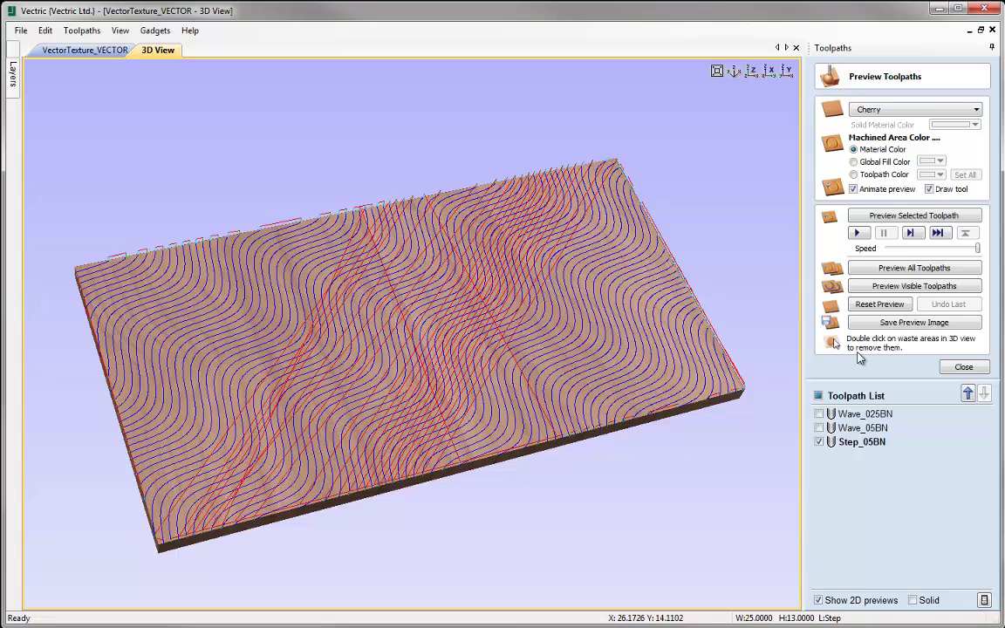
- Simulate the Step_05BN toolpath and inspect the carved step texture from different angles
left_click(866, 221)
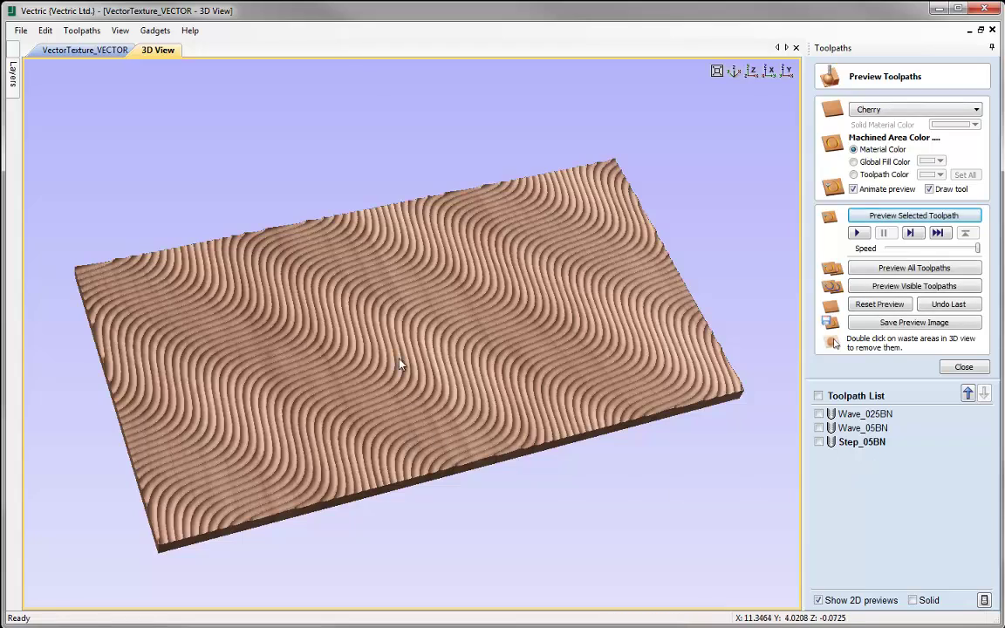
left_click_drag(608, 305, 471, 392)
scroll(442, 407, "up", 3)
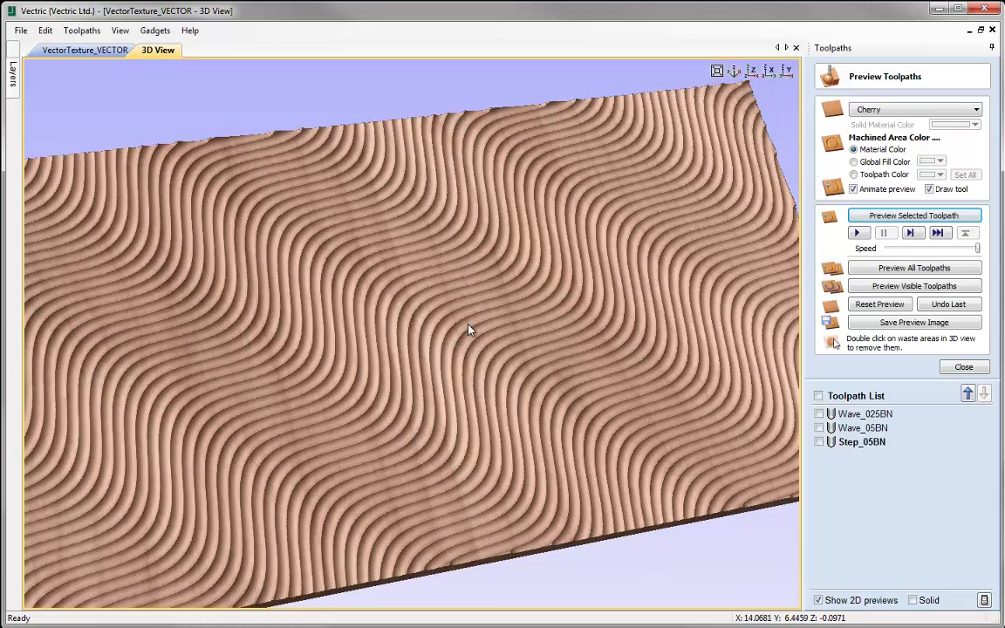
scroll(561, 310, "down", 3)
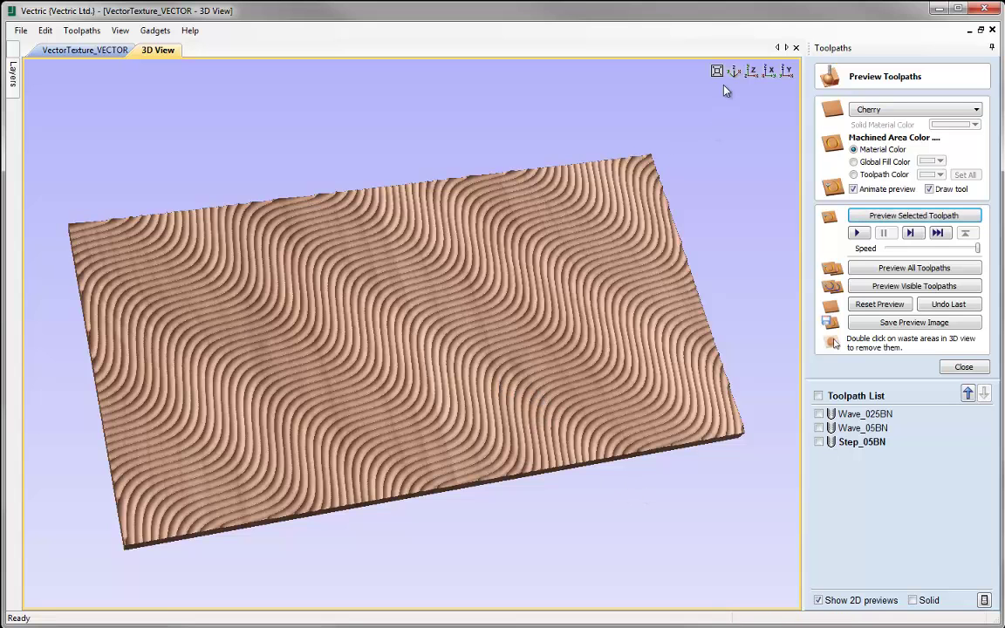
- Return the board to the isometric view, clear the Step_05BN cuts and leave the toolpath preview
left_click_drag(721, 101, 739, 99)
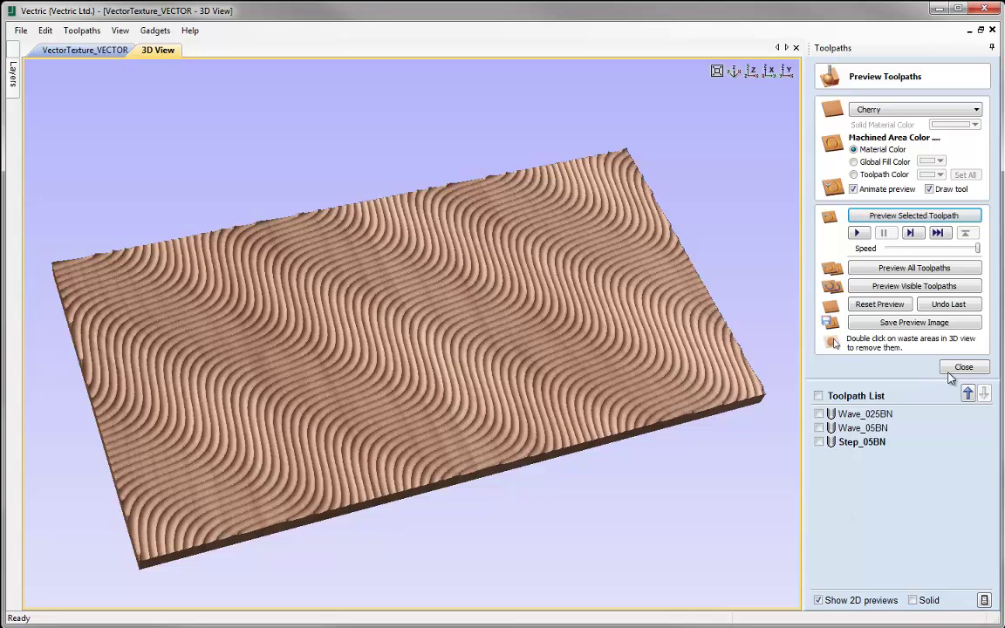
left_click(890, 305)
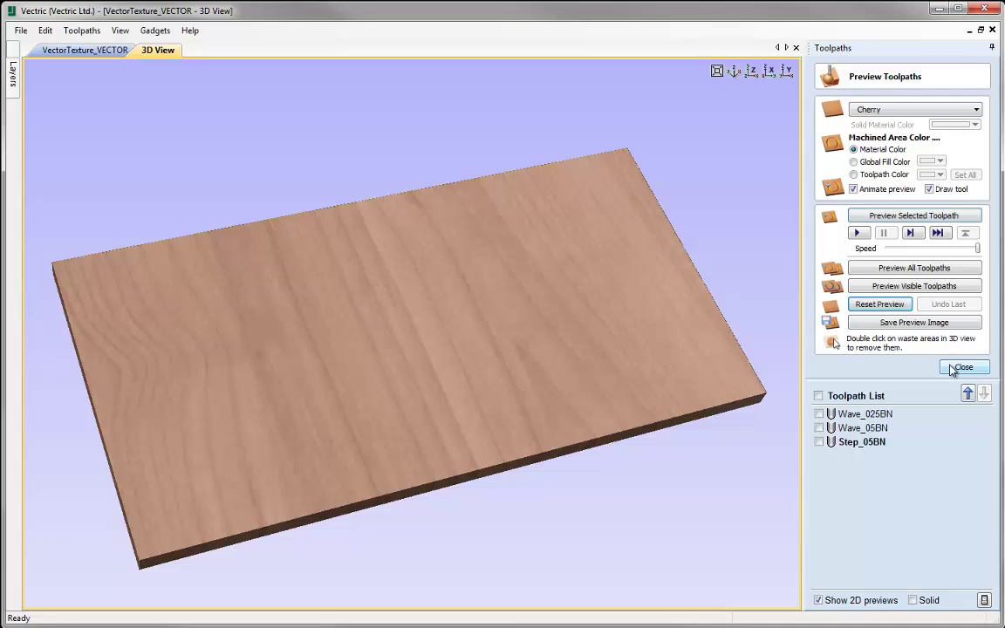
left_click(962, 366)
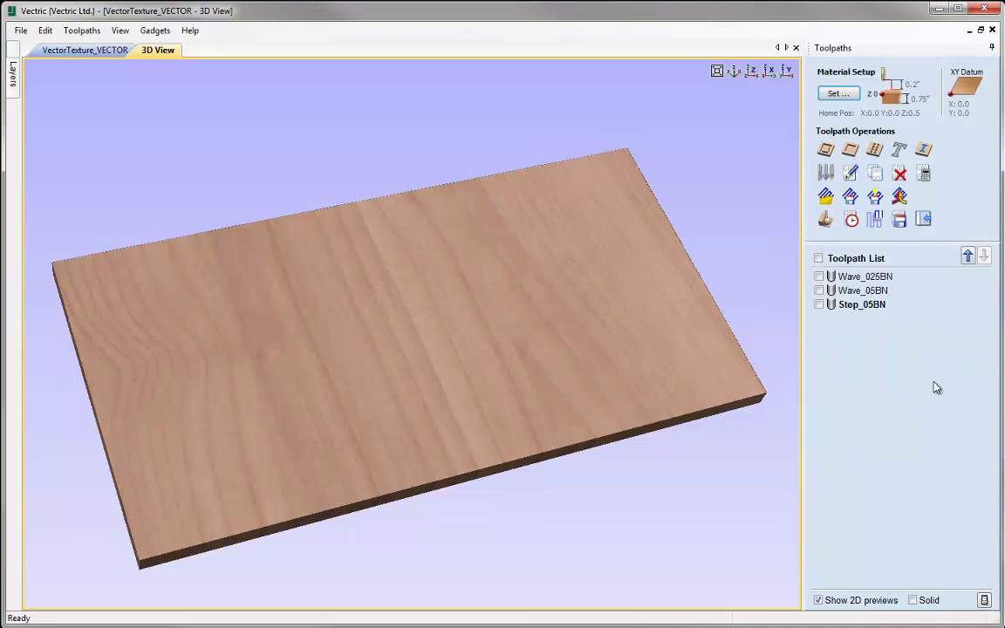
- Start another profile toolpath on the selected Step vectors and assign it the V-Bit (90 deg 1.25") tool
left_click(825, 150)
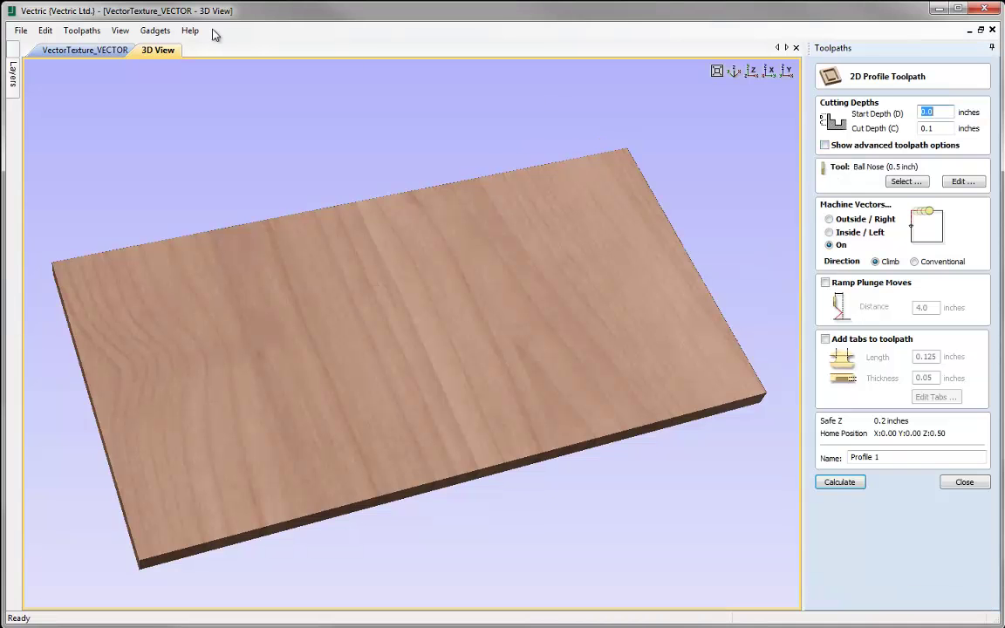
left_click(98, 50)
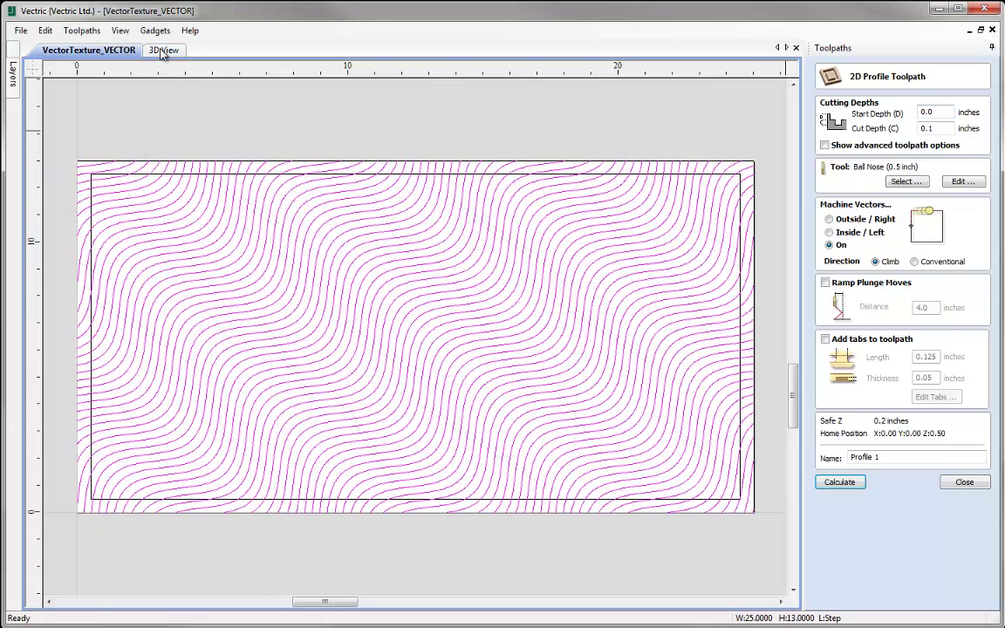
left_click(160, 50)
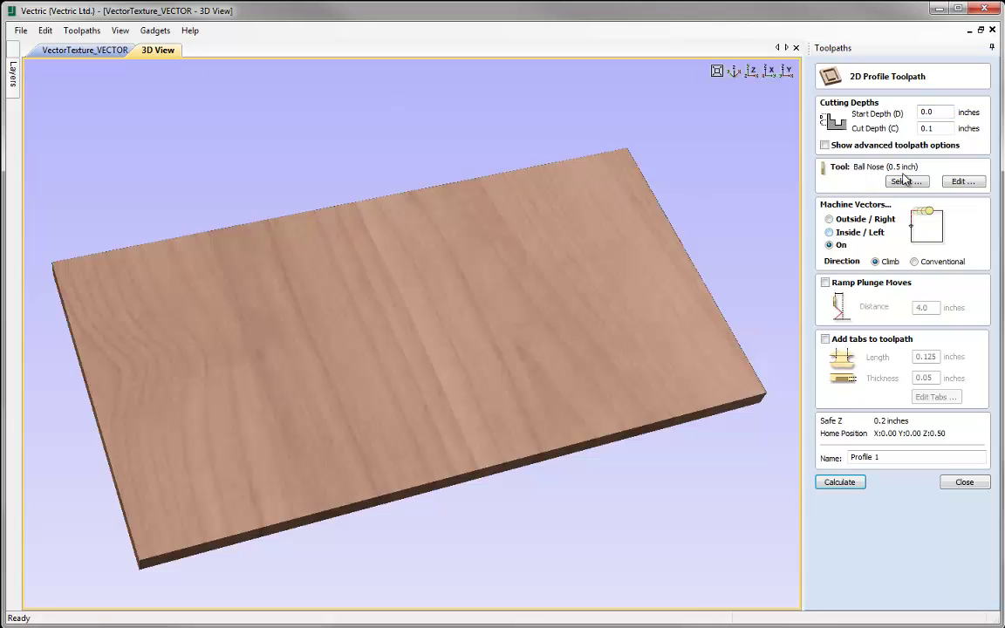
left_click(904, 181)
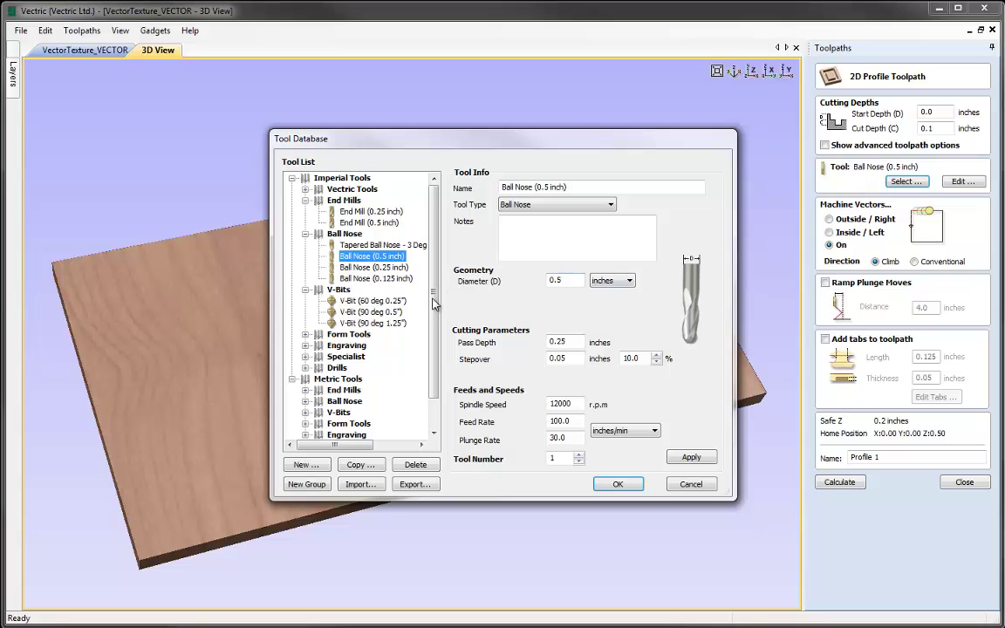
left_click(361, 324)
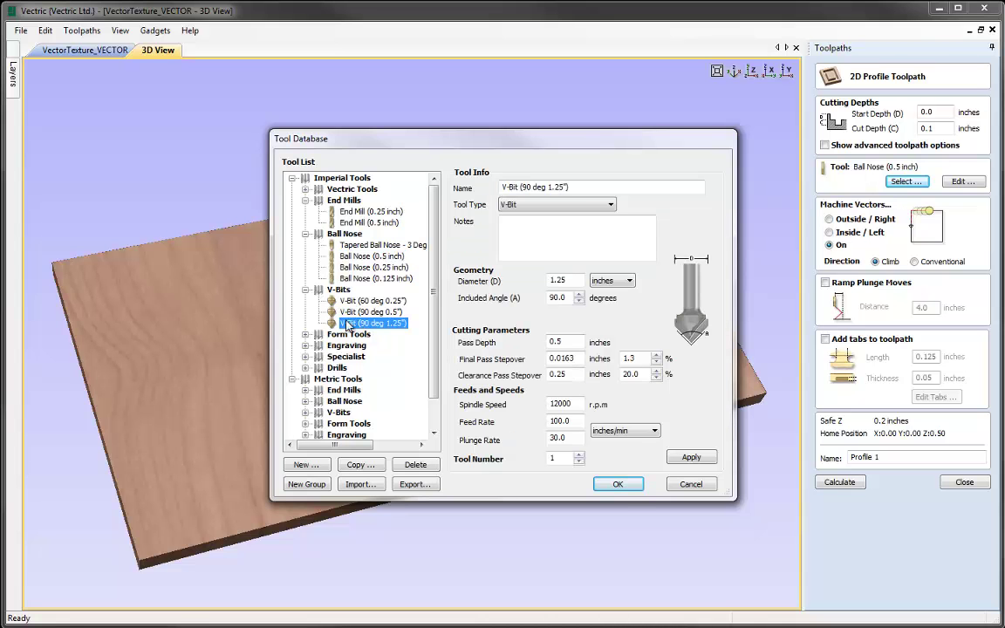
left_click(617, 485)
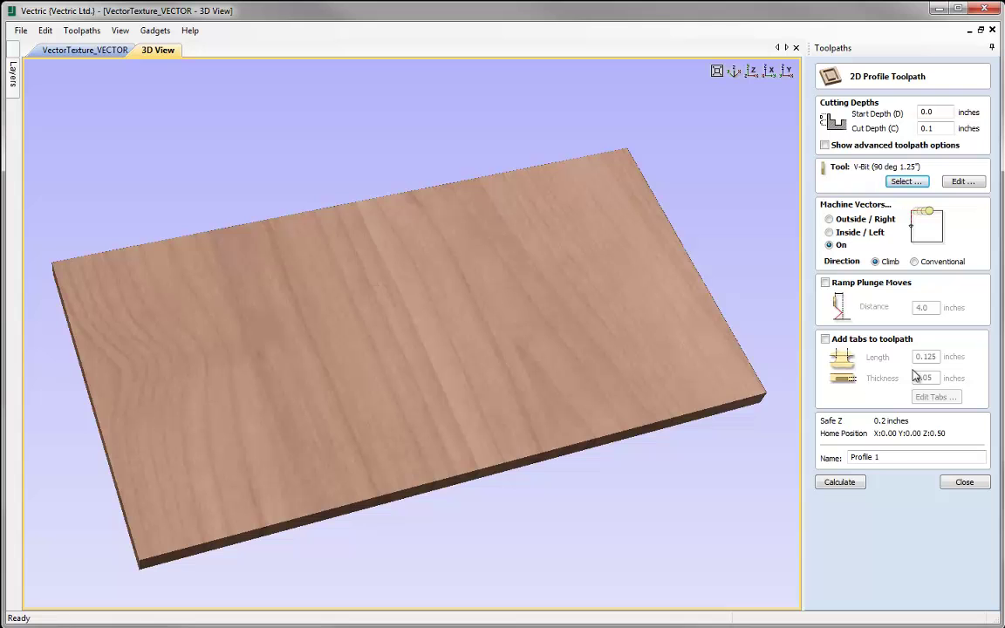
- Set the cut depth to 0.15 inches and name the toolpath Step_90V
left_click(935, 129)
type("5")
left_click_drag(881, 456, 852, 457)
type("Step_90V")
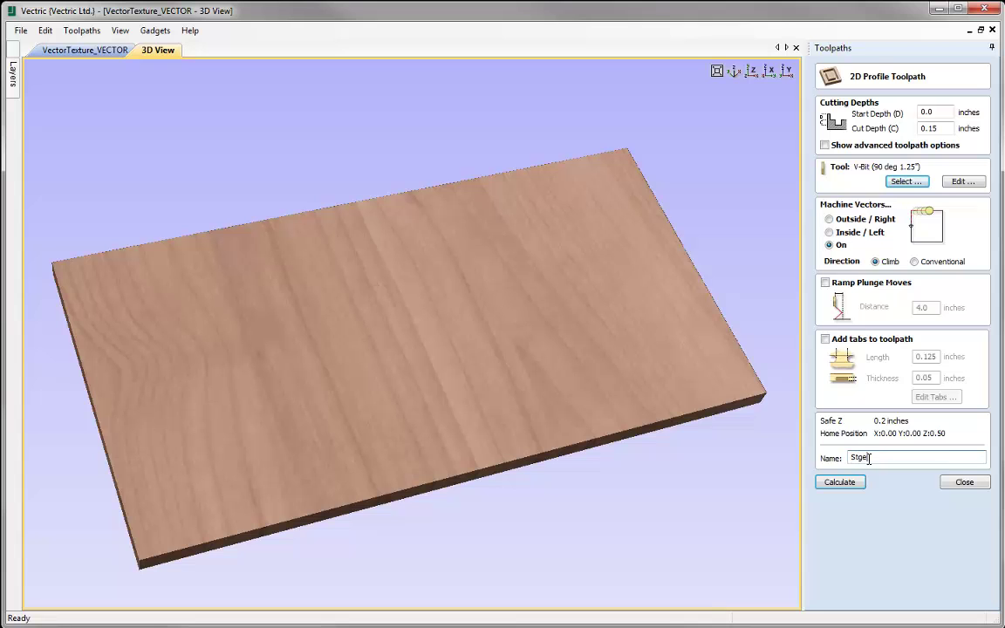
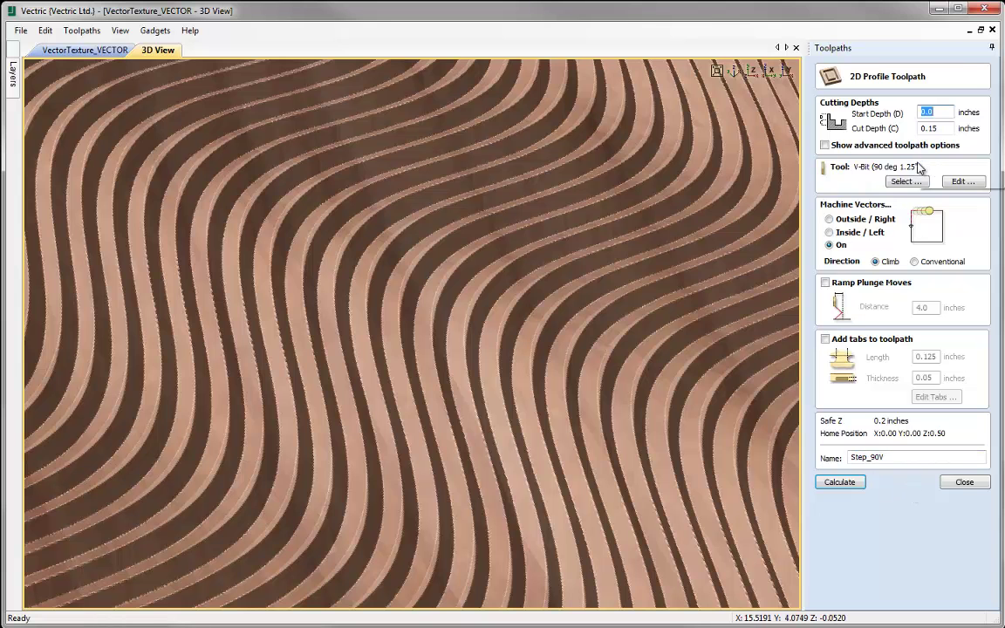
- Copy the V-Bit (90 deg 1.25") tool in the tool database, name the copy V-Bit (120 deg 1.25") and set its included angle to 120 degrees
left_click(905, 181)
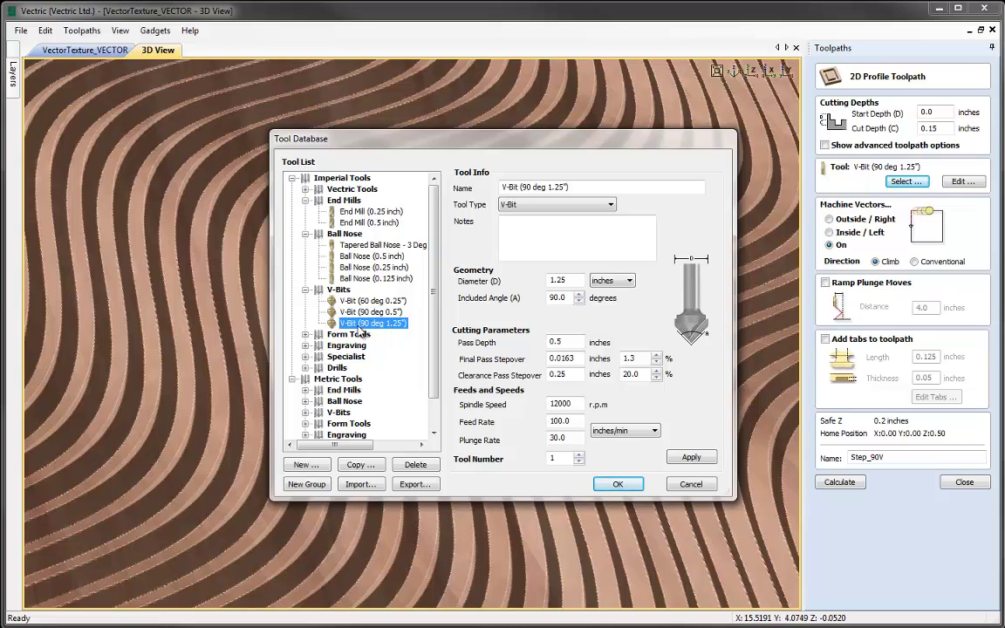
left_click(360, 464)
left_click(531, 186)
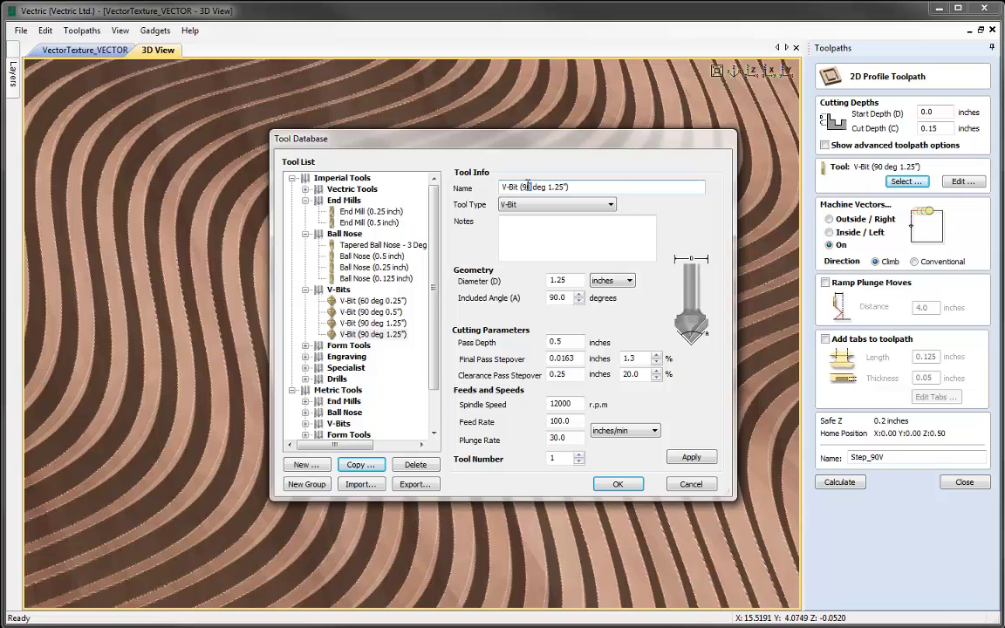
type("120")
left_click_drag(569, 280, 542, 280)
type("1.2")
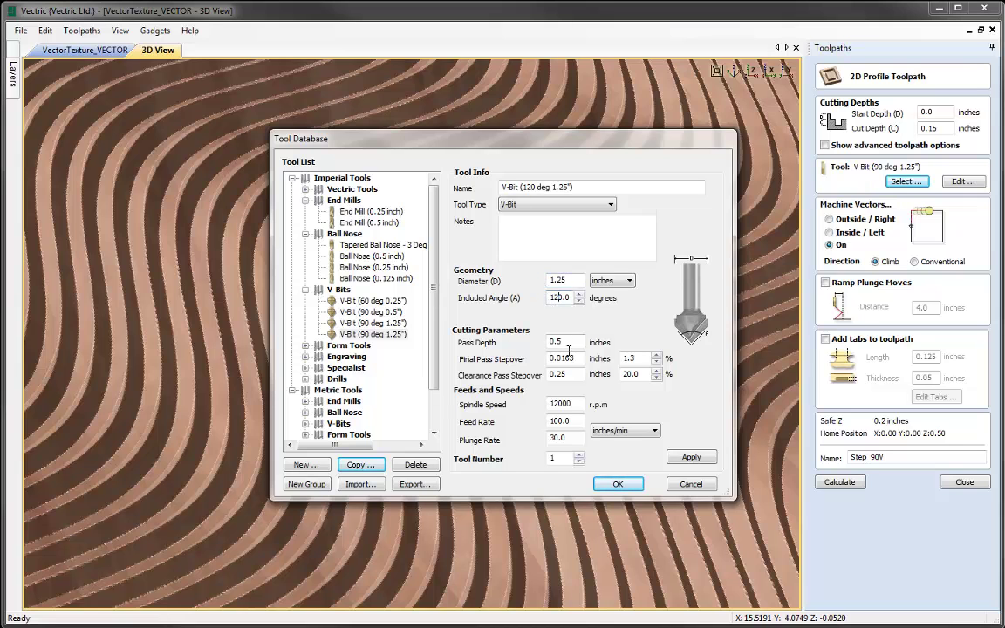
- Set the new 120-degree V-bit's pass depth to 0.35 inches, save it and assign it to the toolpath
left_click(691, 457)
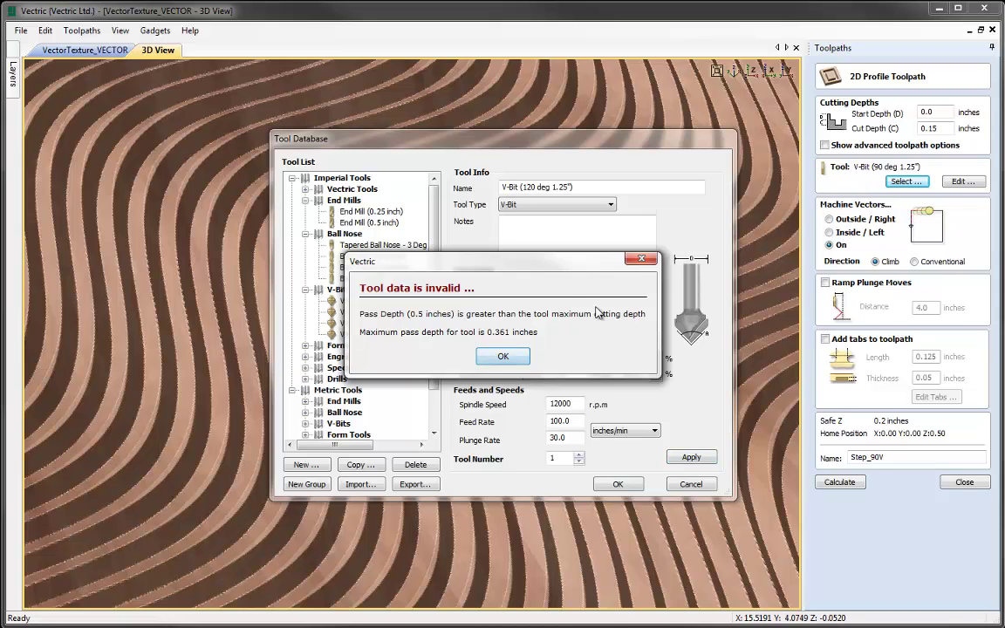
left_click(502, 358)
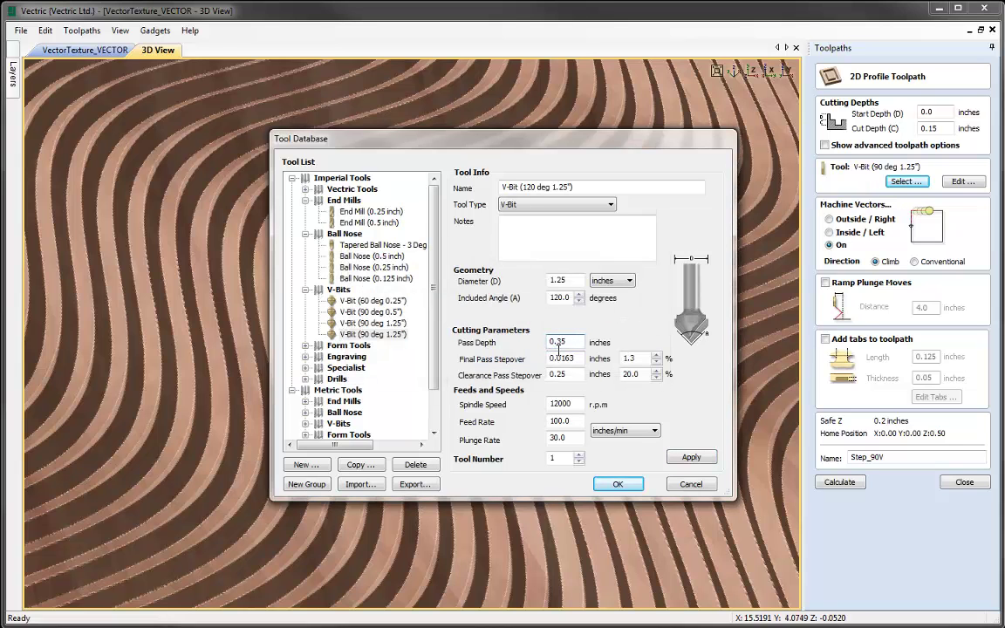
left_click(691, 457)
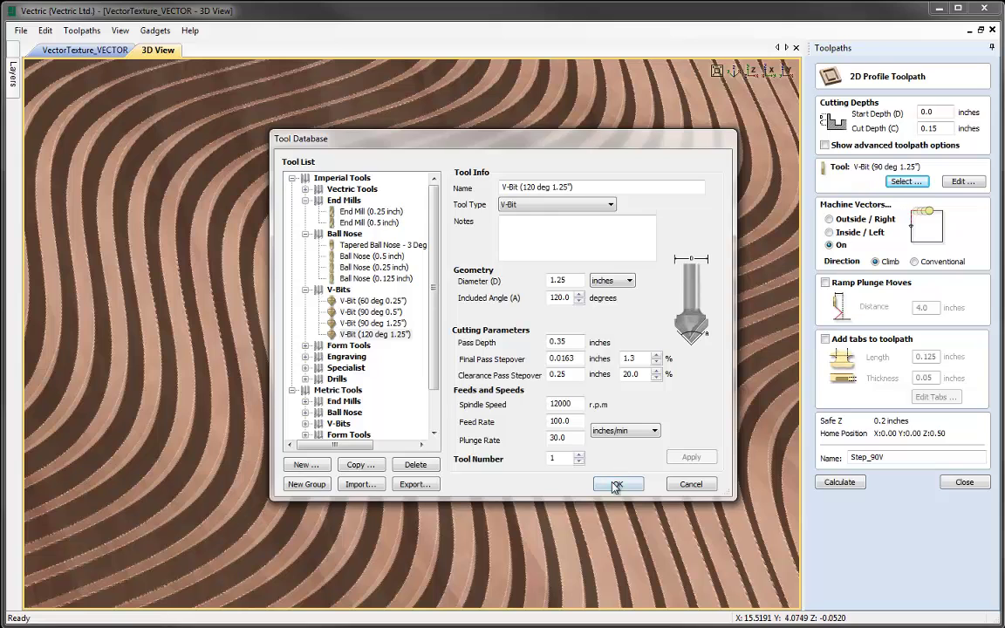
left_click(616, 485)
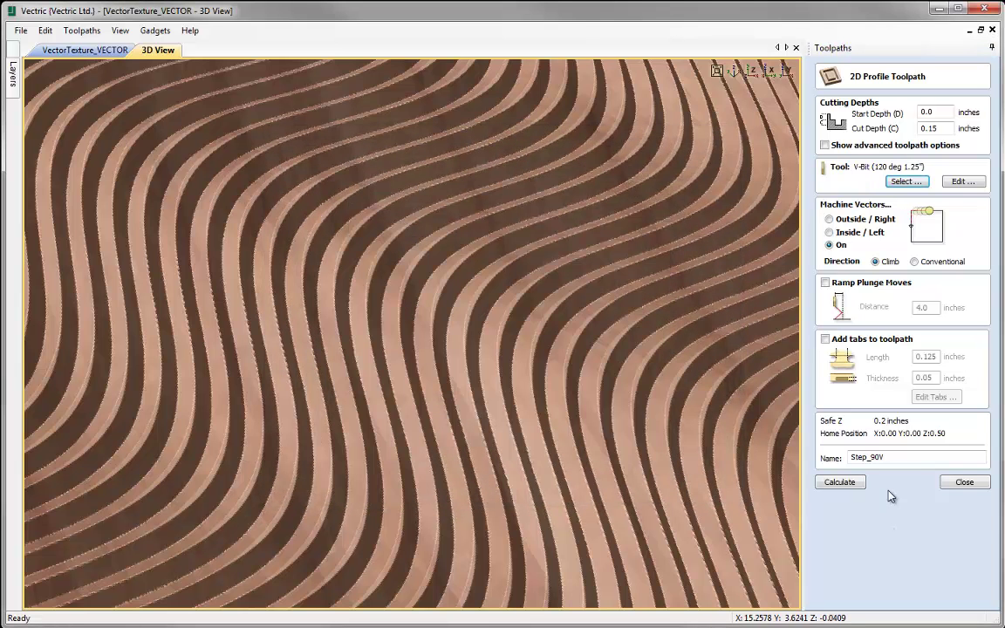
- Calculate the toolpath under the name Step_120V, and simulate and inspect its carving on the board
left_click(875, 456)
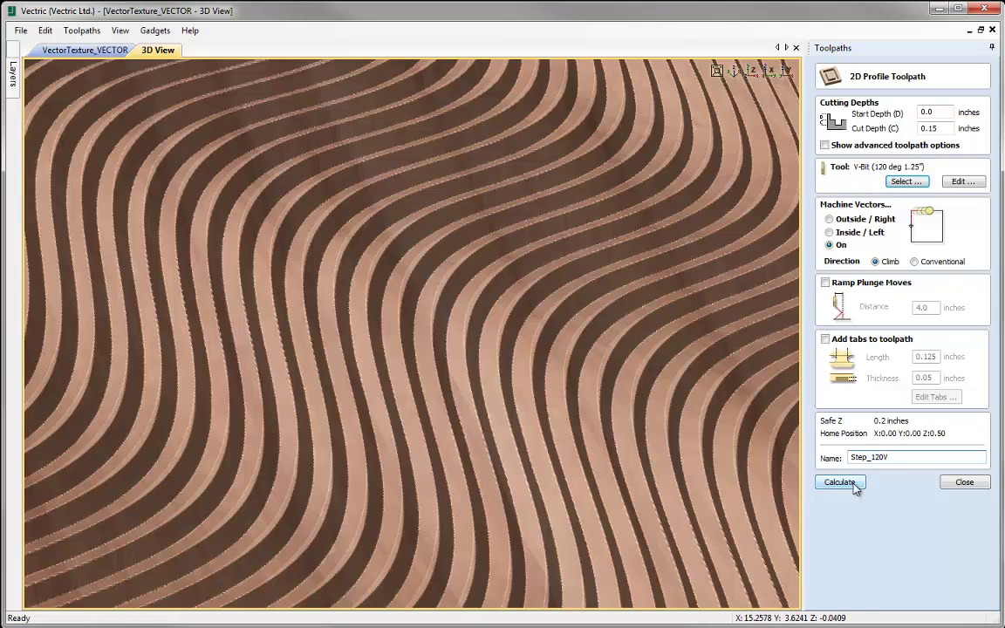
left_click(840, 482)
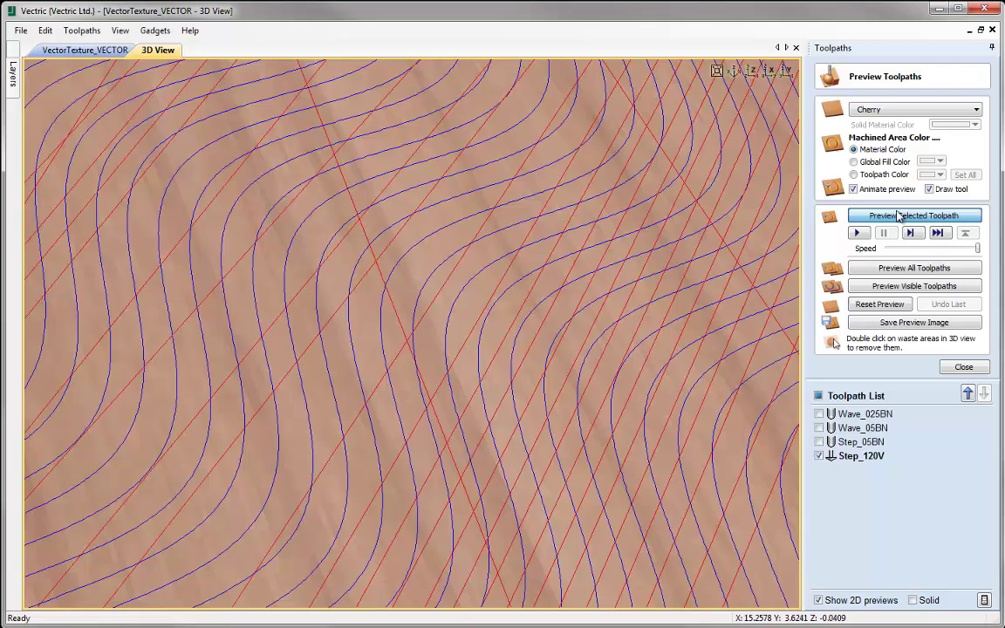
left_click(892, 216)
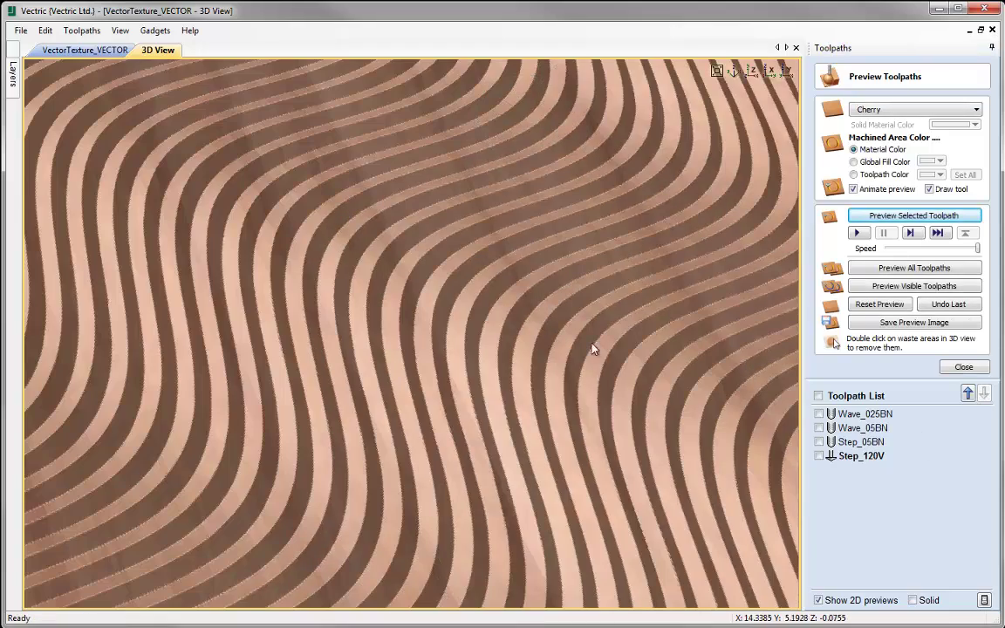
scroll(507, 321, "down", 3)
left_click_drag(506, 321, 452, 308)
scroll(452, 308, "down", 5)
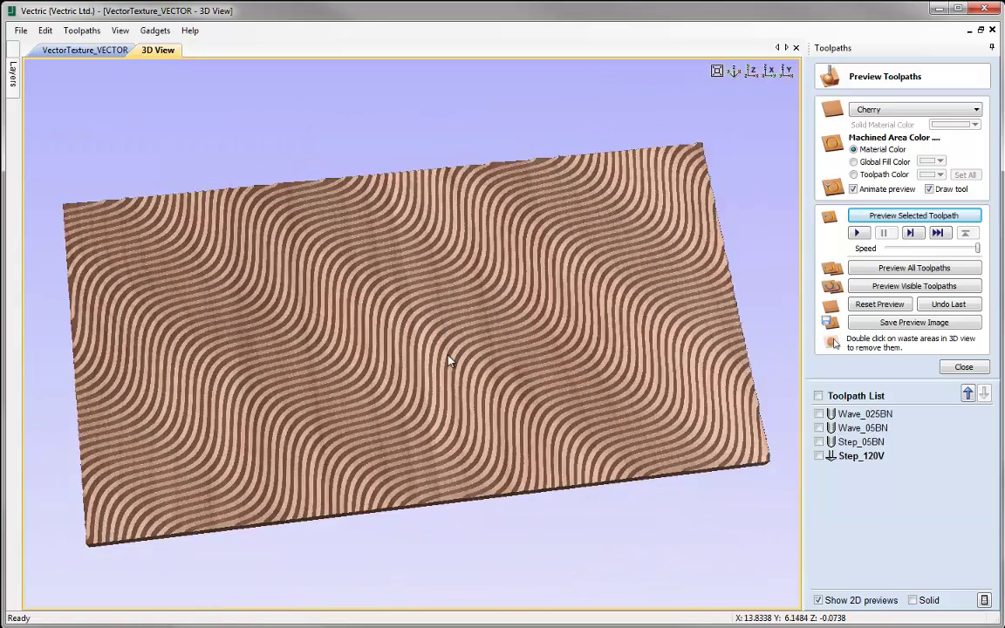
- Return the board to the isometric view, clear the Step_120V cuts and leave the toolpath preview
left_click(736, 73)
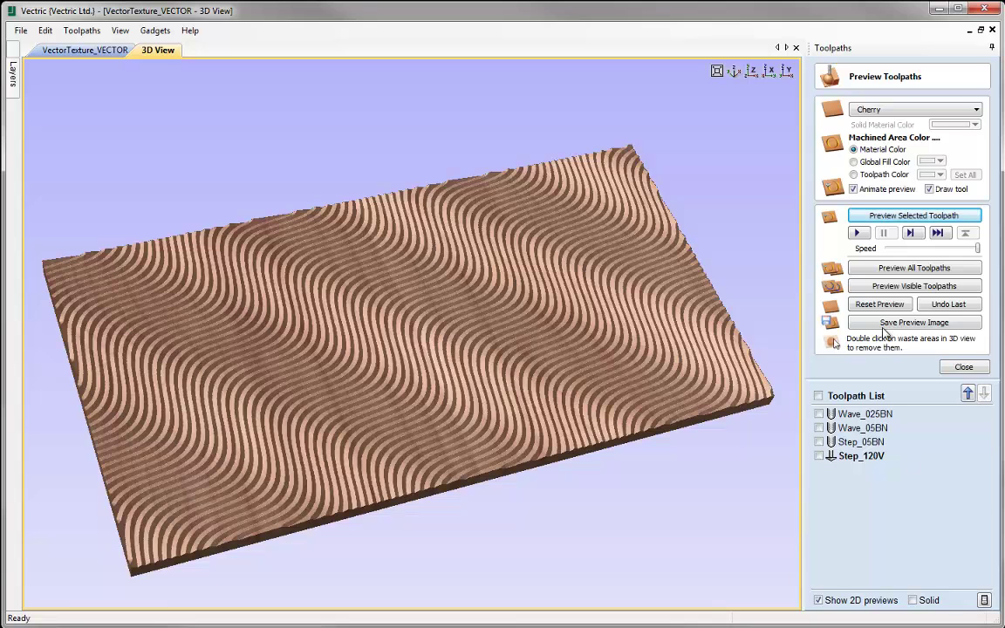
left_click(879, 304)
left_click(963, 366)
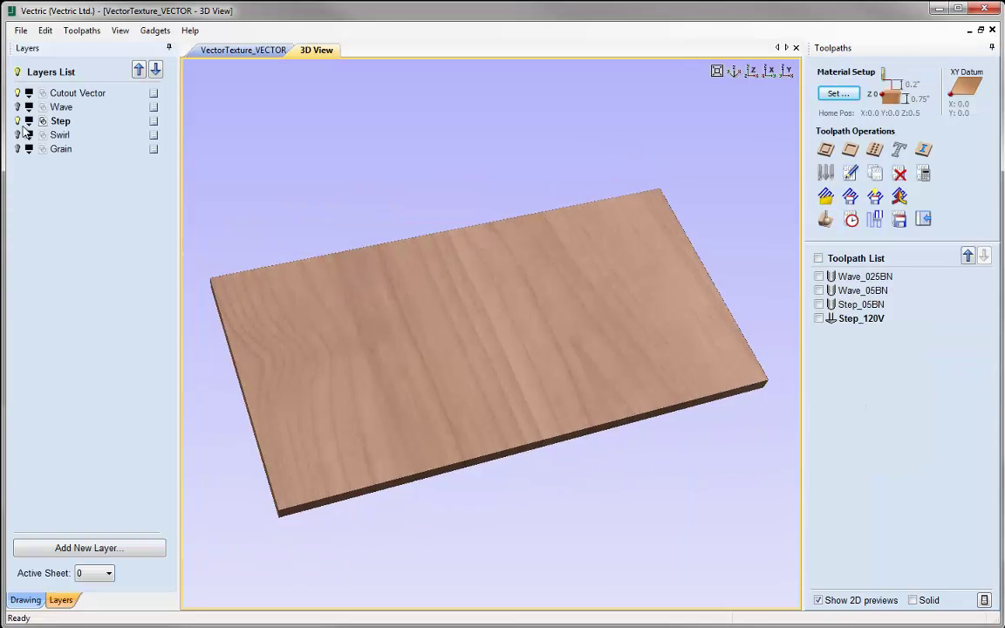
- Hide the Step layer, show the Swirl layer and make Swirl the active layer
left_click(17, 121)
left_click(17, 135)
left_click(61, 133)
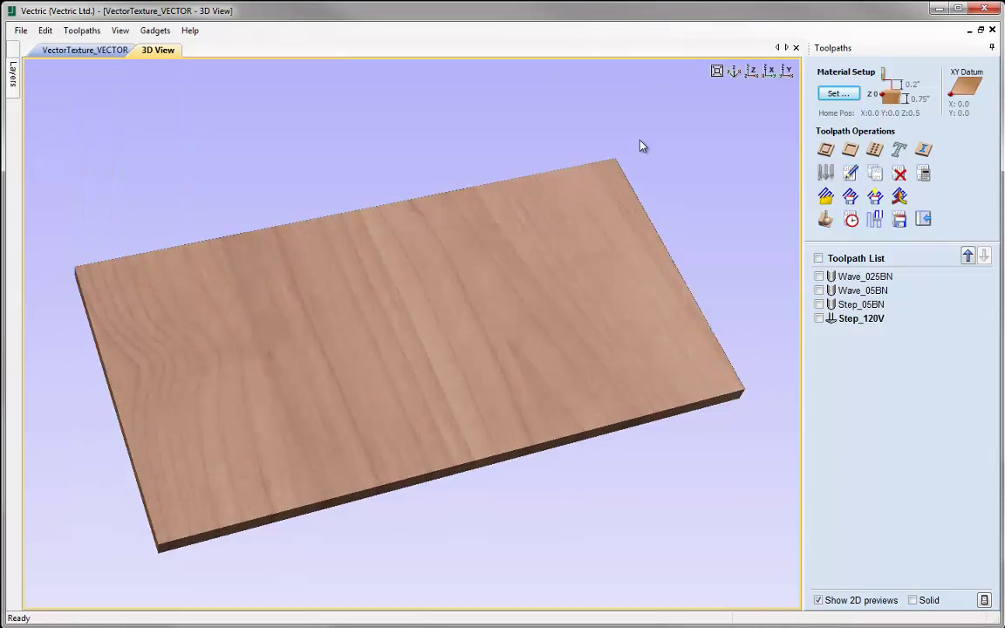
- Create and calculate a profile toolpath named Swirl_120V on all the Swirl vectors, keeping the 120-degree V-bit and 0.15 inch cut depth
left_click(825, 149)
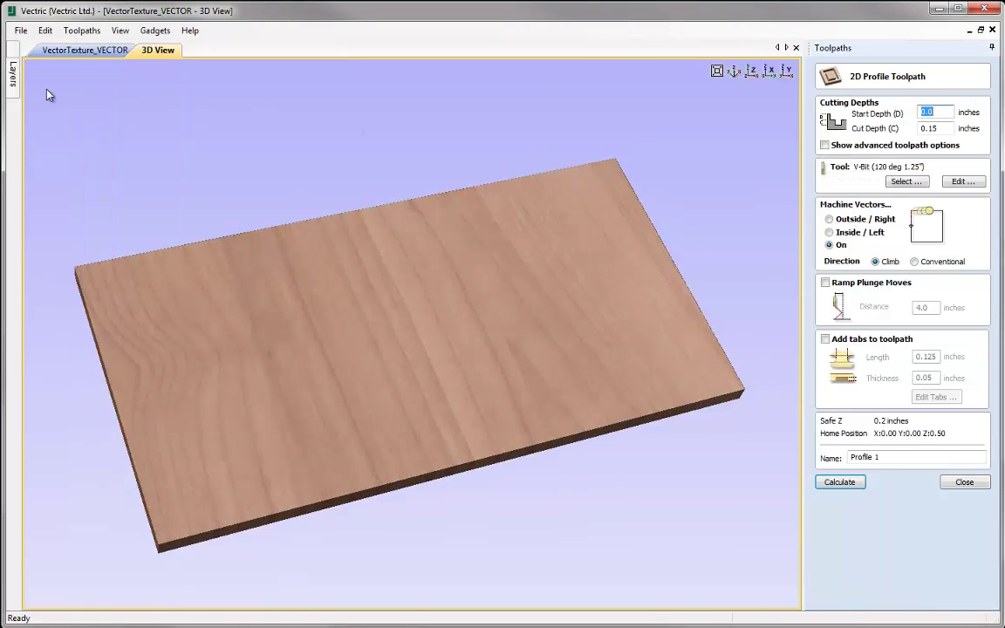
left_click(53, 50)
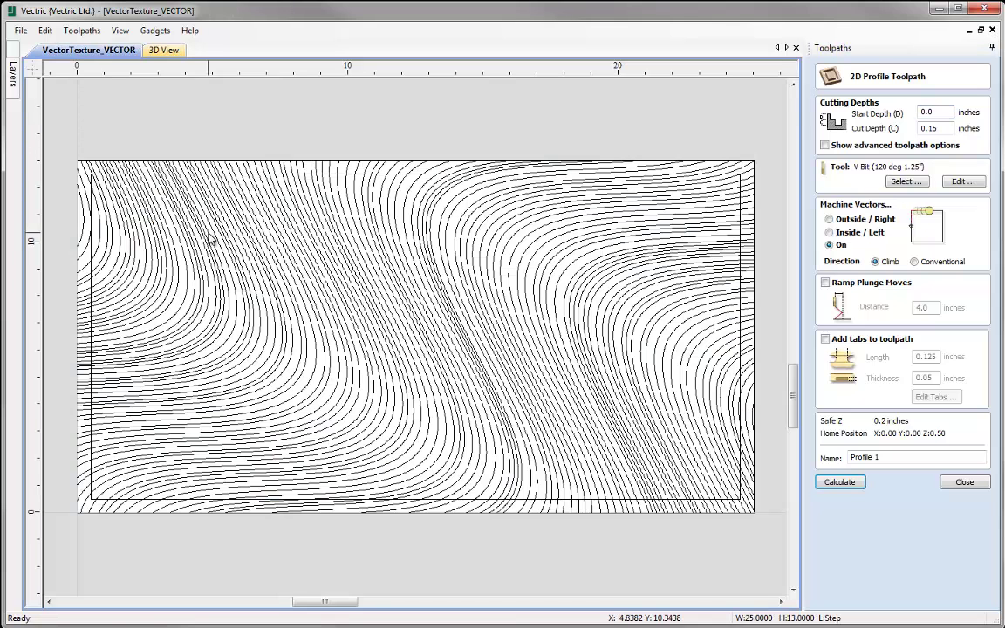
left_click(229, 271)
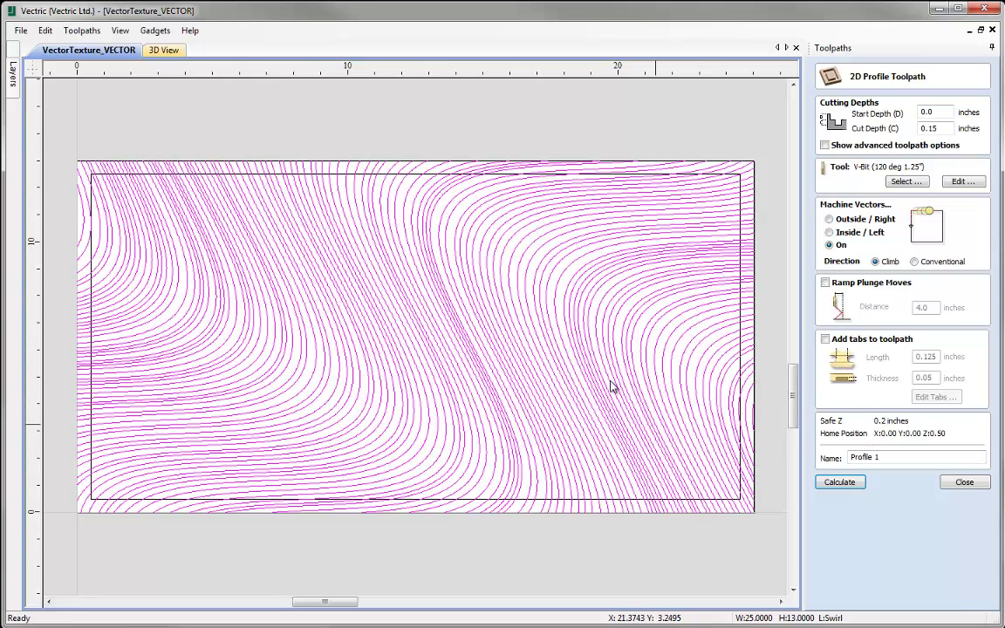
left_click_drag(882, 457, 827, 451)
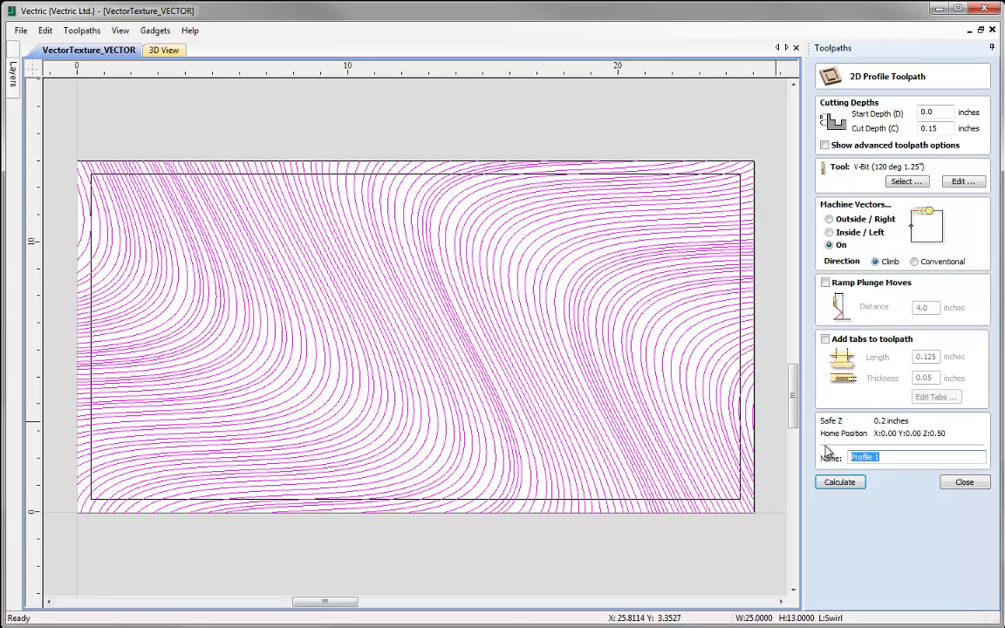
type("Swirl_120V")
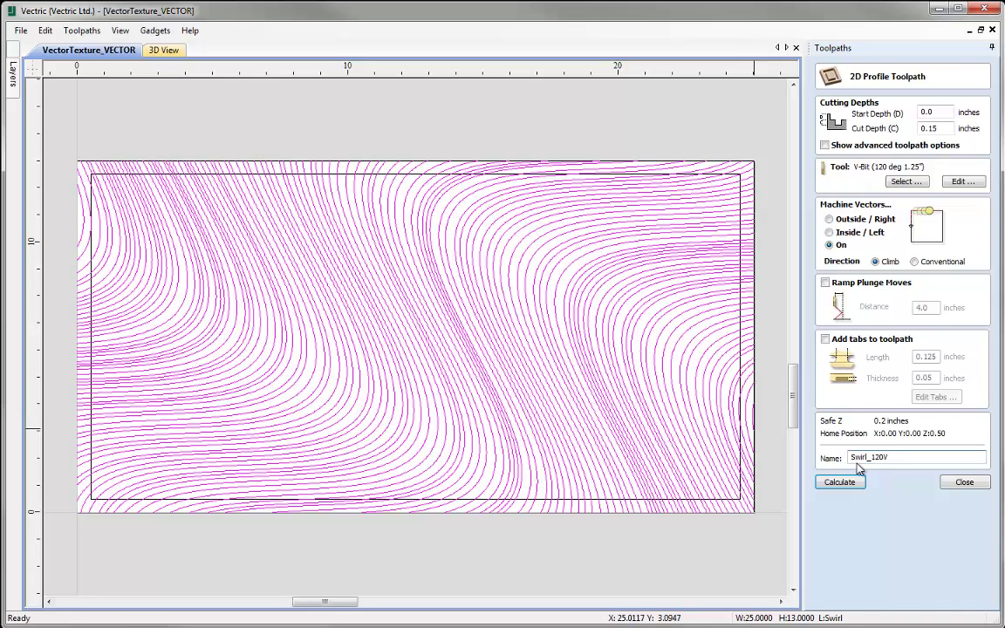
left_click(851, 482)
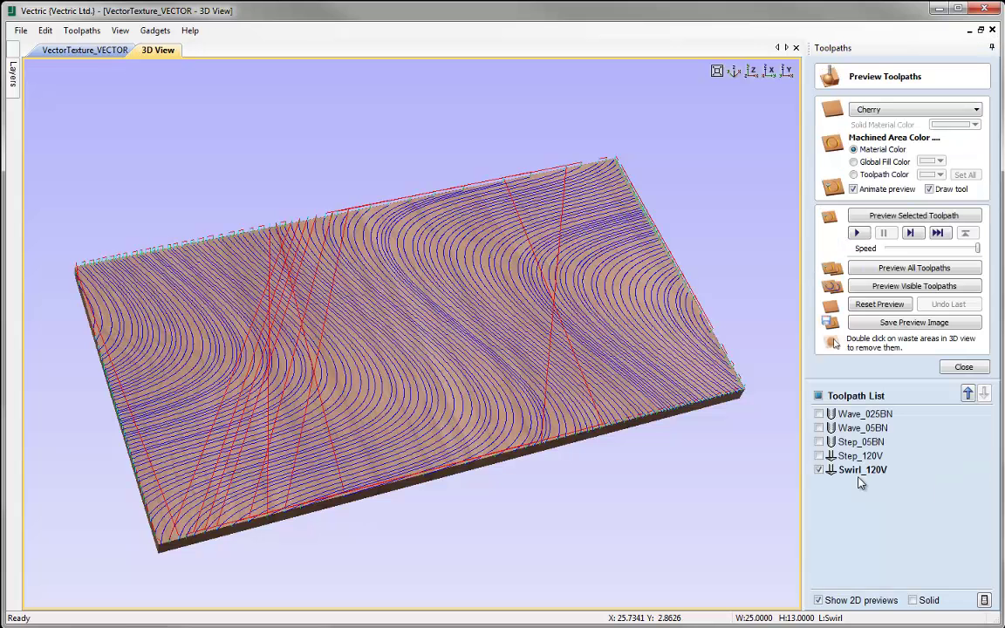
- Simulate the Swirl_120V toolpath and inspect the carved texture from different angles, clearing the cuts before leaving the preview
left_click(914, 215)
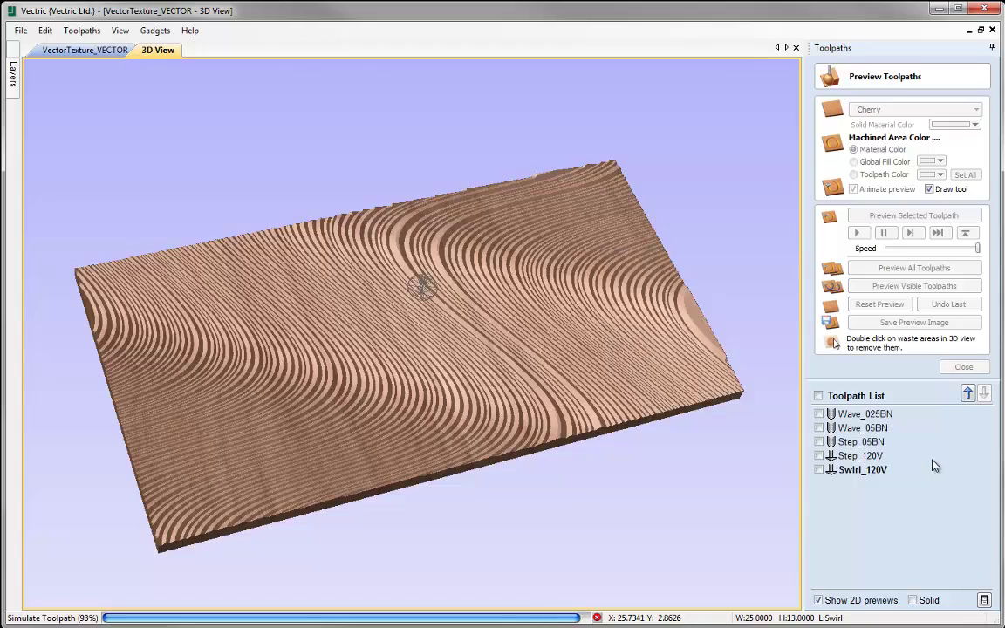
left_click_drag(536, 404, 483, 361)
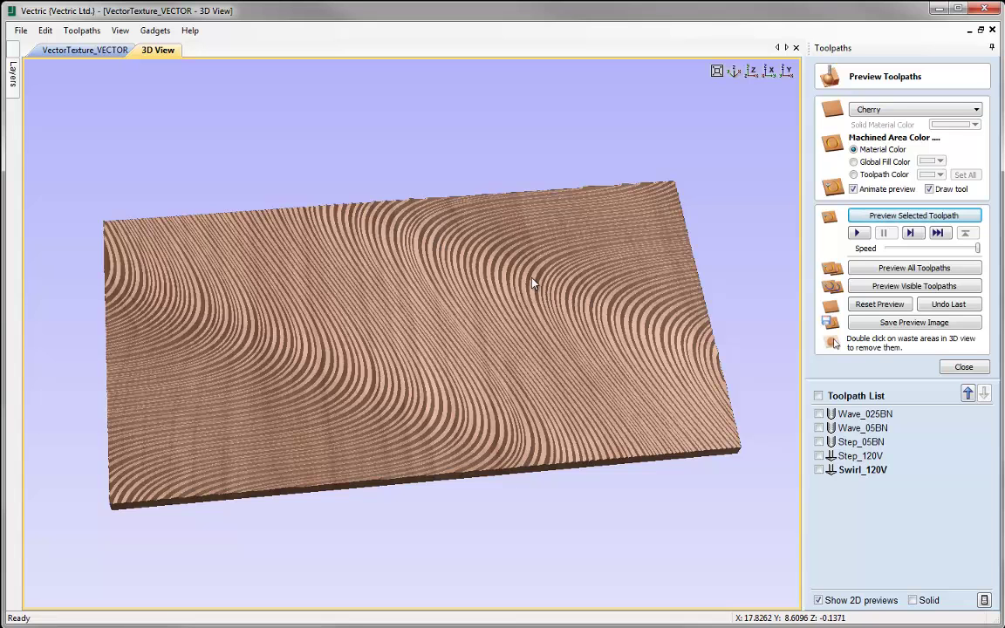
left_click_drag(483, 430, 594, 366)
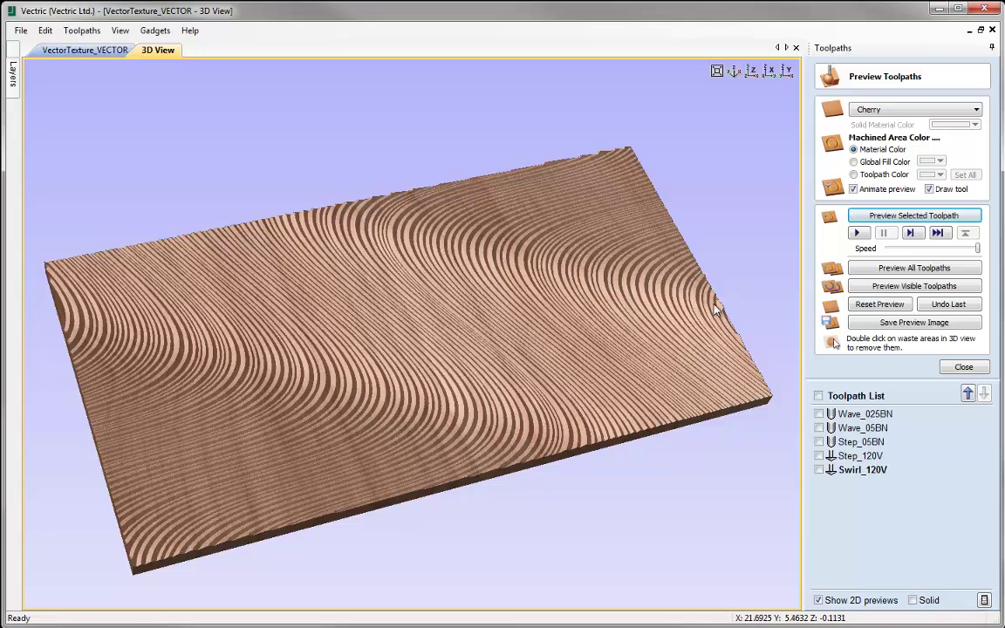
left_click(872, 304)
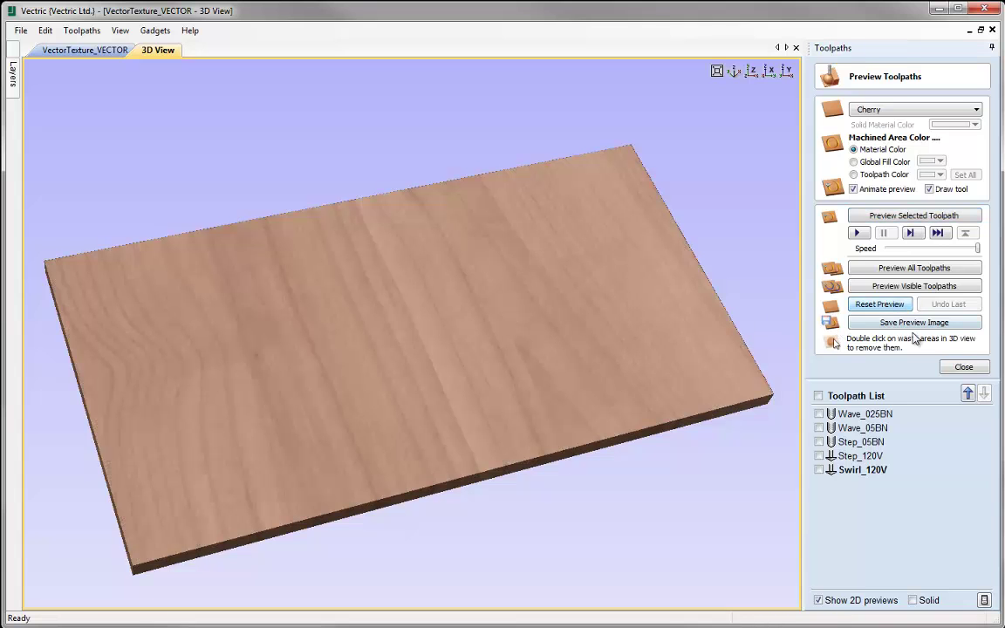
left_click(963, 366)
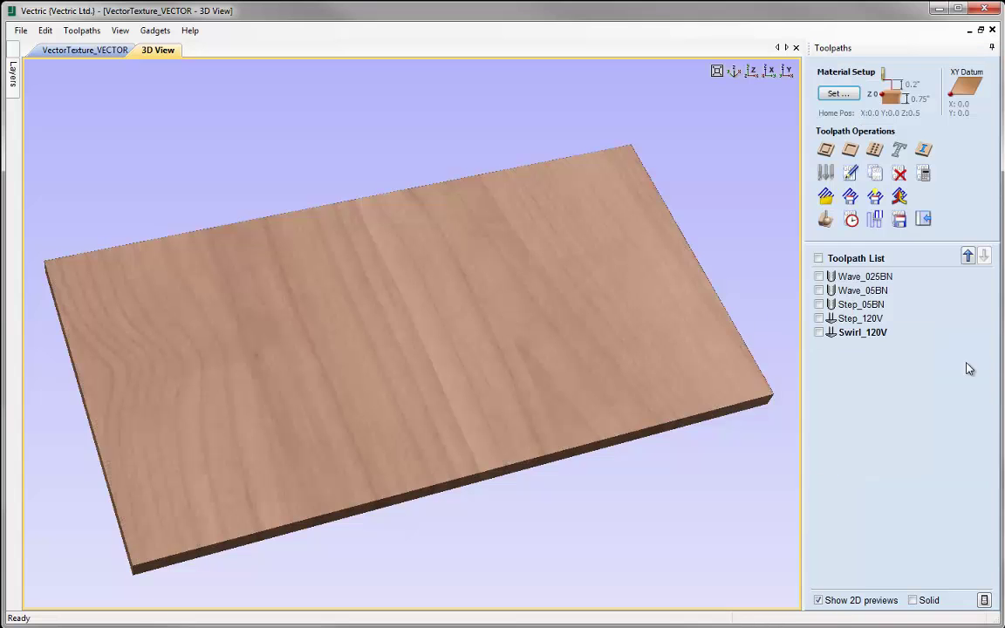
- Start another profile toolpath on the Swirl vectors with a 0.1 inch cut depth and the Ball Nose (0.5 inch) tool
left_click(827, 150)
double_click(925, 129)
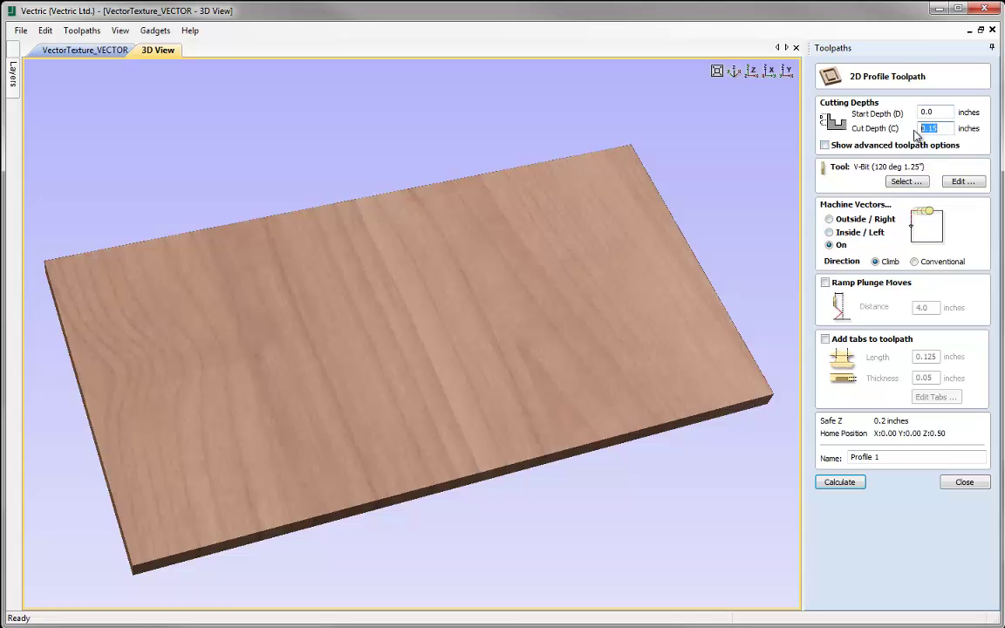
type("0.1")
left_click(905, 181)
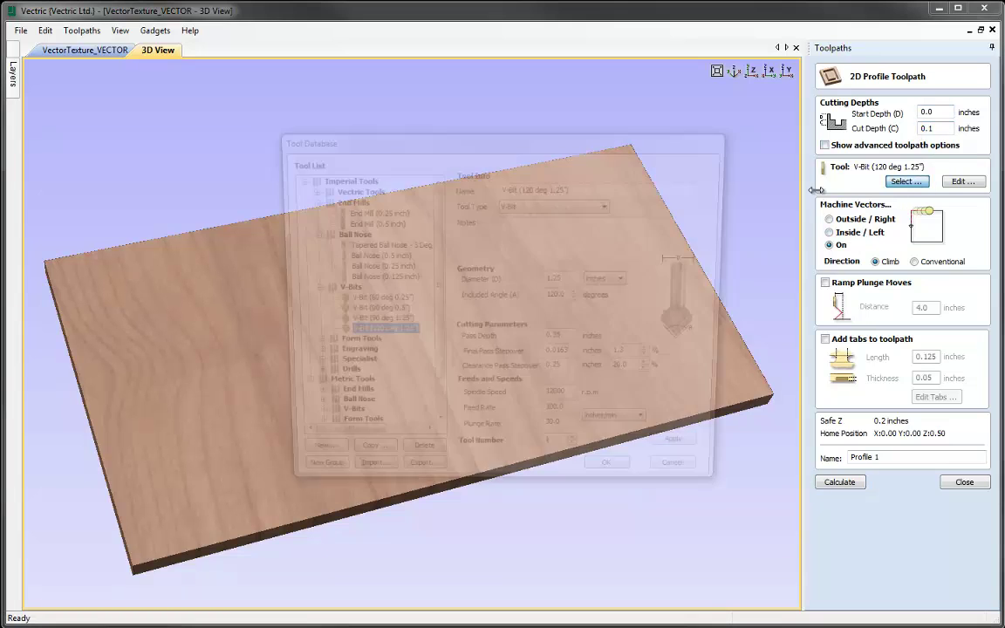
double_click(370, 256)
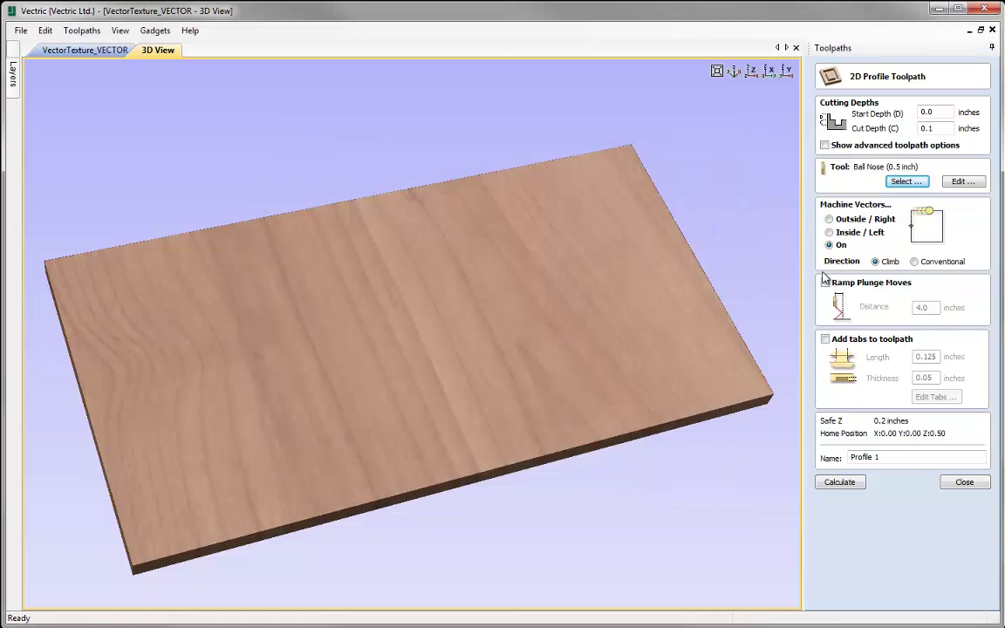
- Name the ball nose toolpath Swirl_05BN and calculate it
double_click(893, 457)
type("S")
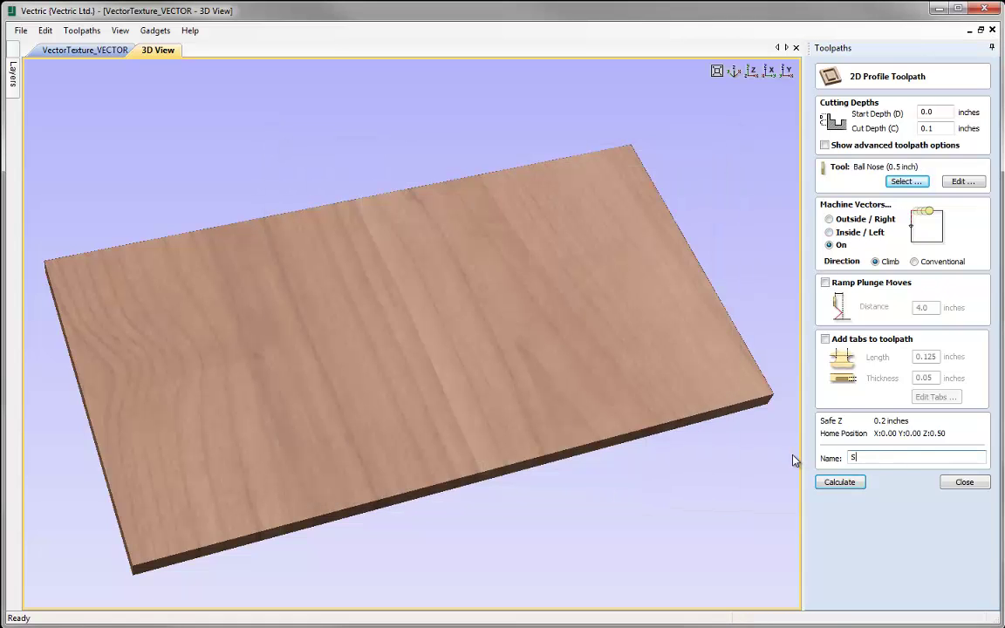
type("wirl_05BN")
left_click(839, 481)
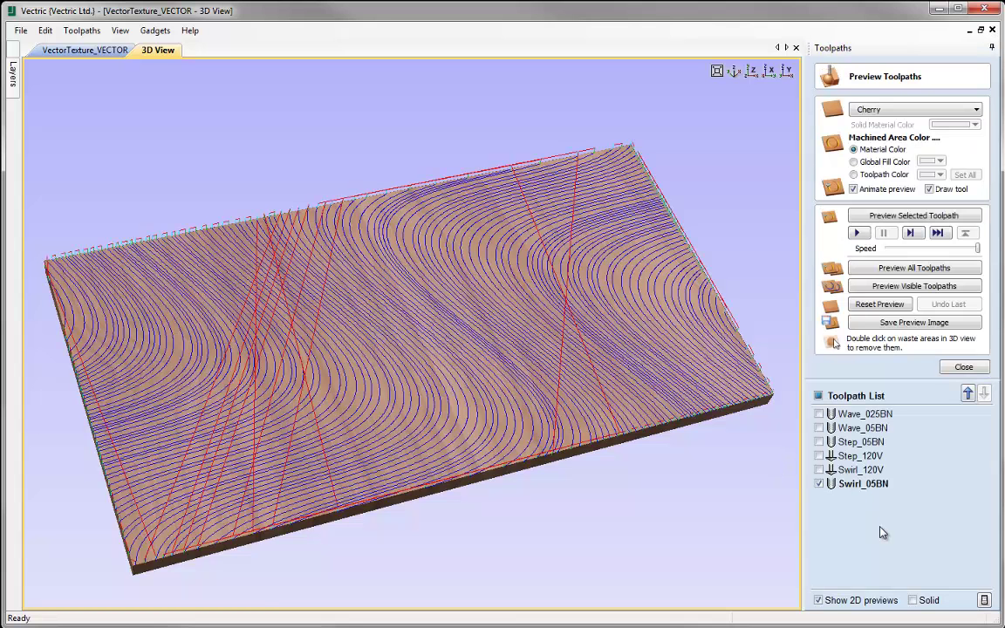
- Simulate the Swirl_05BN toolpath to inspect its texture, clearing the cuts before leaving the preview
left_click(913, 215)
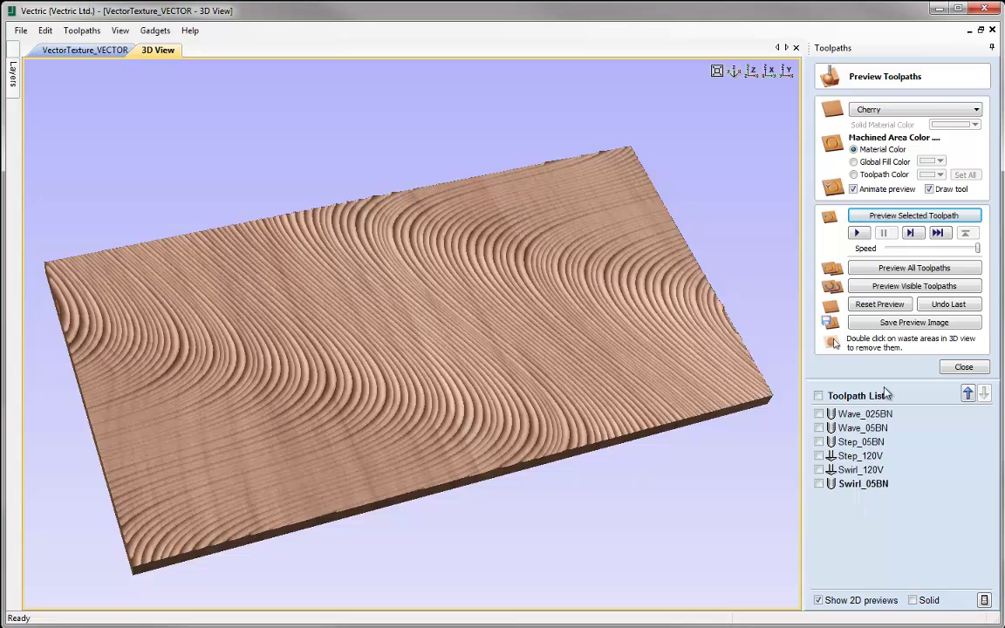
left_click(889, 307)
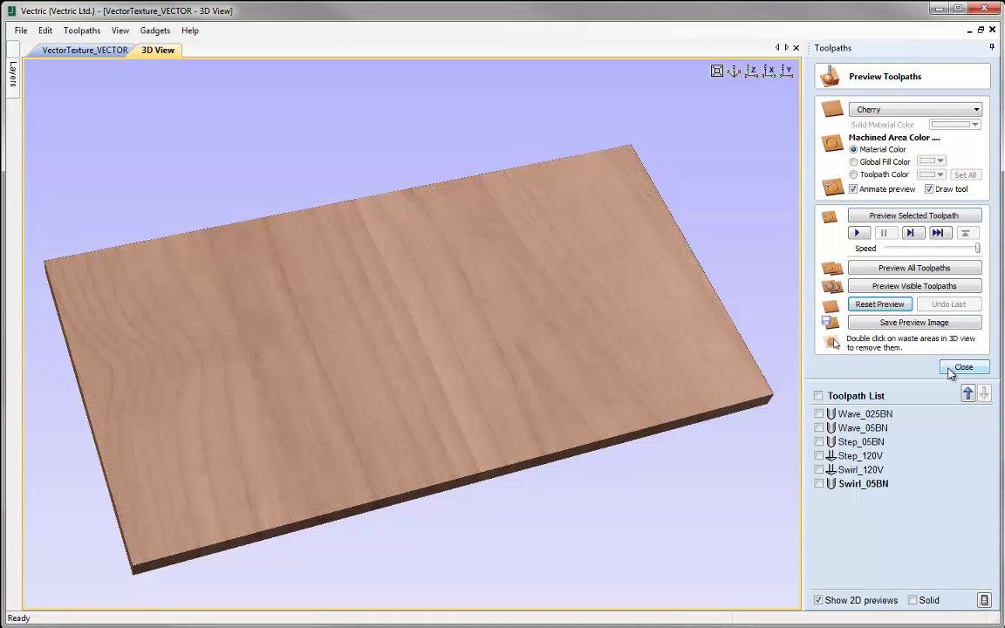
left_click(954, 369)
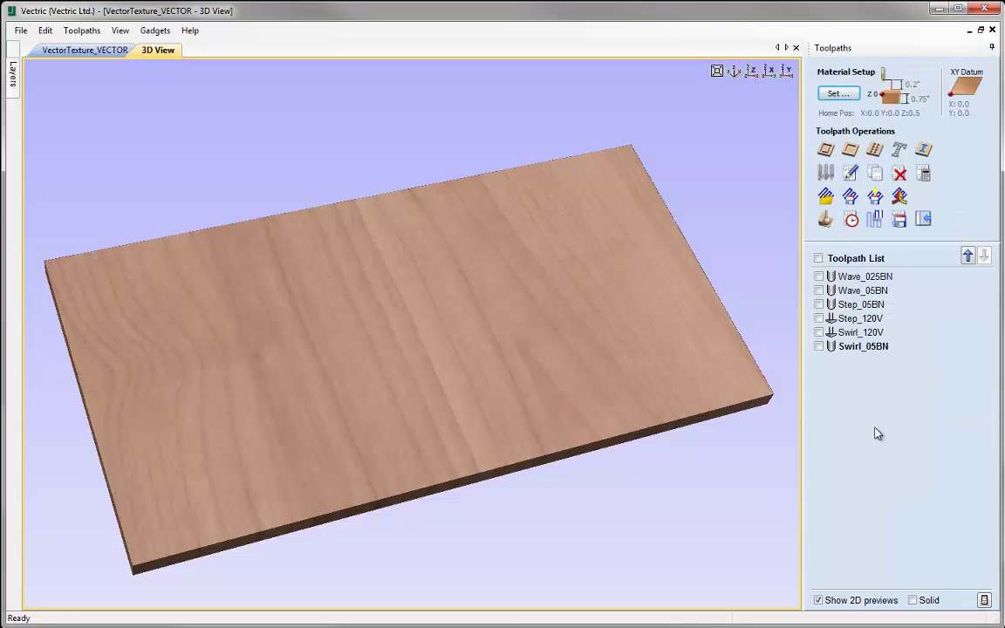
- Hide the Swirl layer and make the Grain layer active
key("ctrl+l")
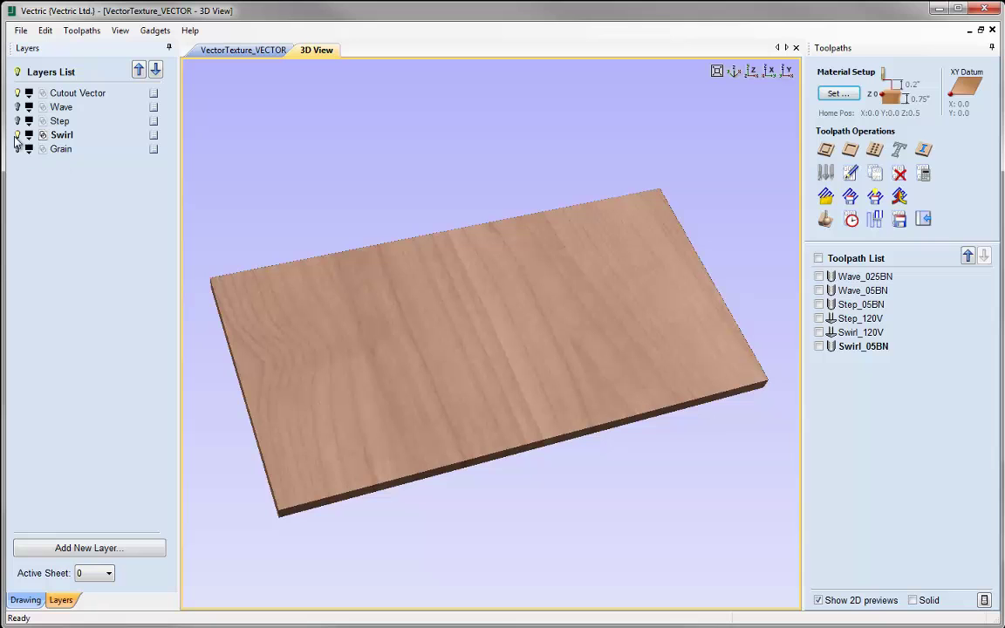
left_click(17, 135)
left_click(57, 149)
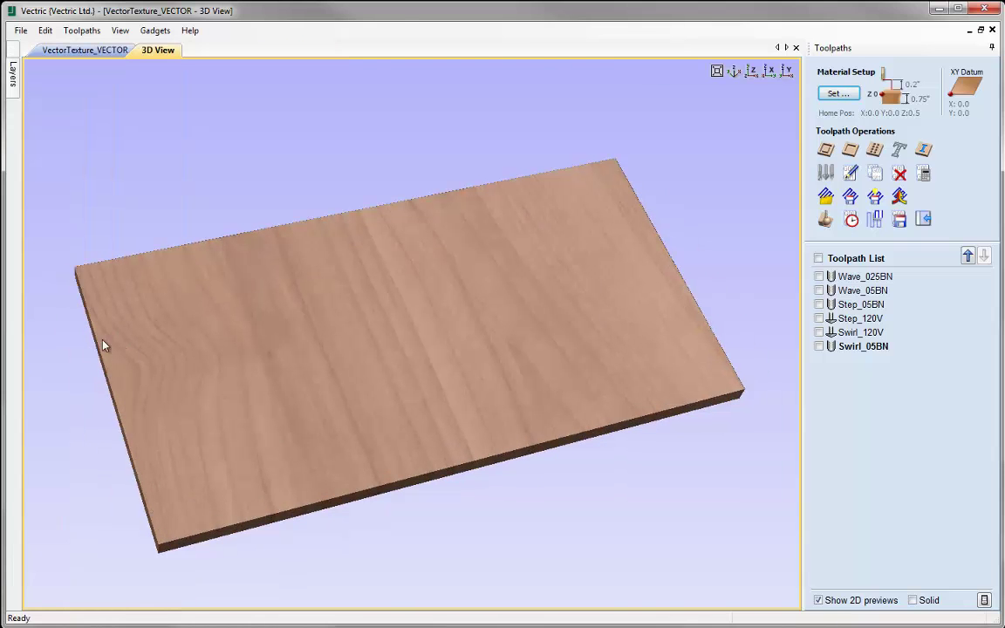
- Select all the Grain layer vectors in the 2D view for machining
left_click(83, 49)
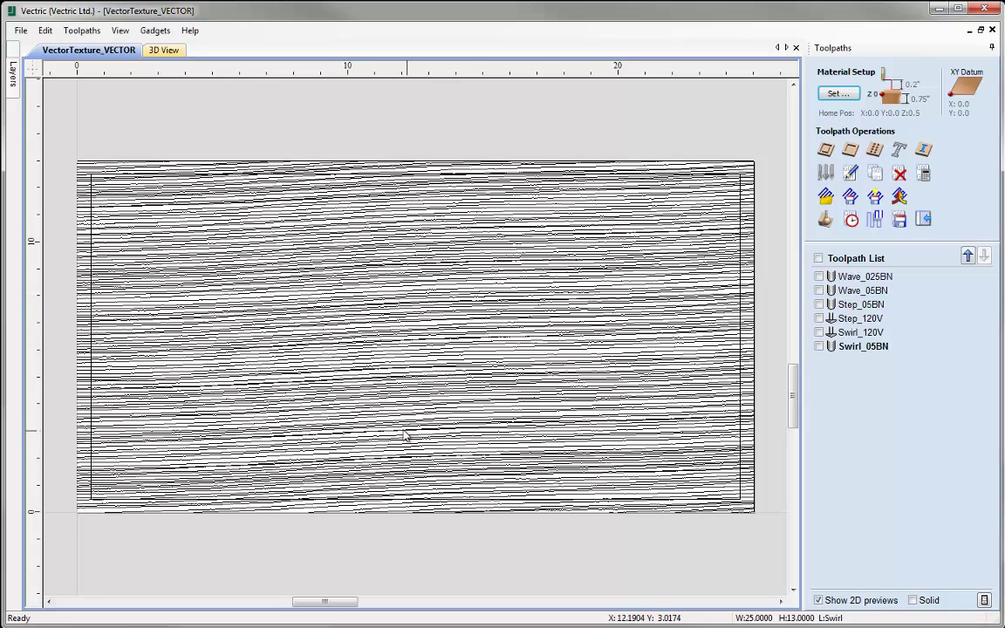
scroll(336, 284, "up", 1)
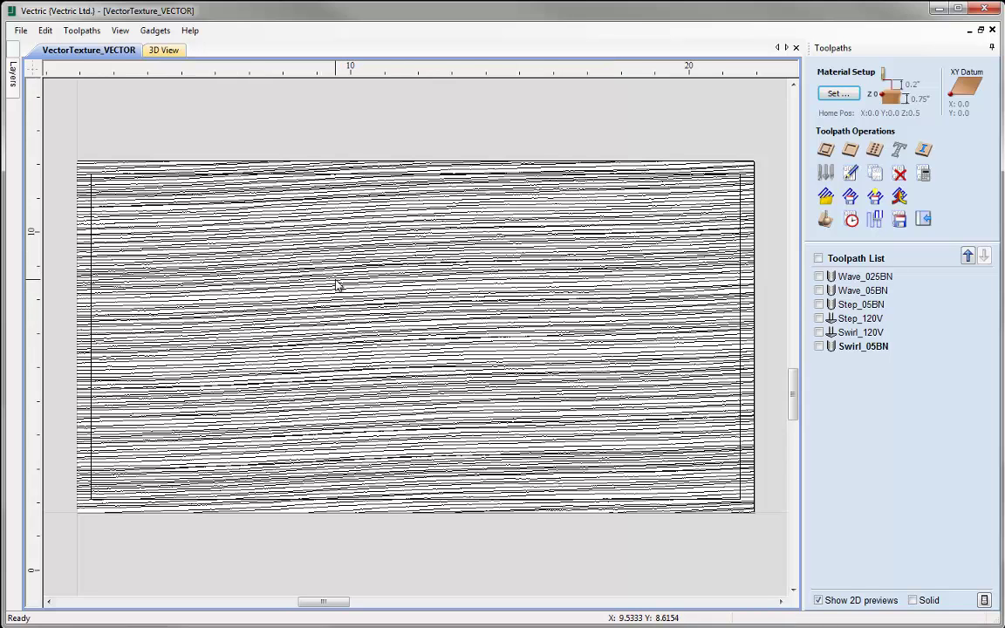
scroll(336, 283, "up", 3)
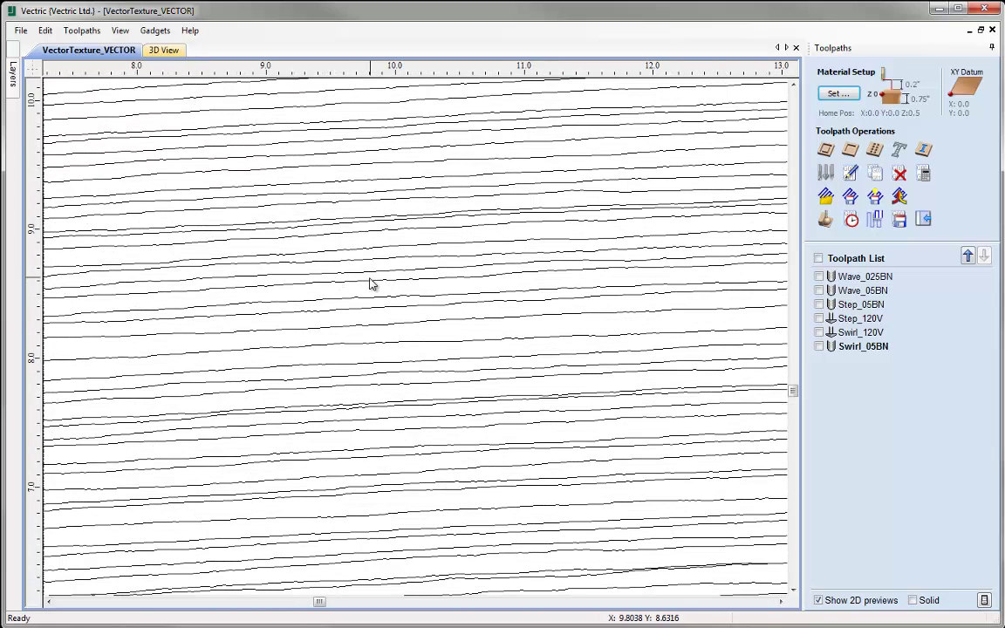
left_click(336, 286)
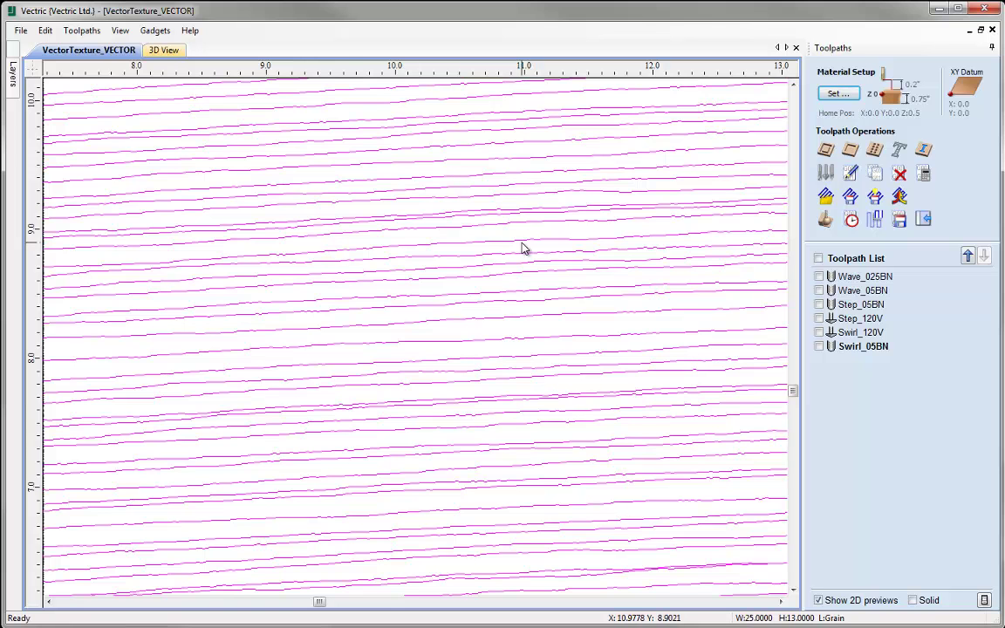
key("F6")
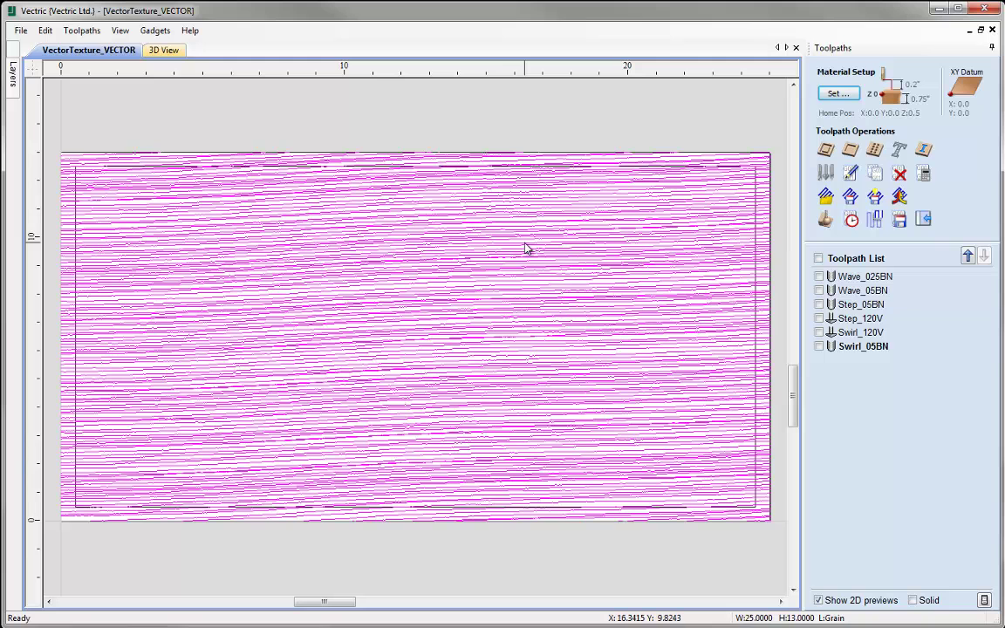
- Start a profile toolpath on the Grain vectors with a 0.05 inch cut depth and the Ball Nose (0.125 inch) tool
left_click(825, 150)
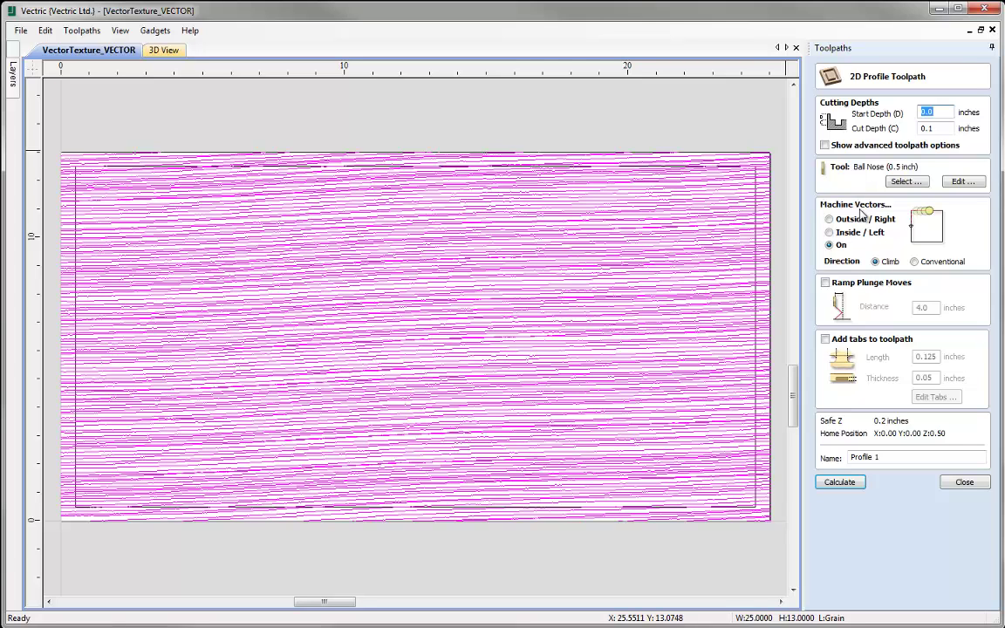
key("Tab")
left_click(928, 128)
left_click(905, 180)
left_click(376, 277)
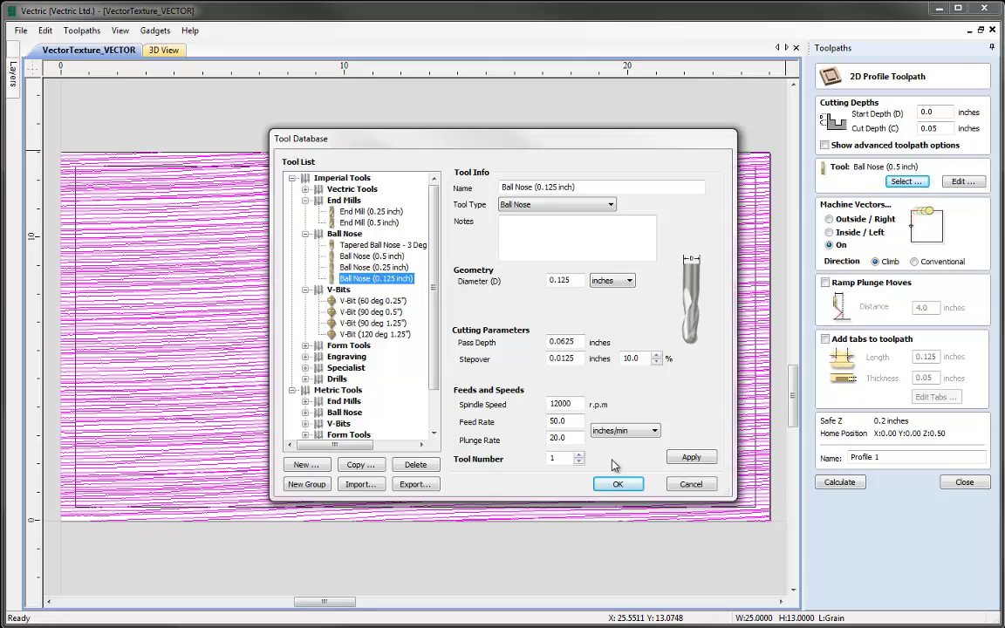
left_click(691, 457)
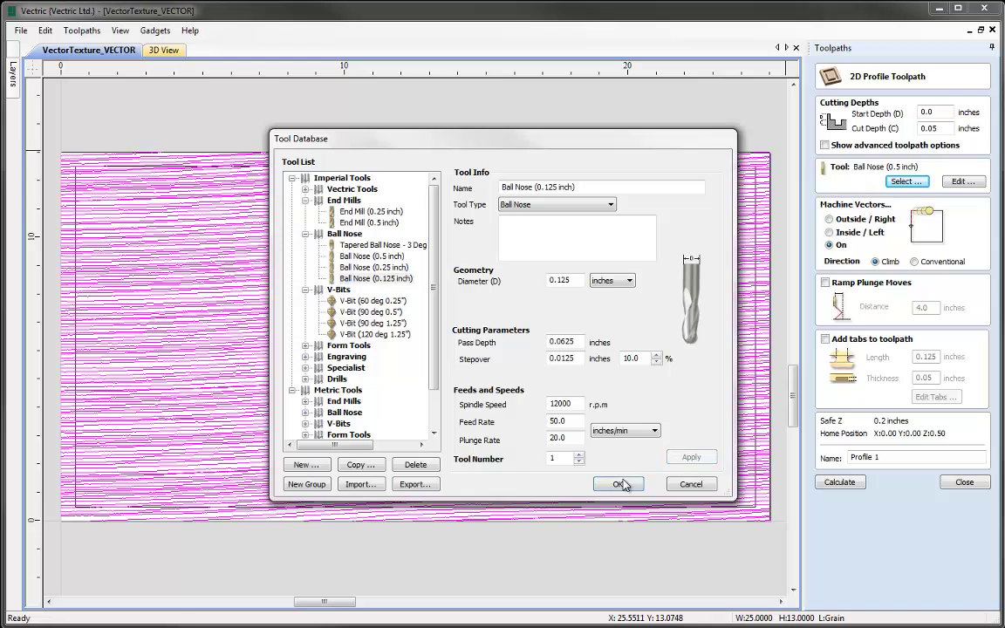
left_click(618, 484)
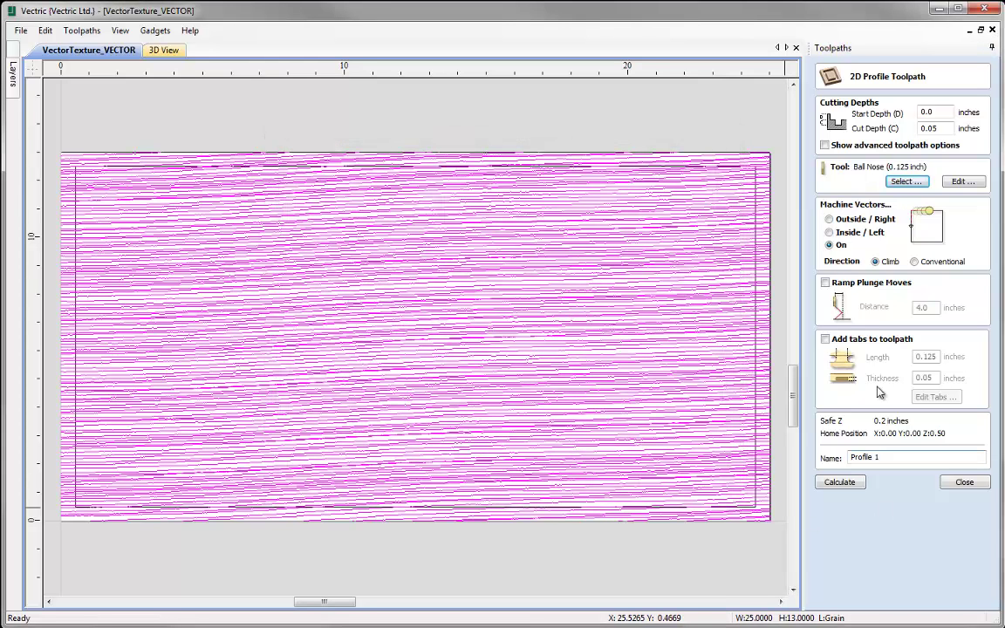
- Name the grain toolpath Grain_0125BN and calculate it
left_click_drag(893, 462, 804, 464)
type("Grain_0125BN")
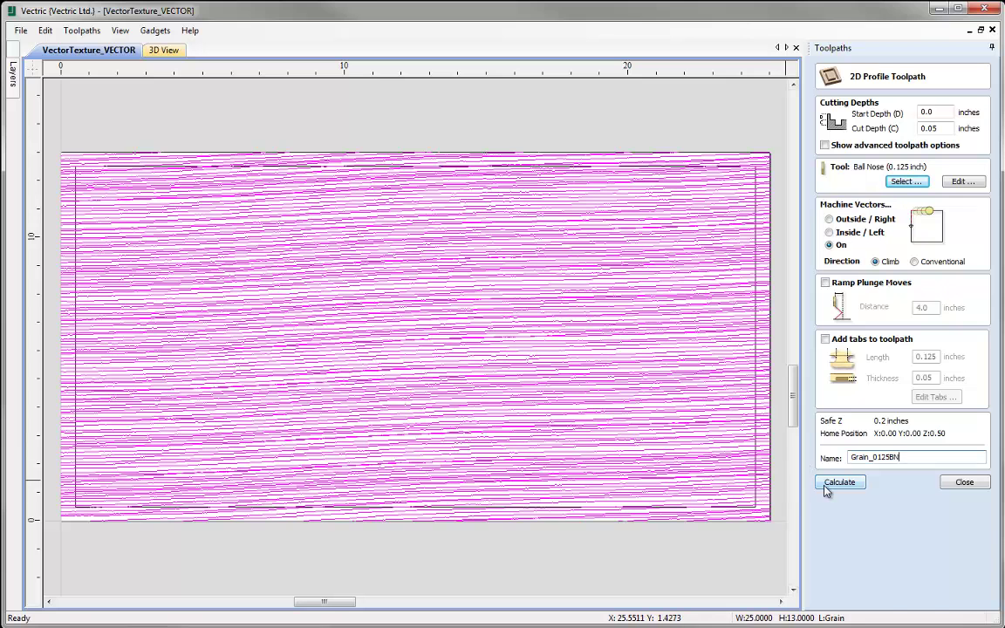
left_click(839, 482)
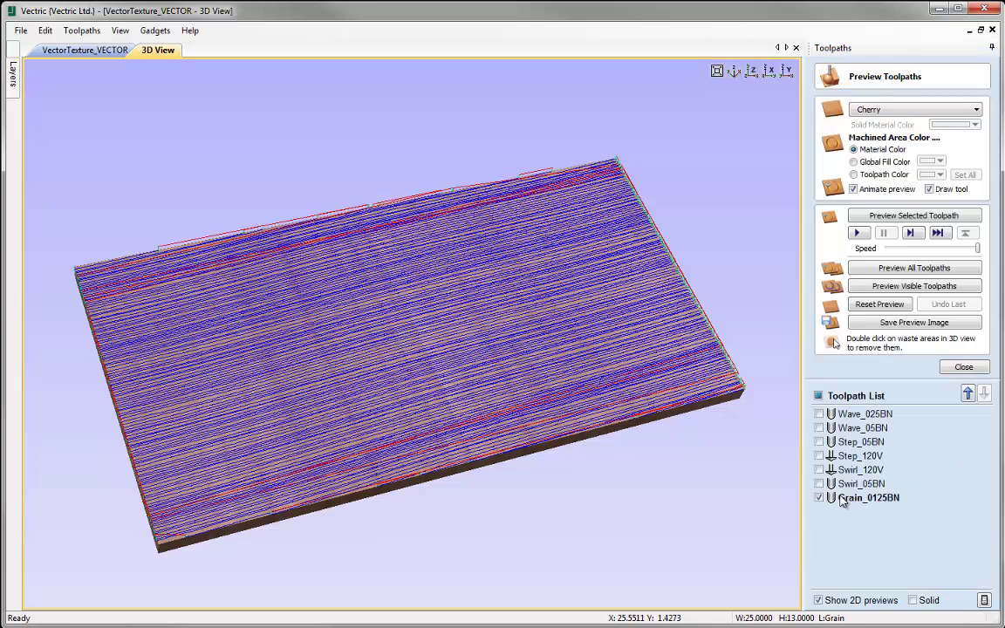
- Simulate the Grain_0125BN toolpath and inspect its texture up close, clearing the simulated cuts when done
left_click(914, 215)
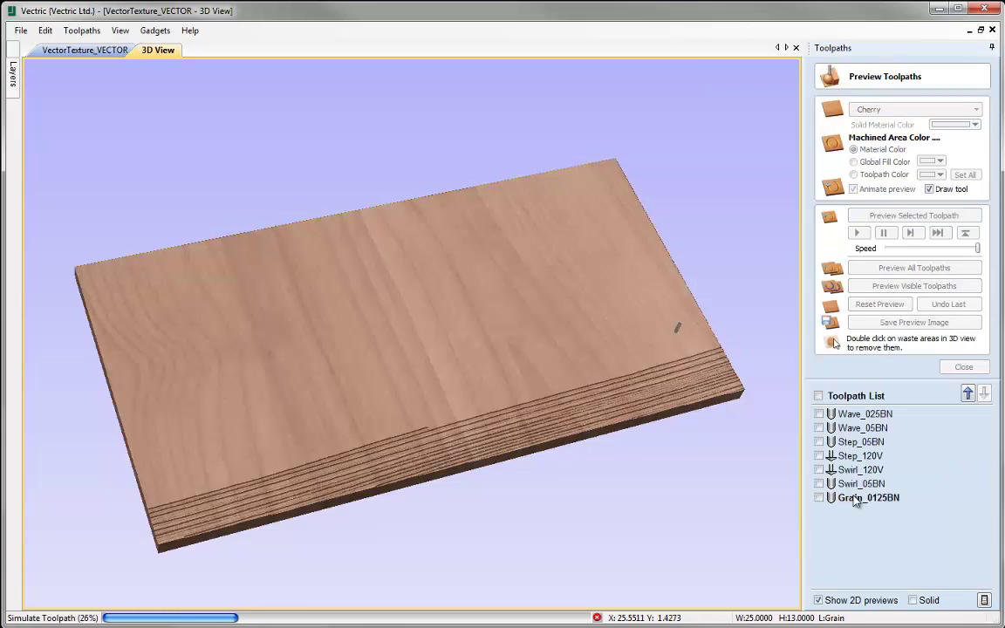
scroll(460, 400, "up", 5)
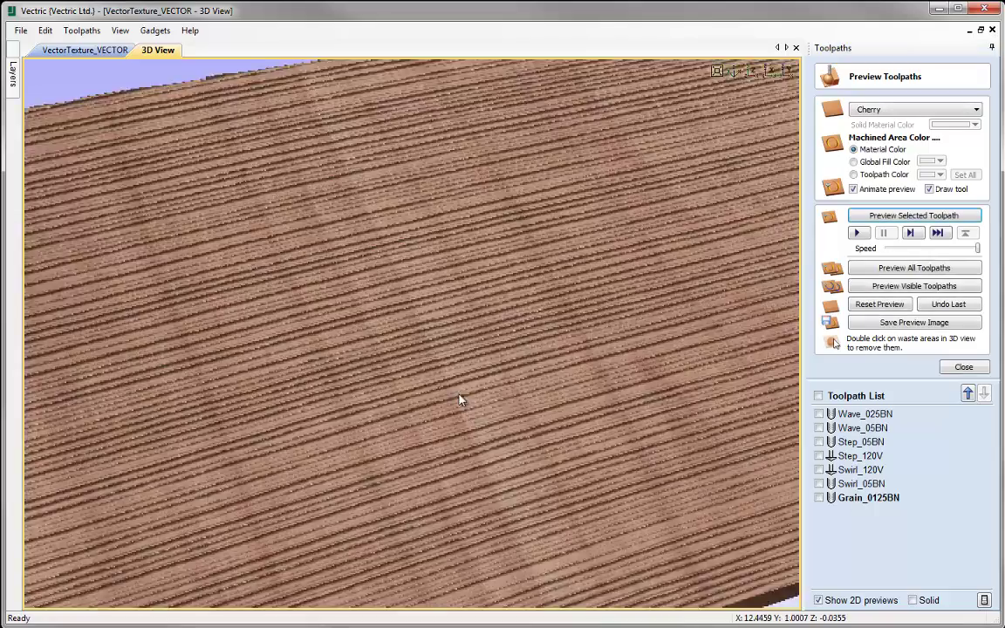
mouse_move(441, 439)
left_mouse_down()
mouse_move(343, 447)
mouse_move(365, 399)
mouse_move(375, 410)
mouse_move(369, 369)
mouse_move(343, 411)
left_mouse_up()
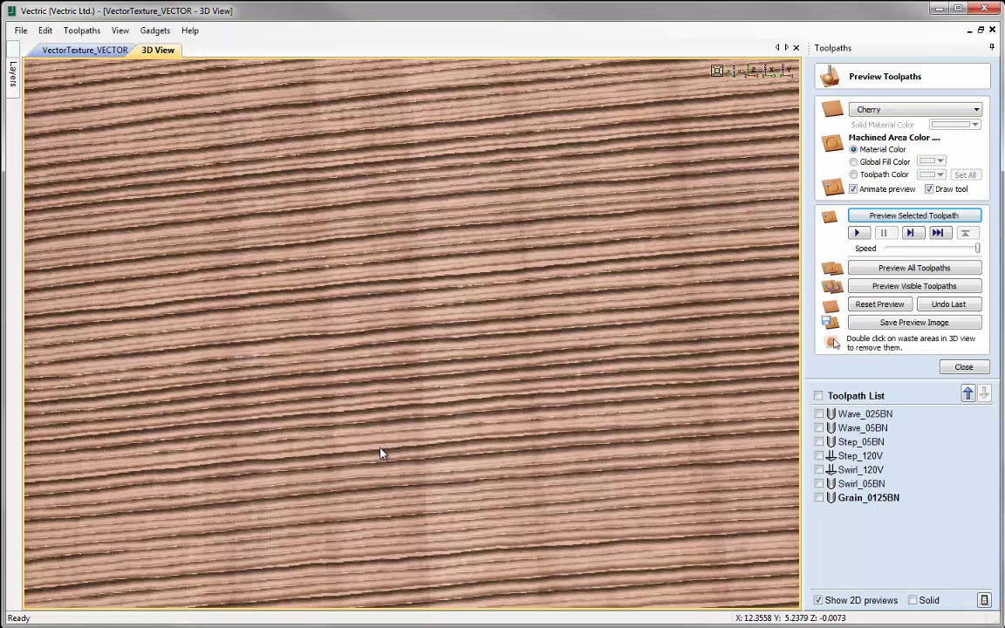
left_click_drag(405, 294, 513, 412)
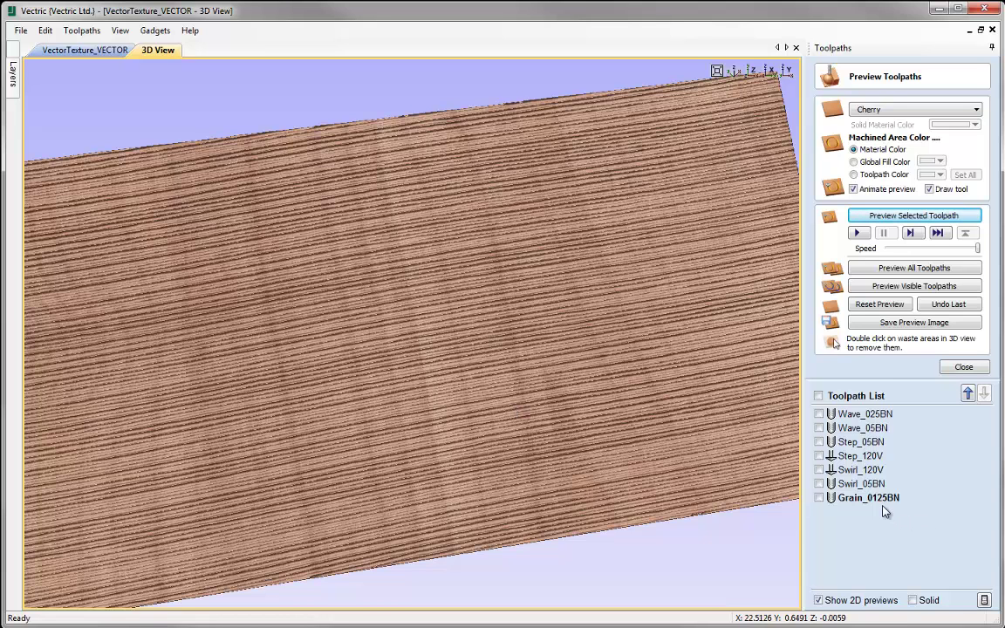
left_click(879, 304)
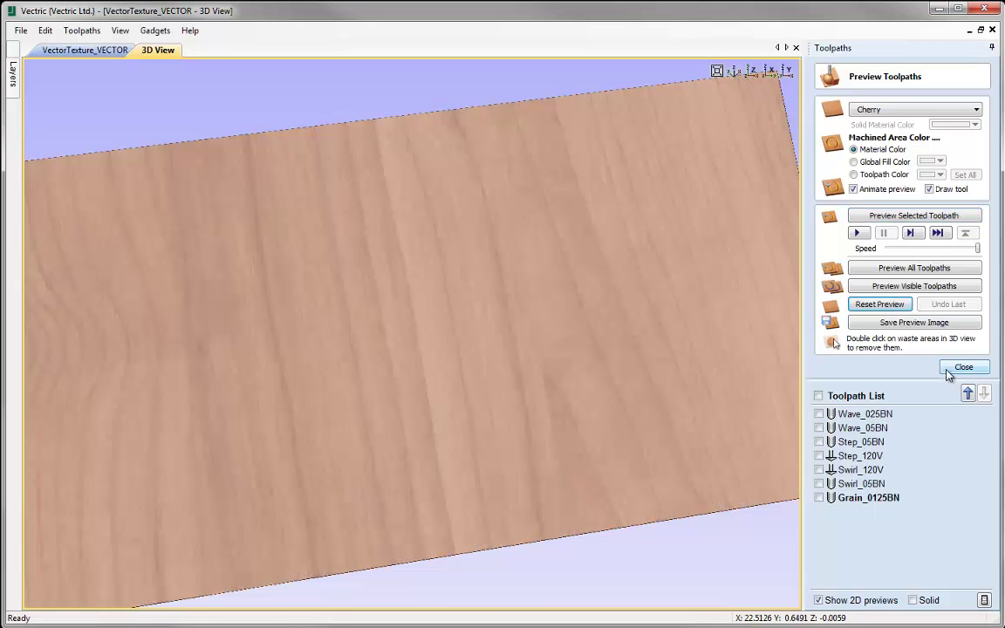
- Edit the Grain_0125BN toolpath to use the Ball Nose (0.25 inch) tool, rename it Grain_025BN and recalculate it
double_click(855, 502)
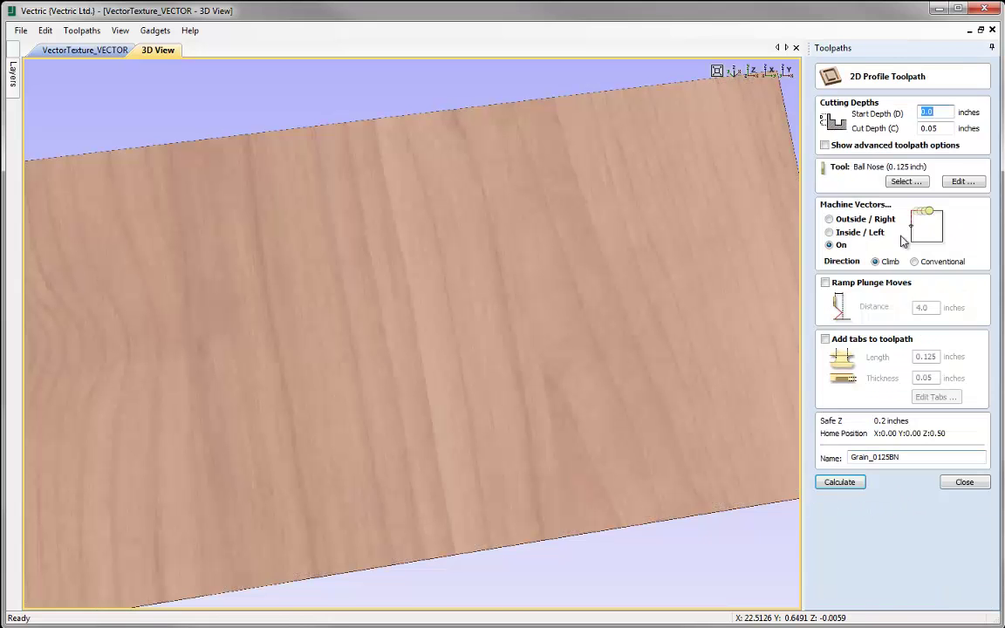
left_click(906, 182)
left_click(349, 342)
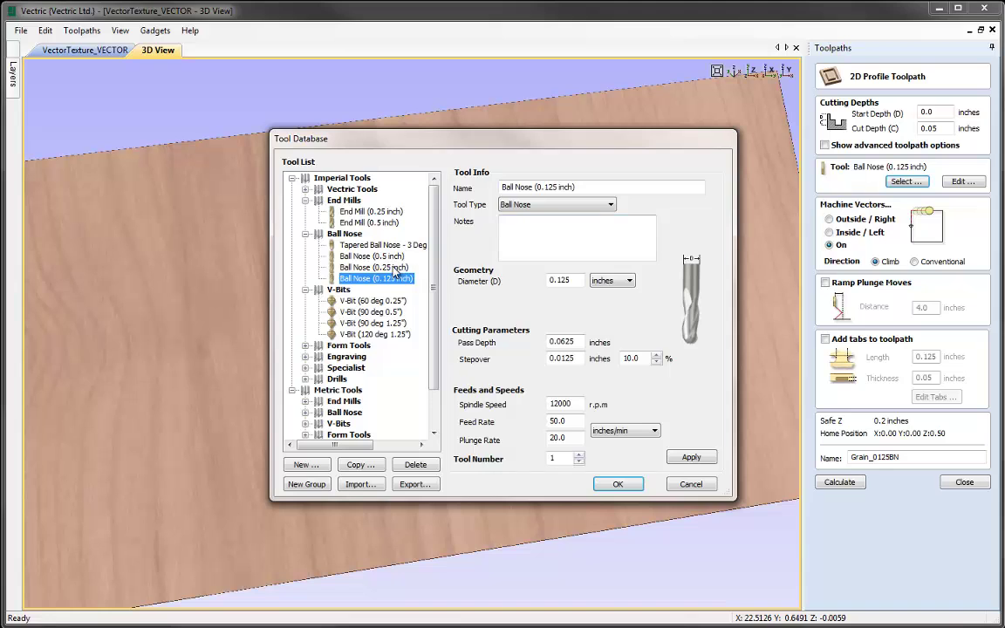
left_click(601, 484)
left_click(875, 457)
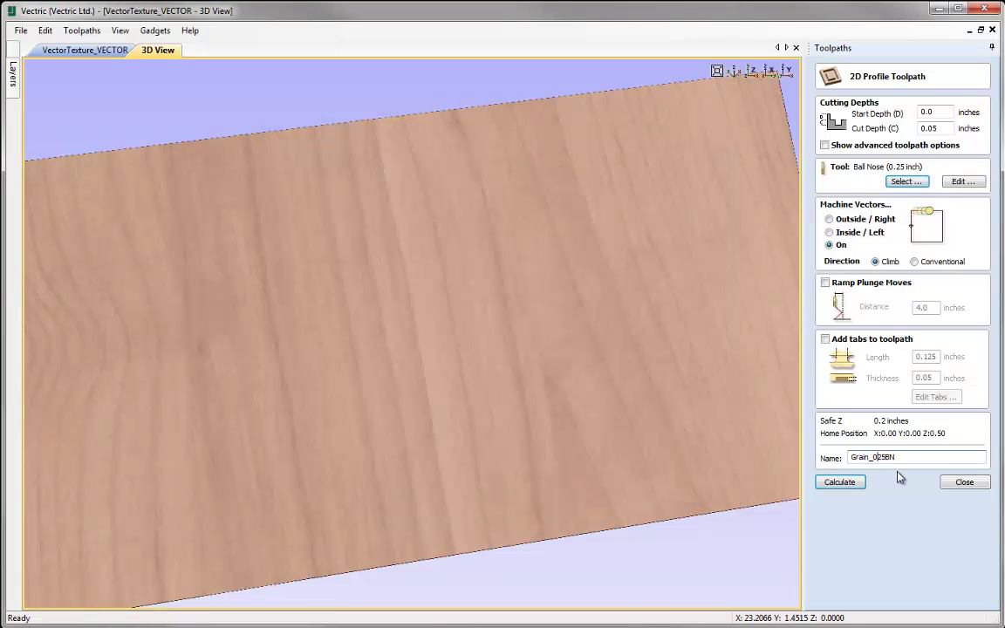
left_click(838, 482)
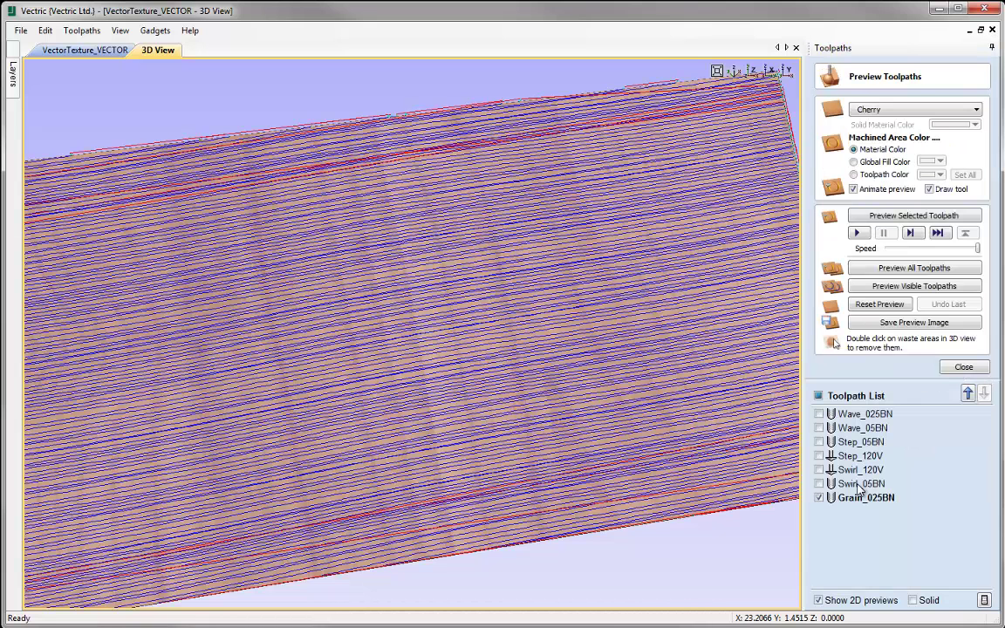
- Simulate the Grain_025BN toolpath to inspect its texture, clearing the cuts before leaving the preview
left_click(897, 218)
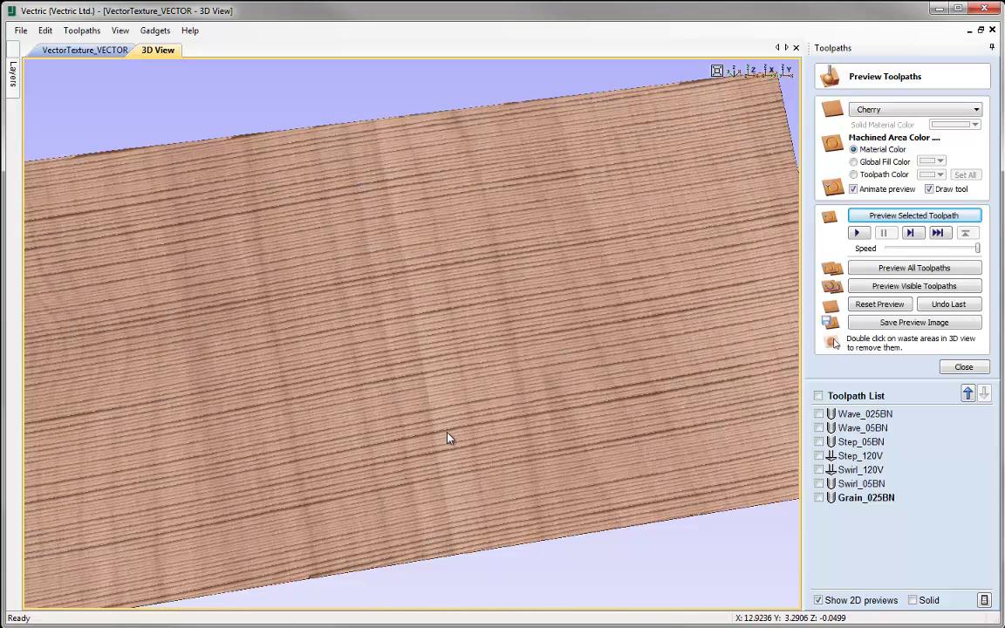
scroll(439, 417, "up", 5)
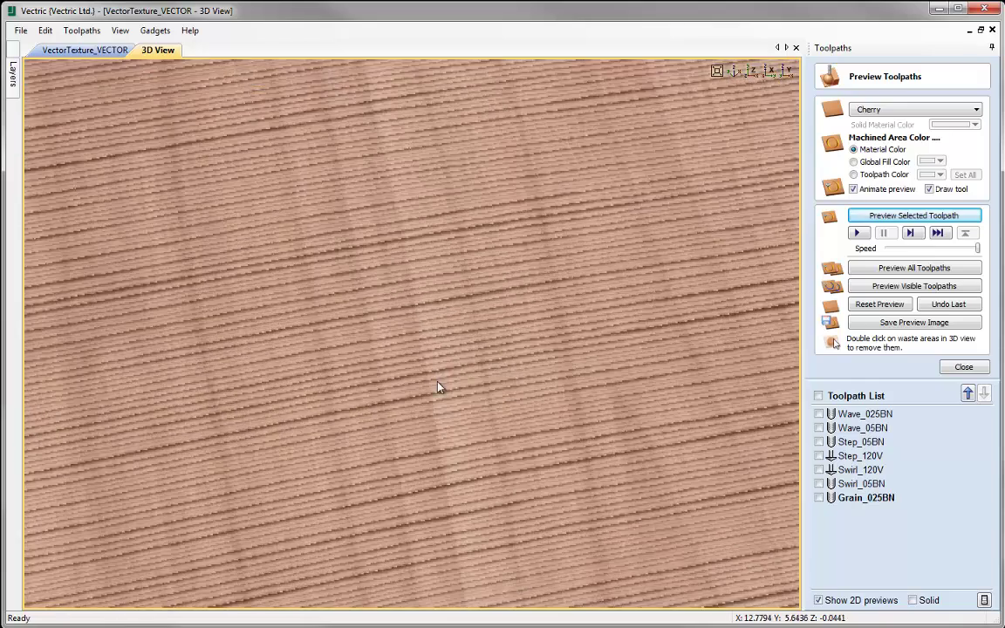
left_click_drag(442, 429, 442, 327)
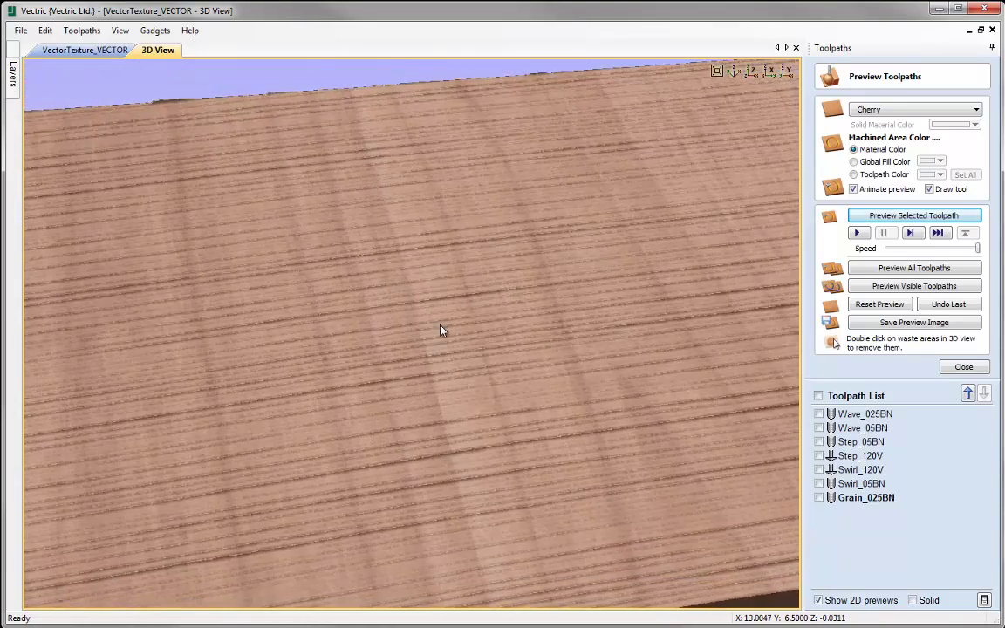
scroll(430, 409, "down", 3)
left_click_drag(430, 408, 600, 186)
left_click(734, 72)
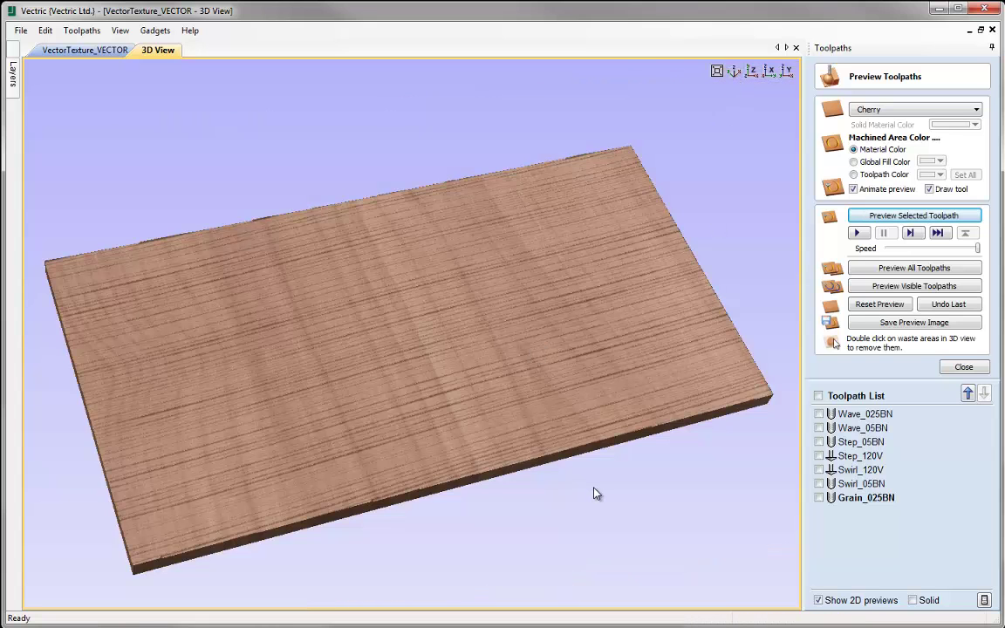
left_click(880, 304)
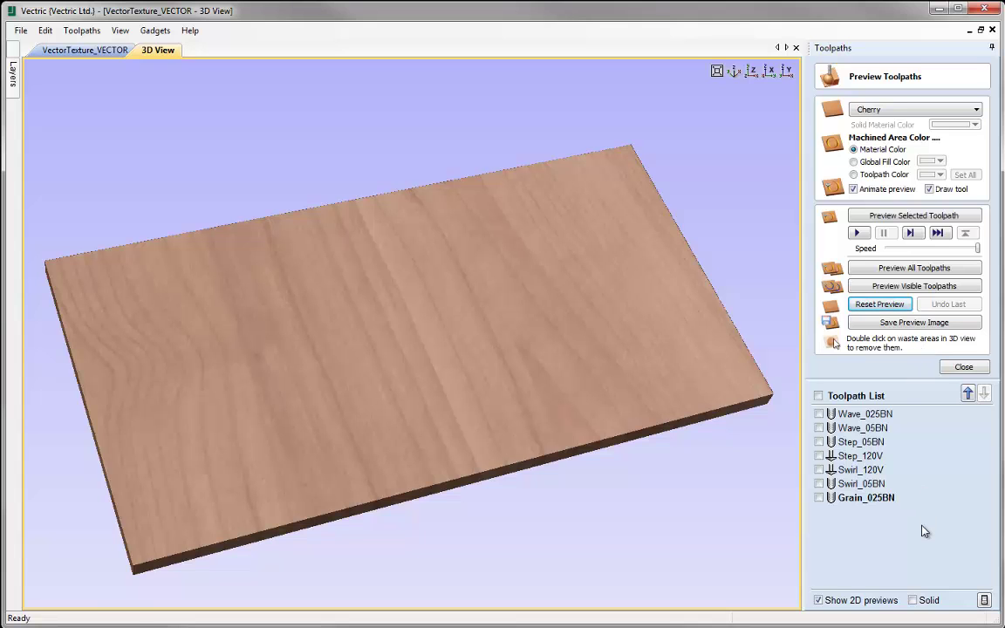
left_click(962, 367)
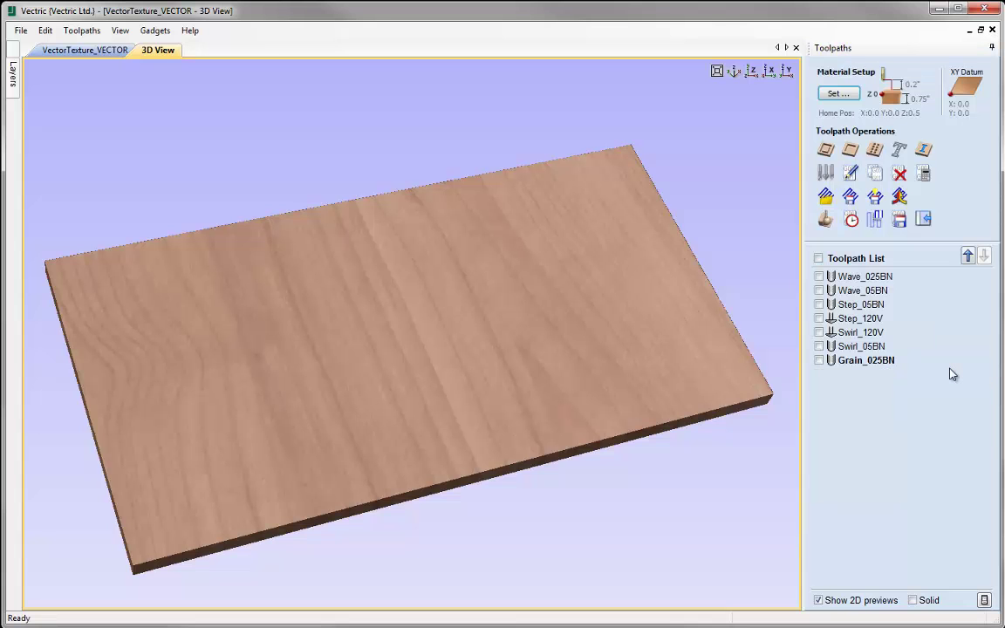
- Start another profile toolpath on the Grain vectors with a 0.1 inch cut depth and the V-Bit (90 deg 0.5") tool
left_click(826, 151)
left_click(92, 50)
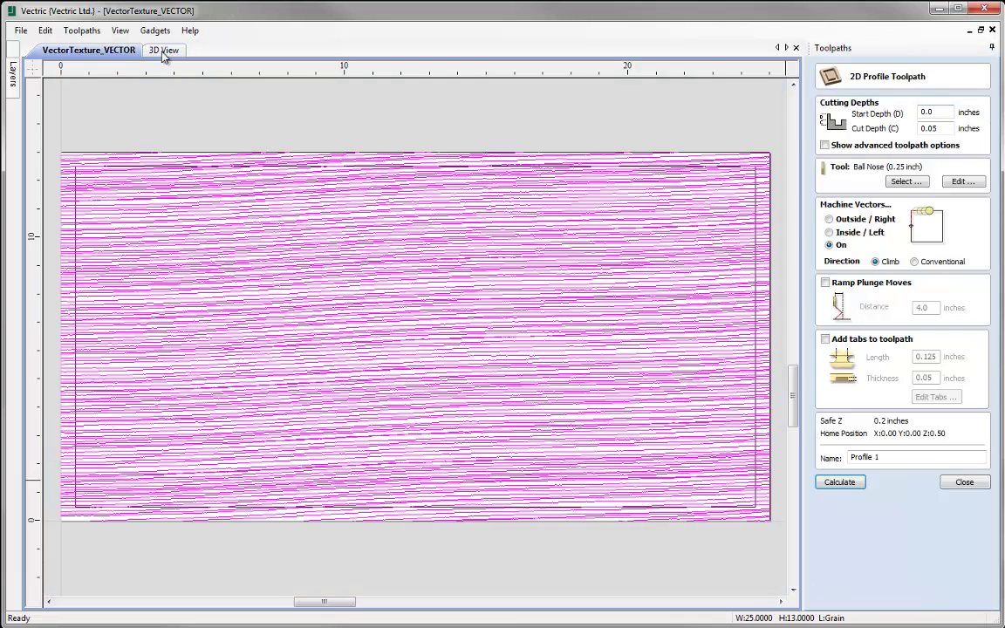
left_click(163, 50)
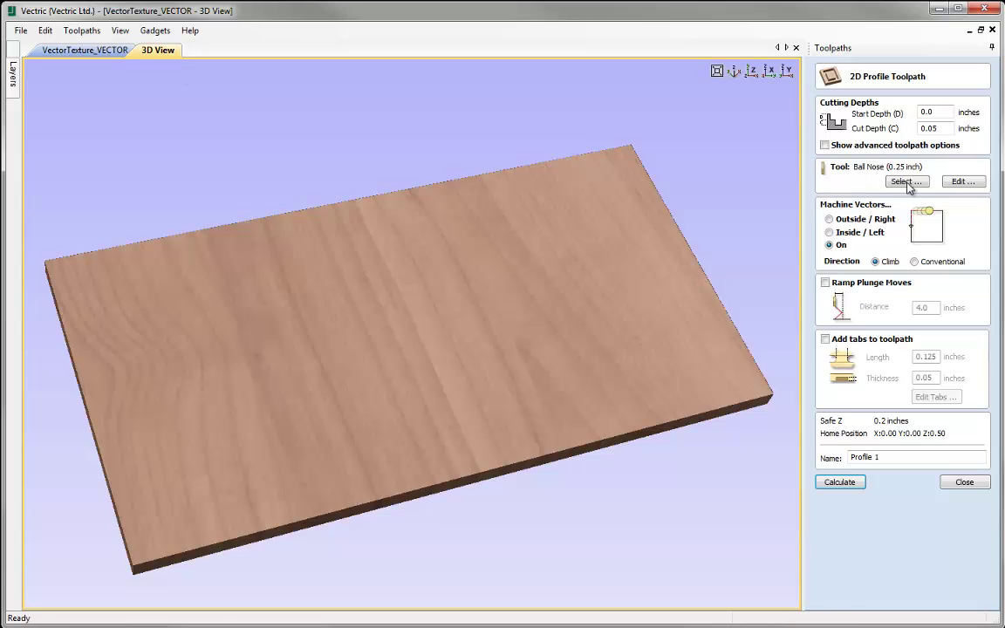
double_click(929, 128)
type("0.1")
left_click(906, 180)
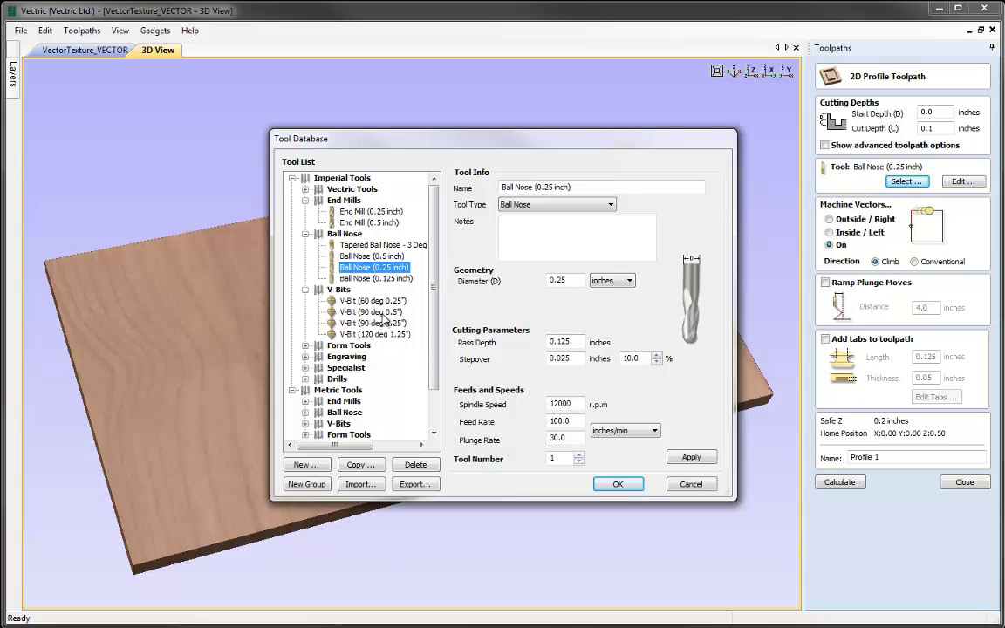
double_click(371, 312)
- Name the V-bit toolpath Grain_90V and calculate it
left_click_drag(879, 457, 804, 465)
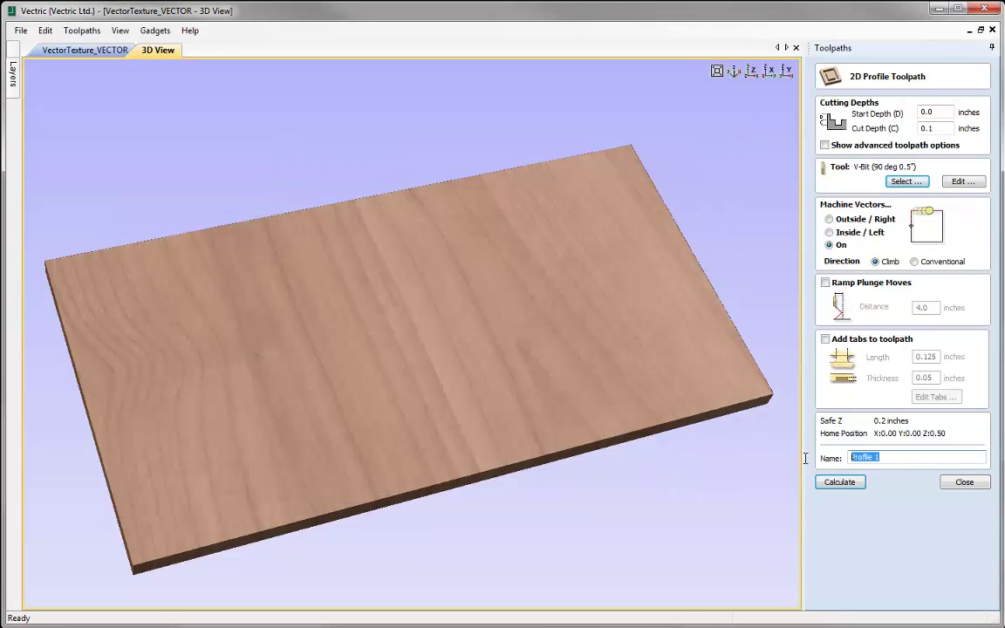
type("Grain_90V")
left_click(838, 481)
- Simulate the Grain_90V toolpath, inspect the texture up close and as a whole, and return to the 2D view
left_click(914, 218)
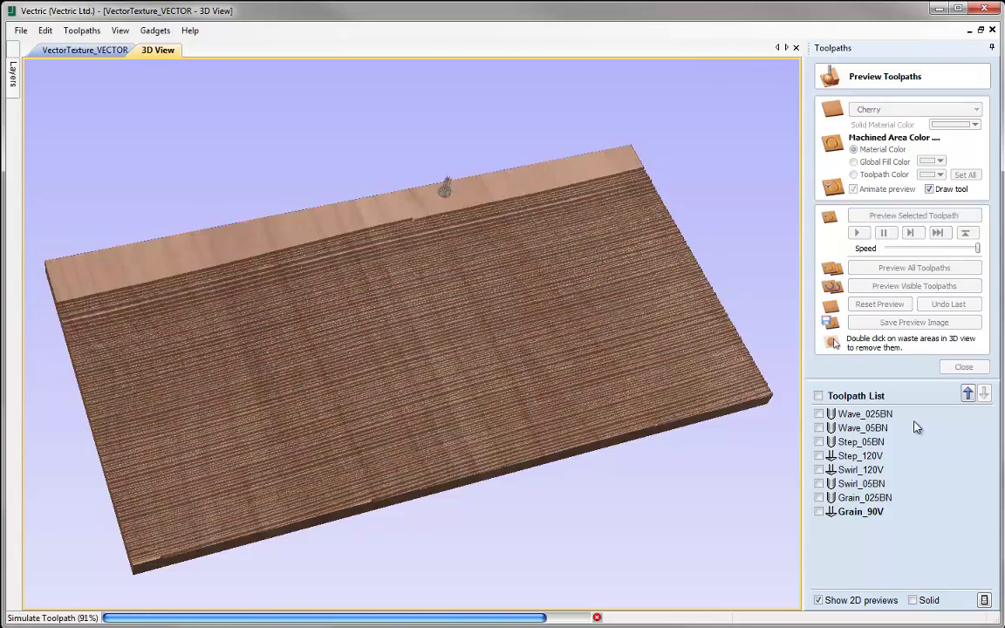
scroll(443, 370, "up", 5)
scroll(443, 371, "up", 4)
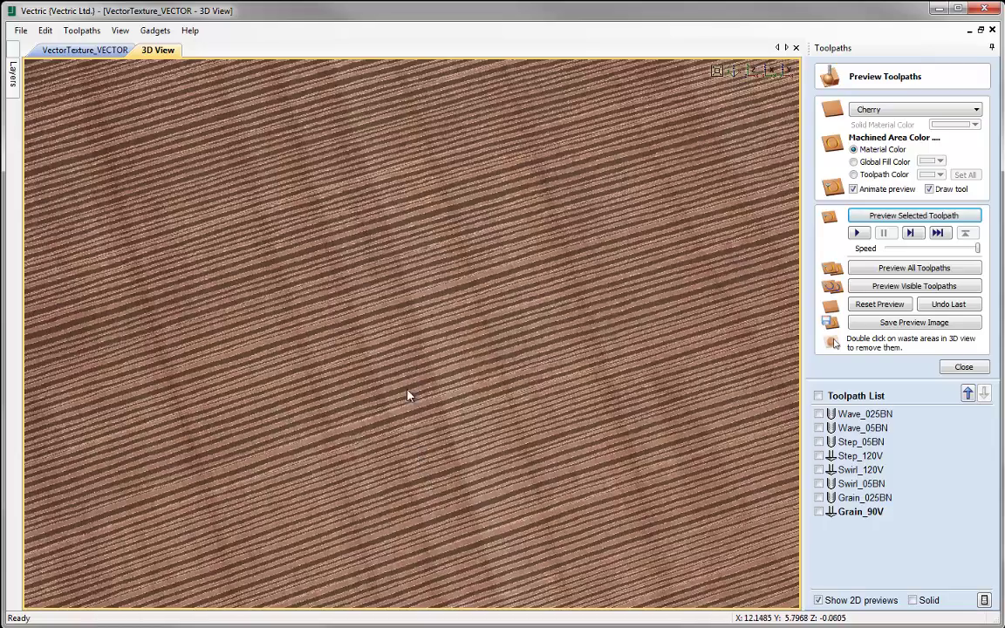
scroll(410, 442, "down", 8)
scroll(421, 393, "up", 2)
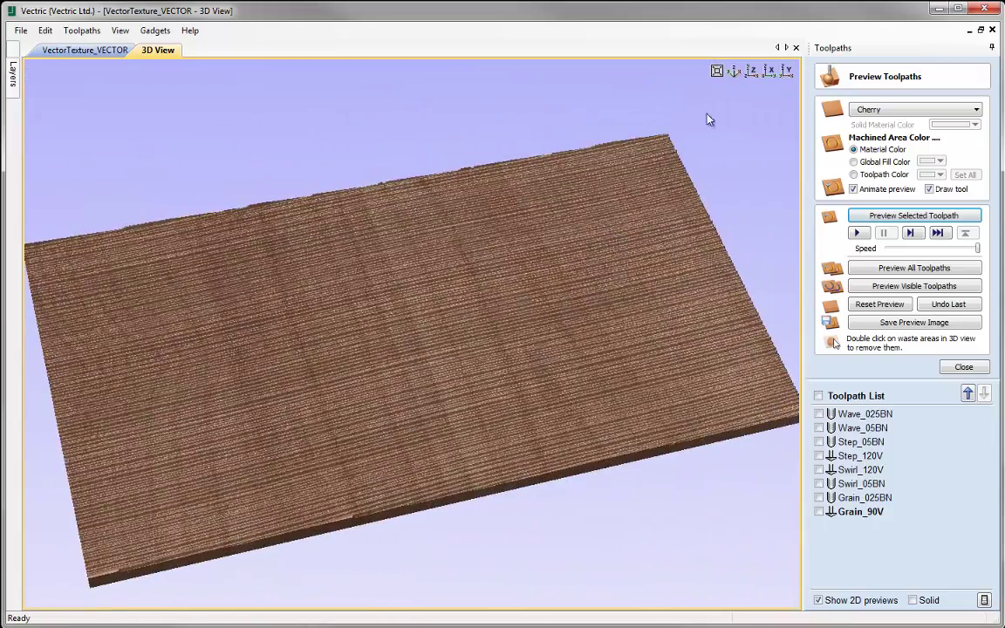
left_click(734, 73)
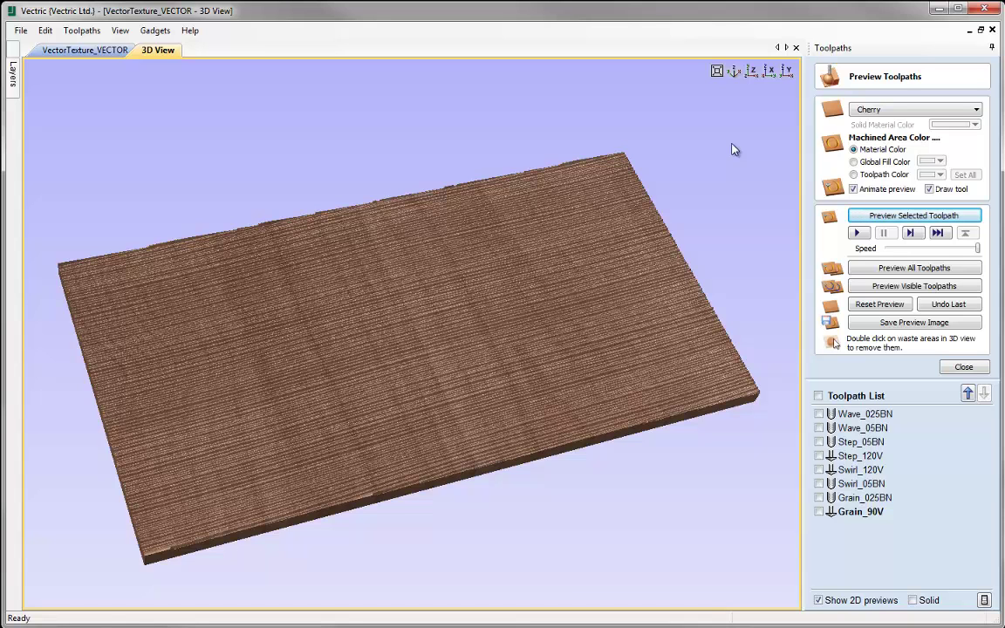
left_click(963, 367)
left_click(109, 50)
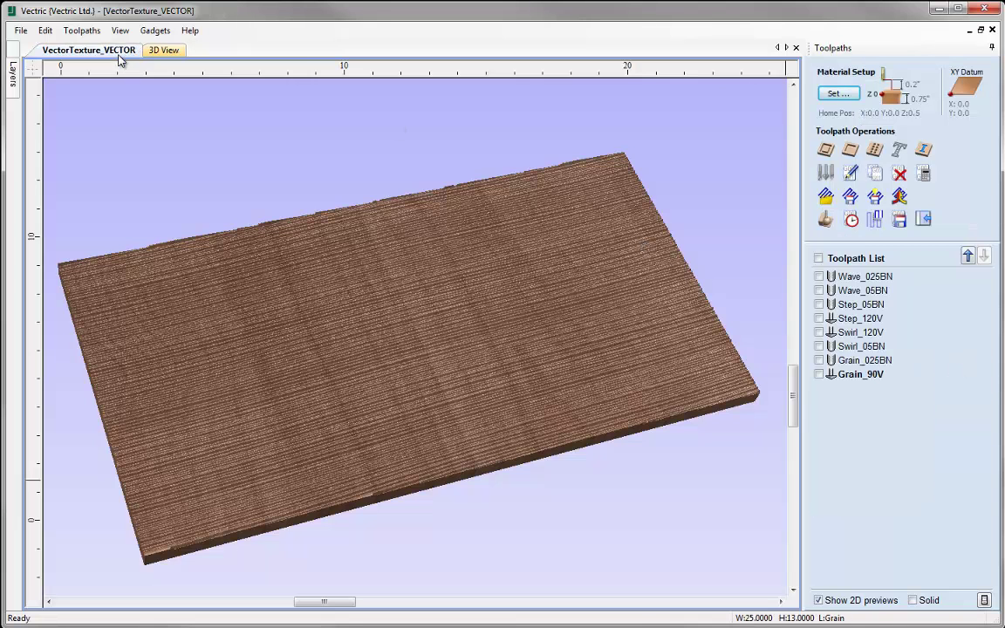
- Deselect the Grain vectors and select only the rectangular cutout vector just inside the board's edges
left_click(63, 138)
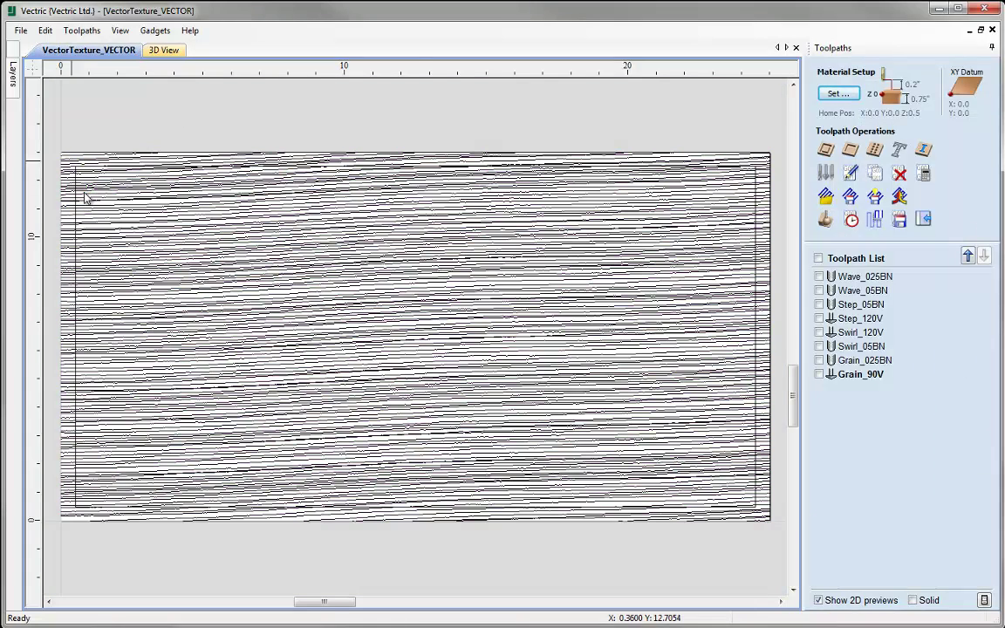
scroll(86, 198, "up", 5)
left_click(245, 278)
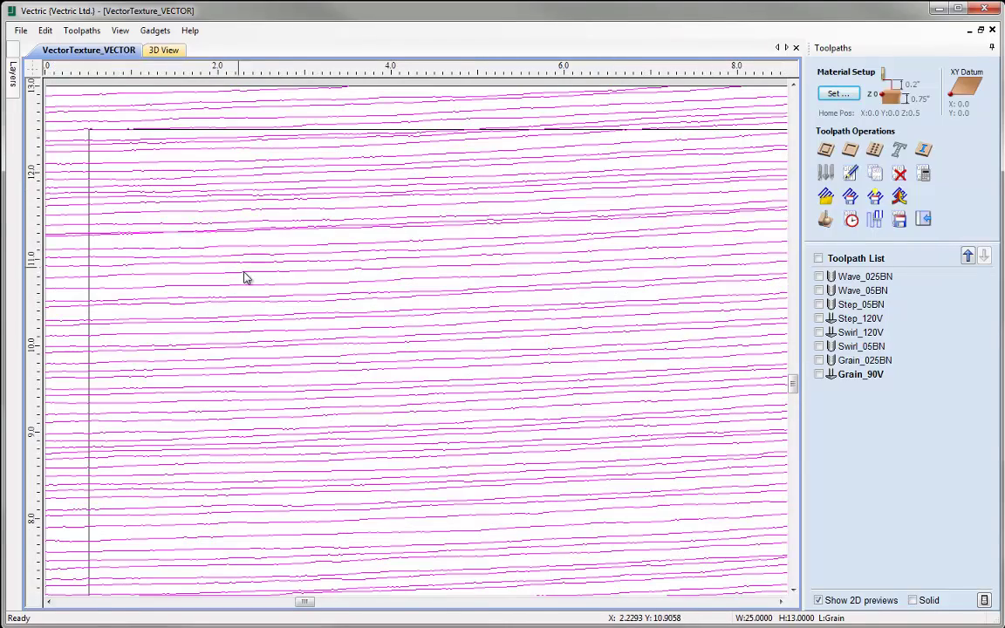
left_click(89, 150)
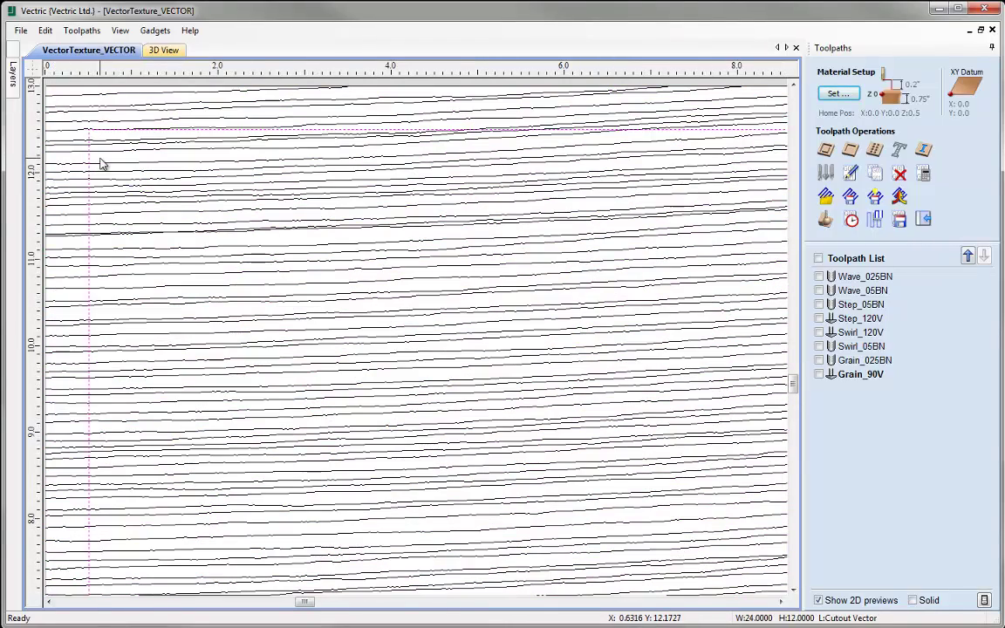
key("F6")
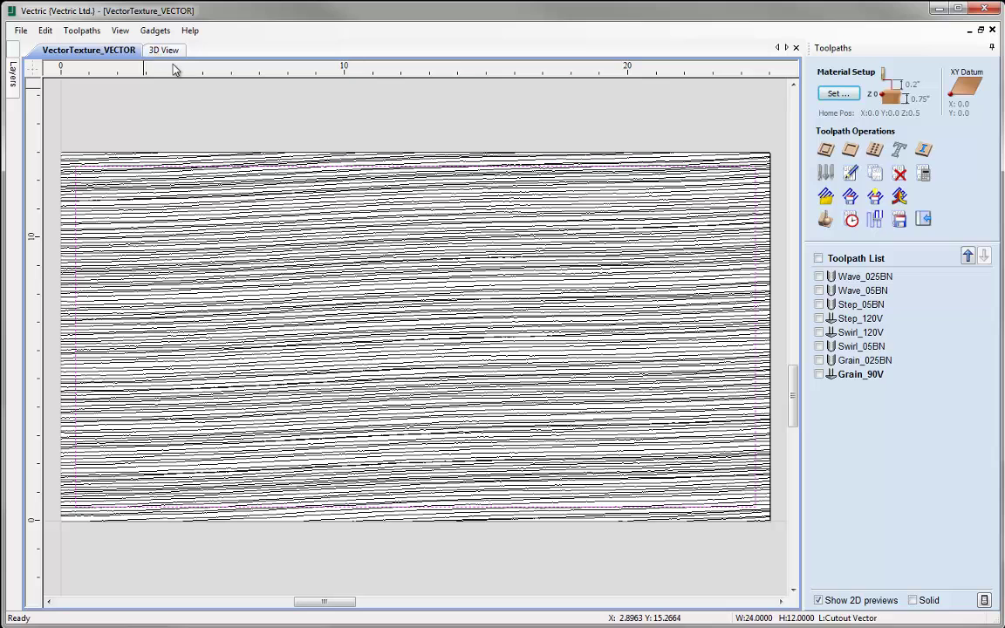
- Start a profile toolpath on the cutout rectangle with a 0.75 inch cut depth and the End Mill (0.25 inch) tool
left_click(825, 151)
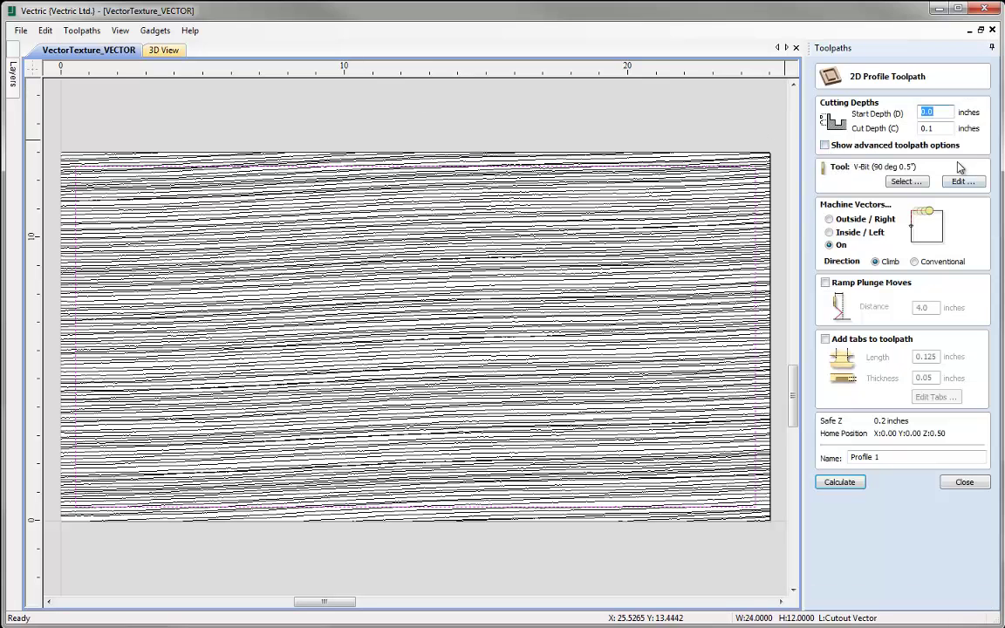
left_click(943, 128)
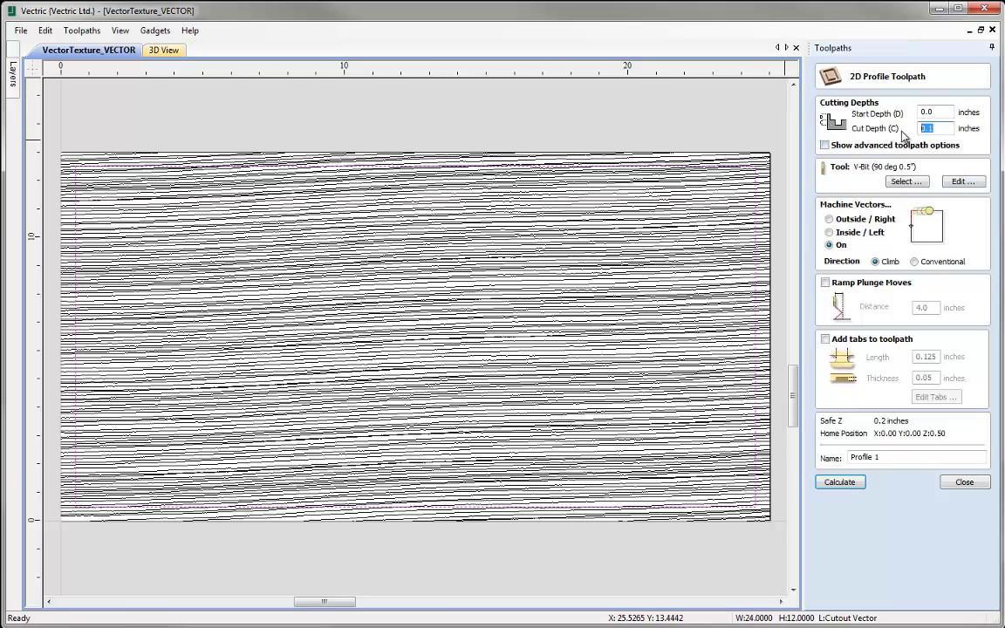
type("2")
left_click(905, 181)
double_click(371, 211)
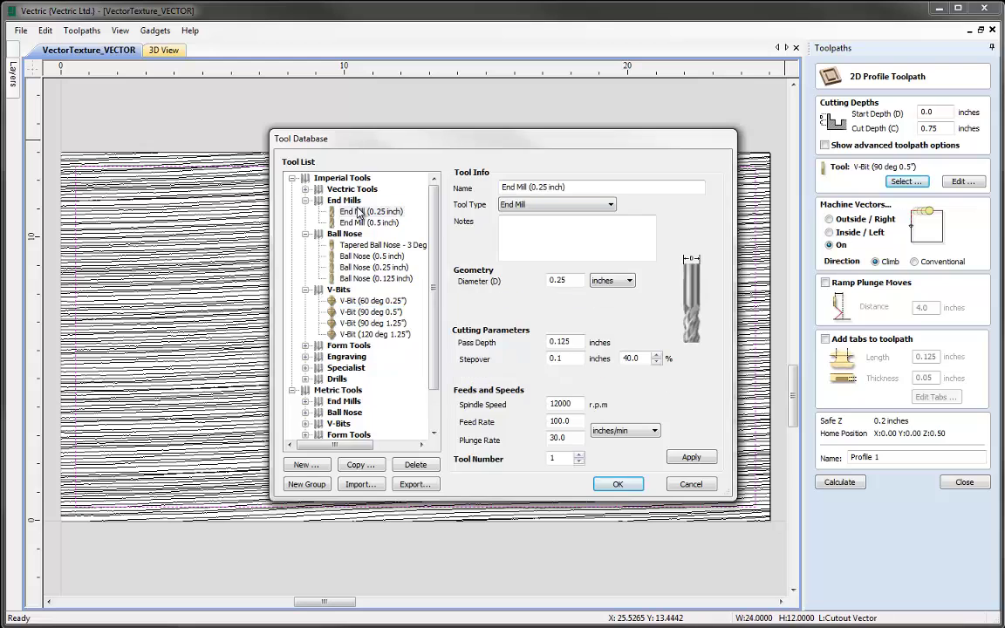
- Machine on the outside of the cutout vector, name the toolpath Cutout_025EM and calculate it
left_click(846, 219)
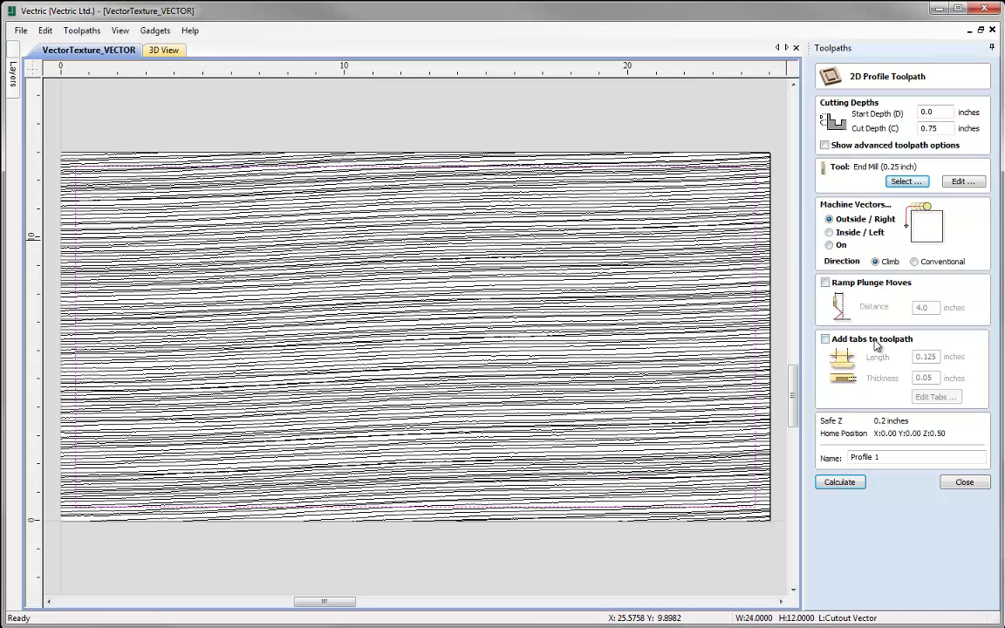
left_click_drag(888, 456, 809, 461)
type("Cutout_025EM")
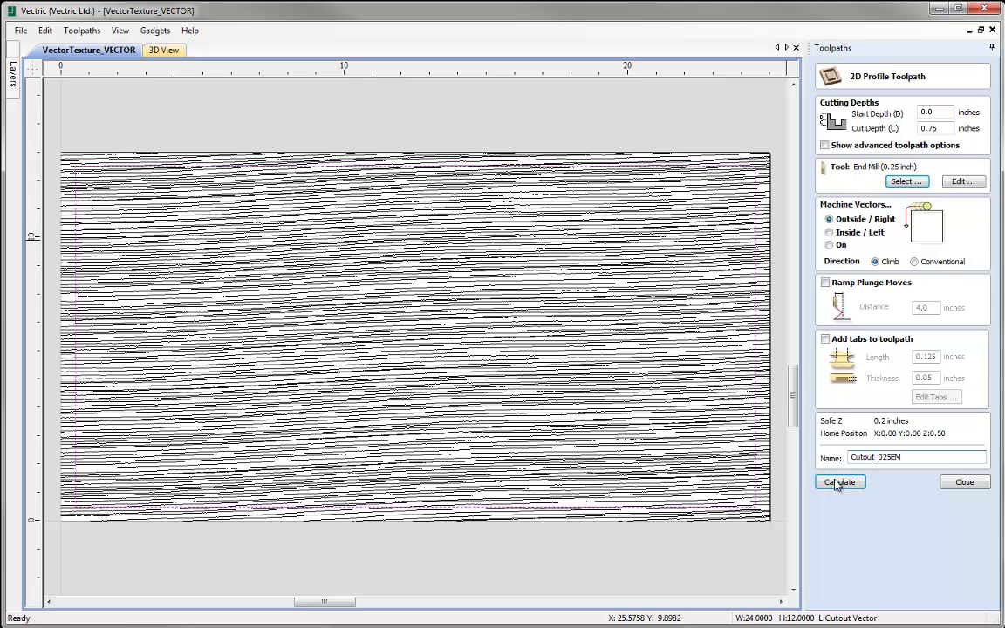
left_click(838, 483)
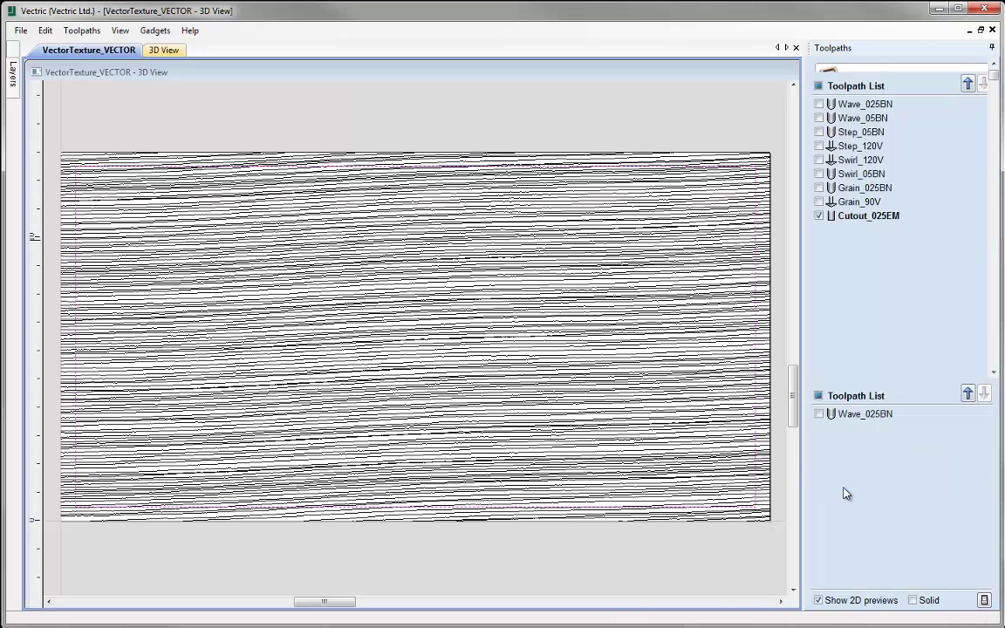
- Simulate the Cutout_025EM toolpath on the textured board and remove the waste border from the preview
left_click(898, 217)
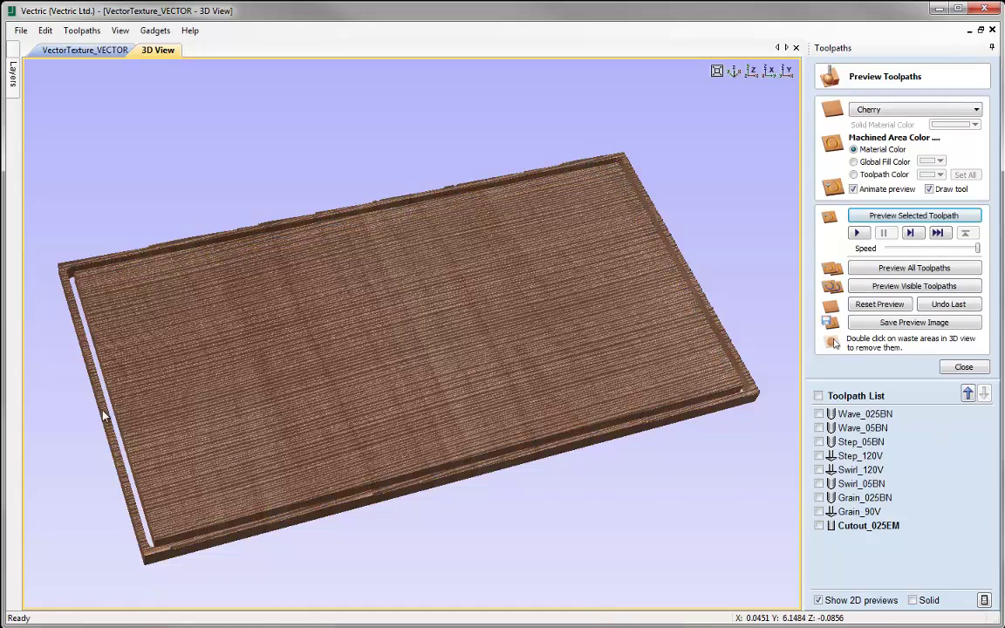
left_click_drag(103, 417, 529, 436)
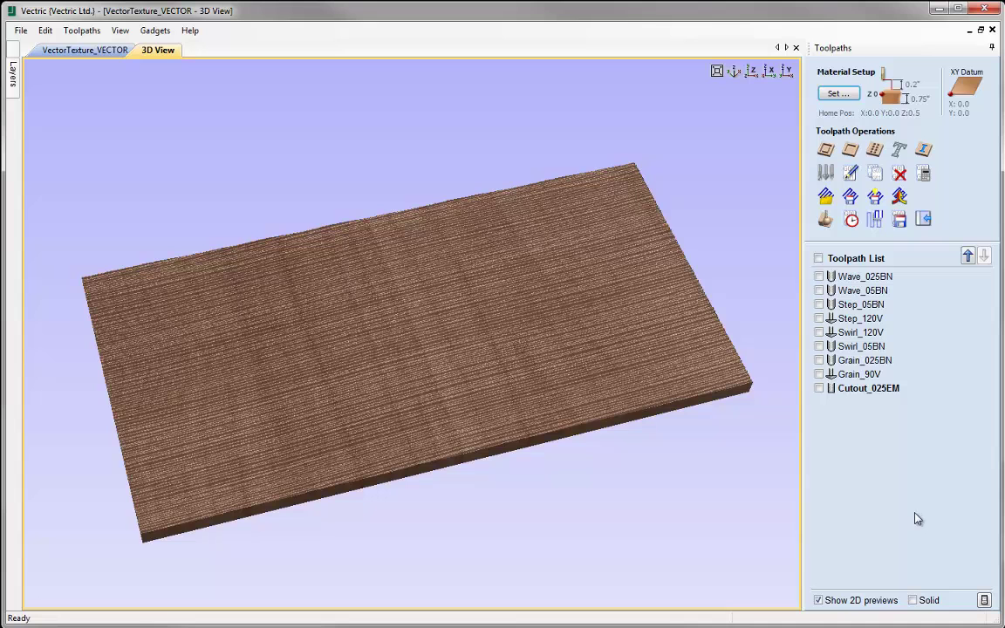
- Save the project under the new file name VectorTexture_TOOLPATH2D.crv in the VectorTexture_FILES folder
left_click(20, 30)
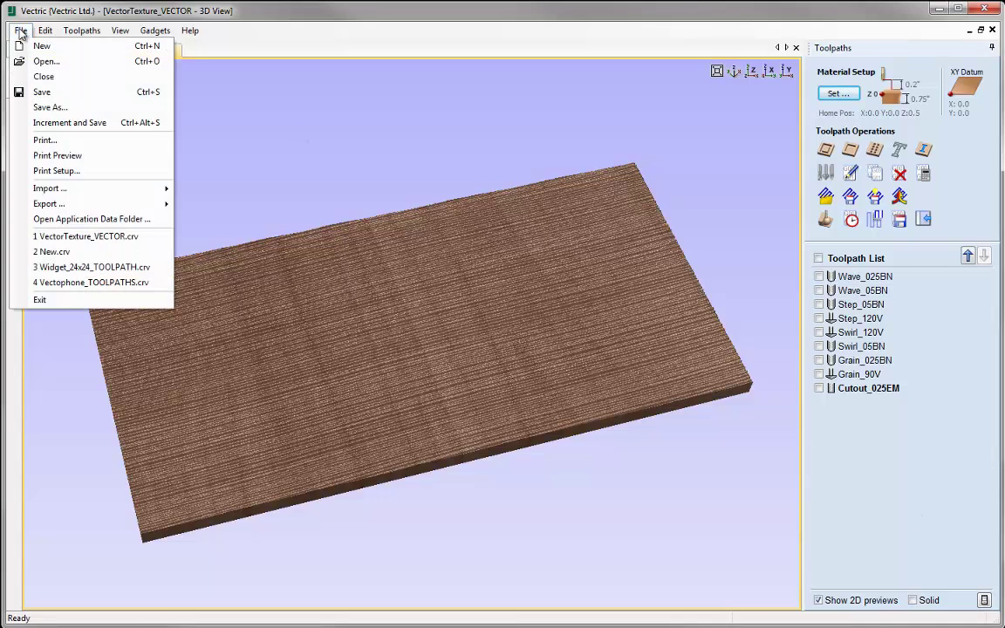
left_click(60, 107)
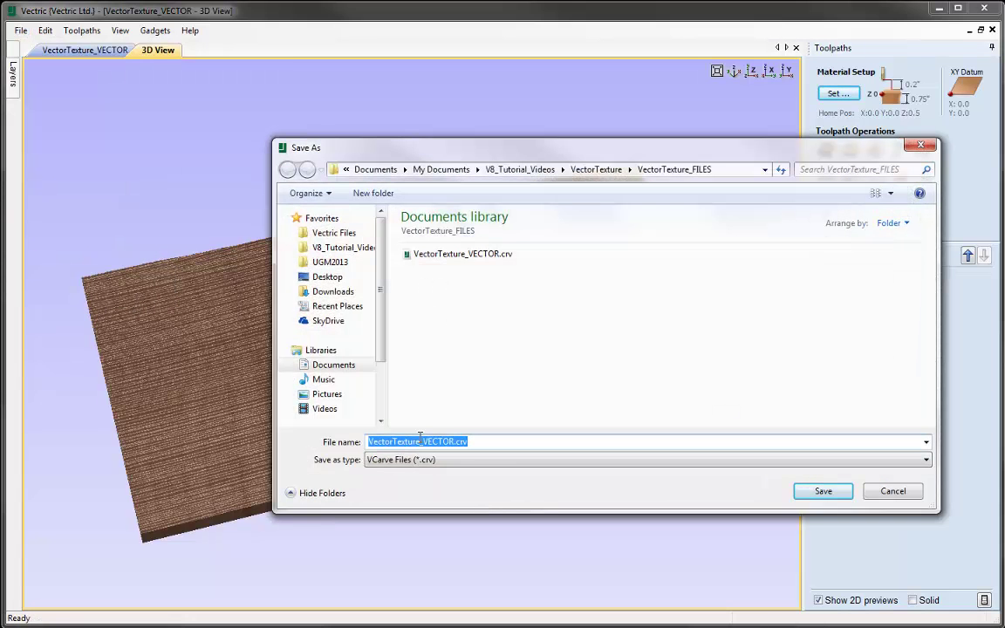
left_click_drag(422, 442, 454, 441)
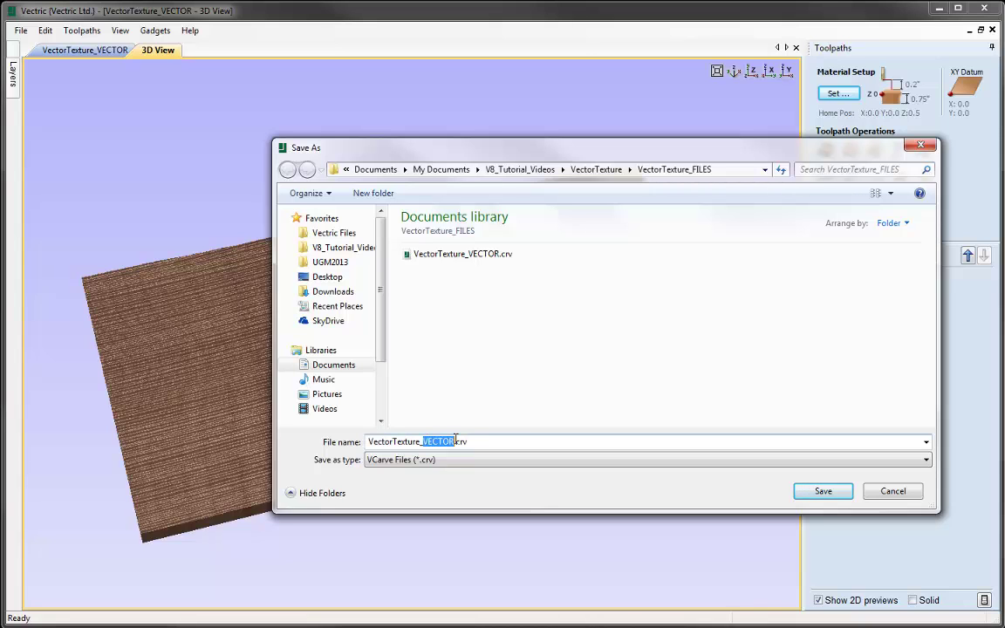
type("TOOLPATH2D")
left_click(815, 494)
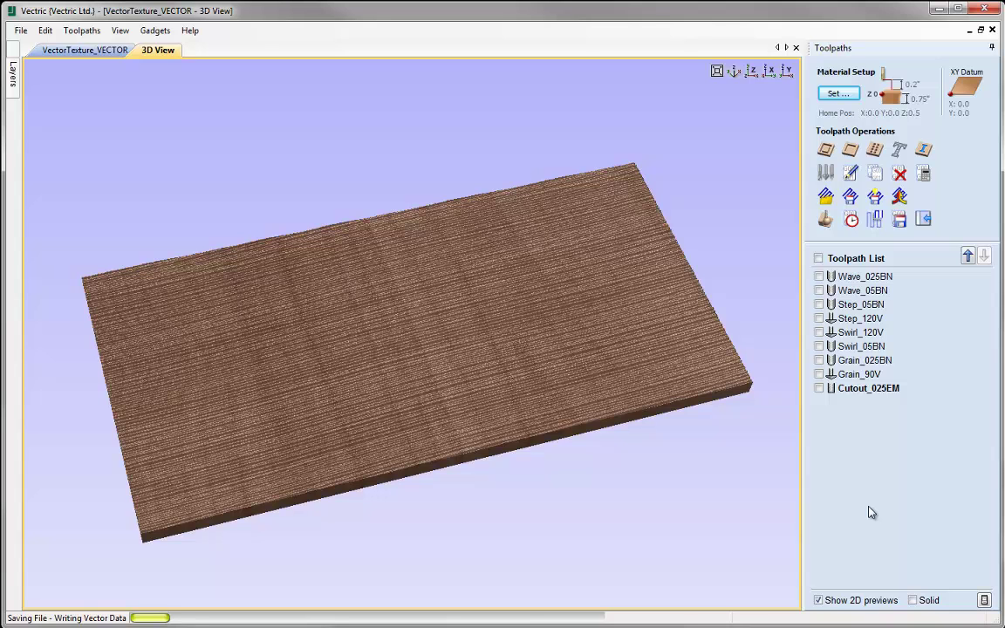